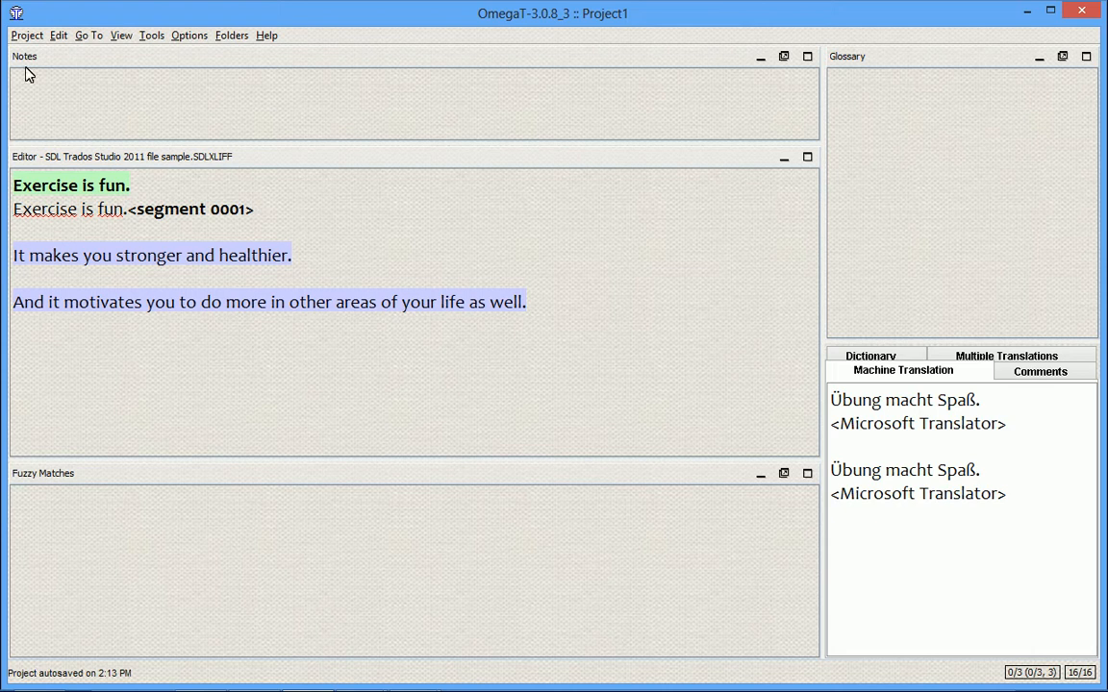
# Open the project properties to examine the Segmentation and File Filters options, then close the dialog
pyautogui.click(27, 35)
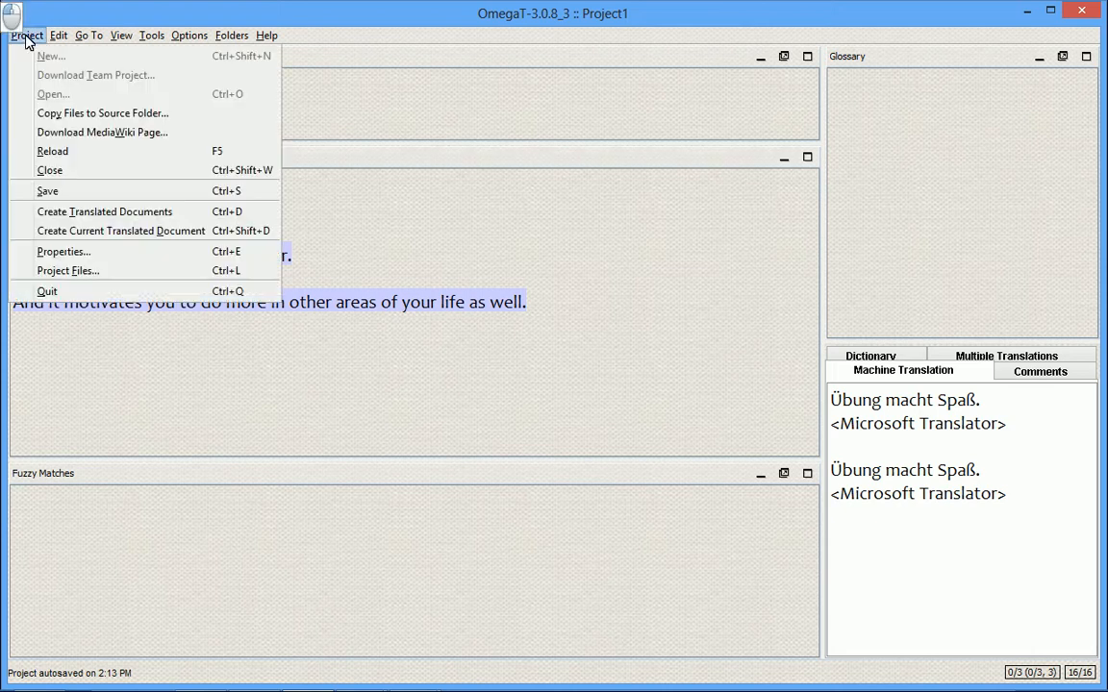
pyautogui.click(59, 252)
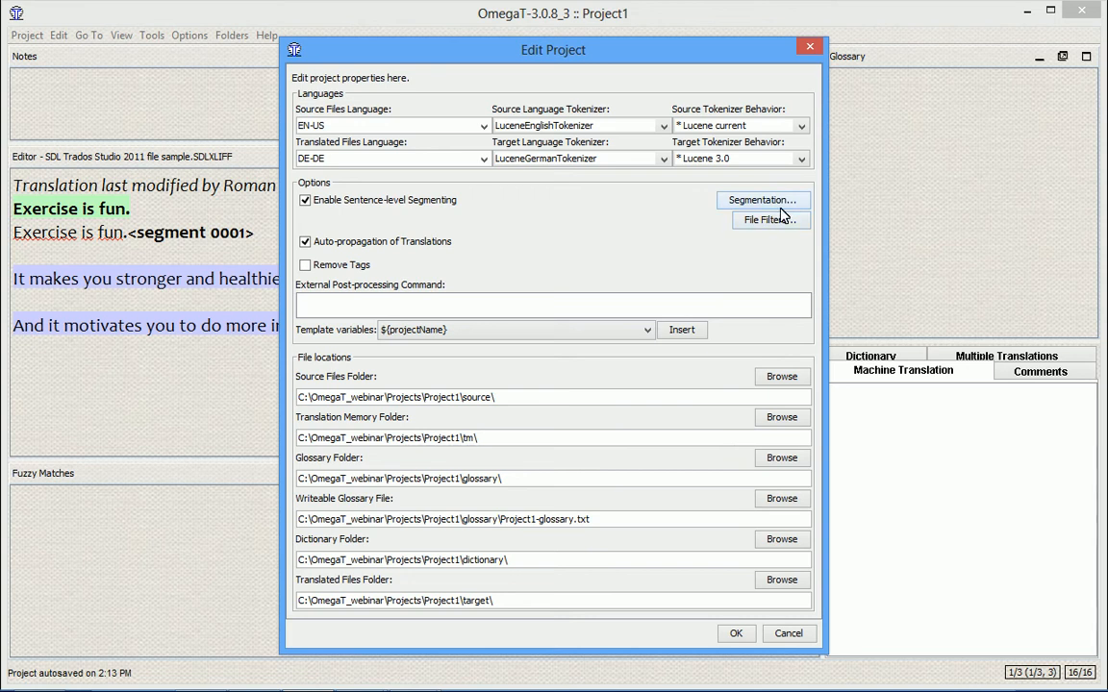
pyautogui.hotkey('alt', 'Tab')
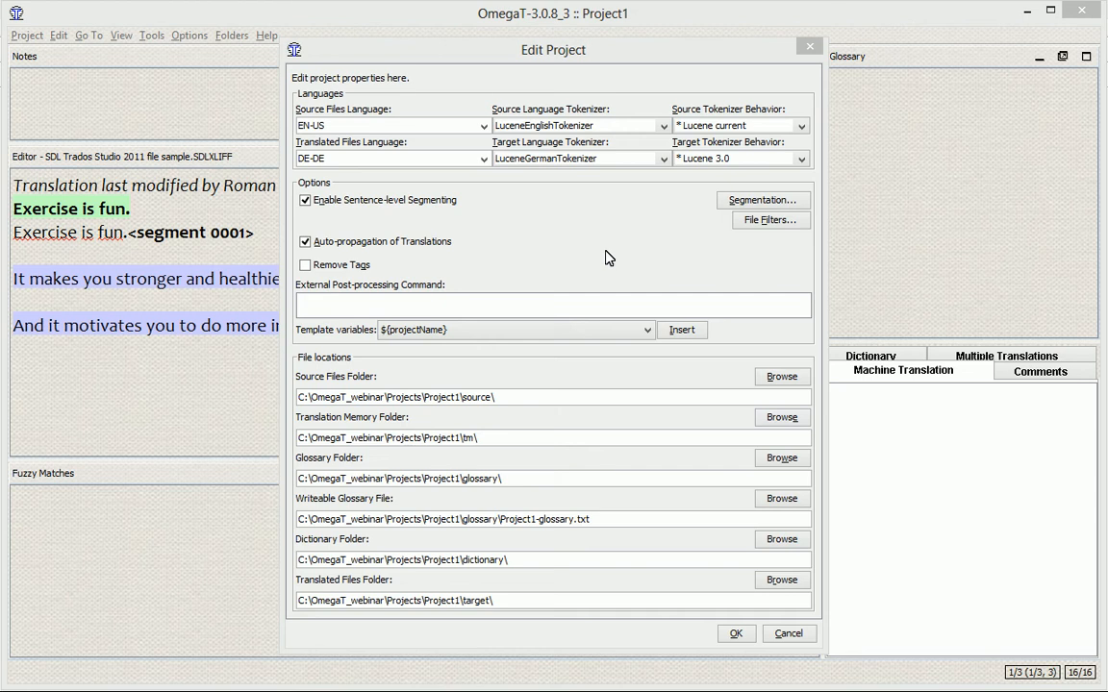
pyautogui.press('Escape')
# Switch to Total Commander, open OmegaT's config folder and locate the filters.xml and segmentation.conf files
pyautogui.hotkey('alt', 'Tab')
pyautogui.hotkey('alt', 'Tab')
pyautogui.hotkey('alt', 'Tab')
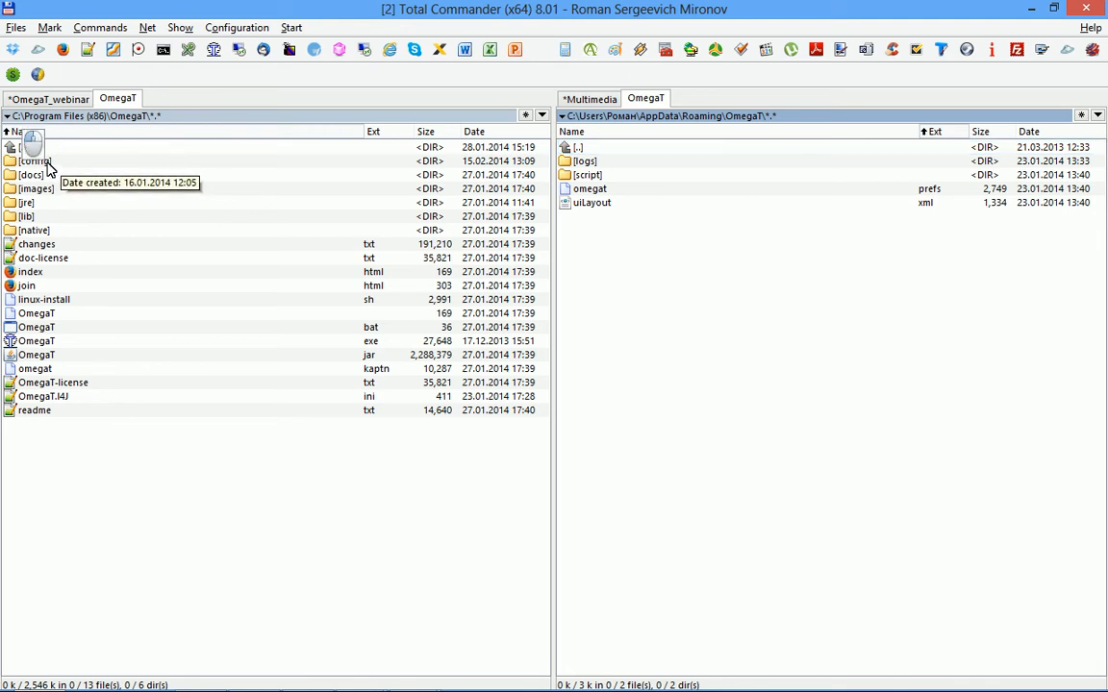
pyautogui.doubleClick(43, 161)
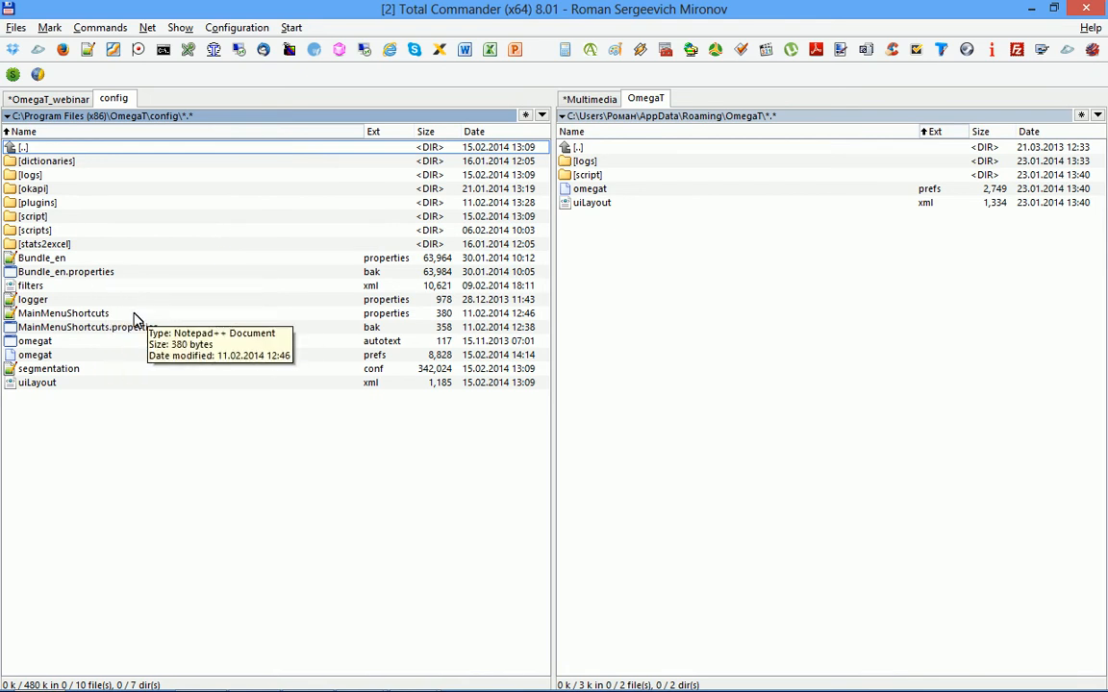
pyautogui.click(58, 258)
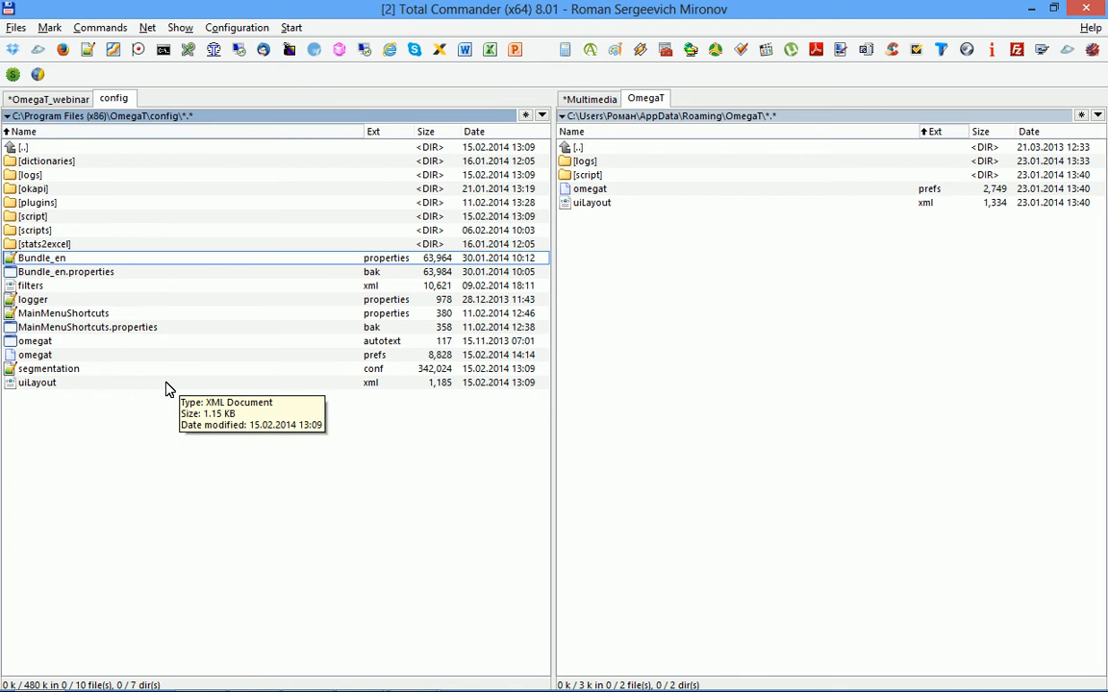
pyautogui.press('Down')
pyautogui.press('Down')
pyautogui.hotkey('shift', 'Down')
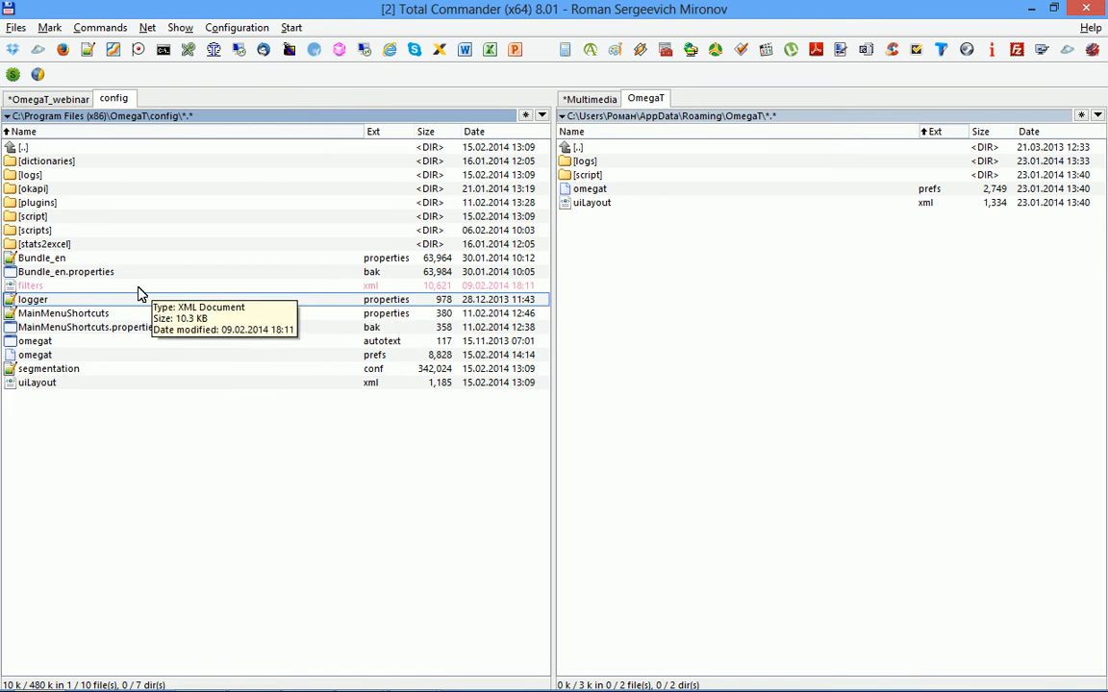
pyautogui.click(106, 373)
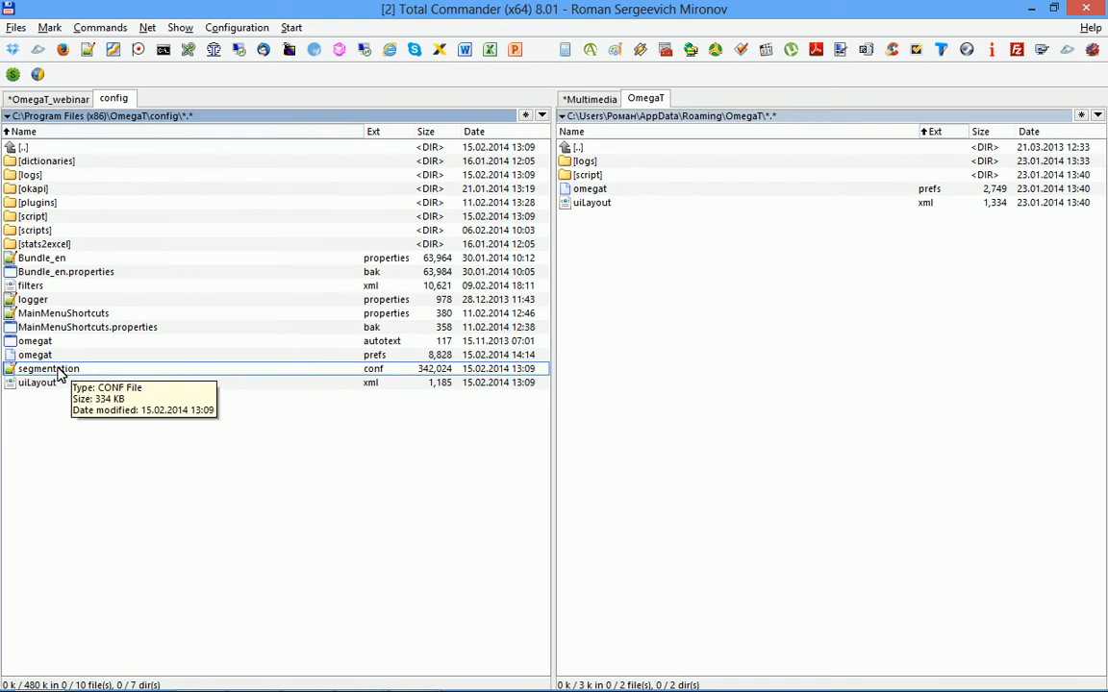
# Switch back to OmegaT, review the global Segmentation Setup beside the editor and close it
pyautogui.hotkey('alt', 'Tab')
pyautogui.hotkey('alt', 'Tab')
pyautogui.hotkey('alt', 'Tab')
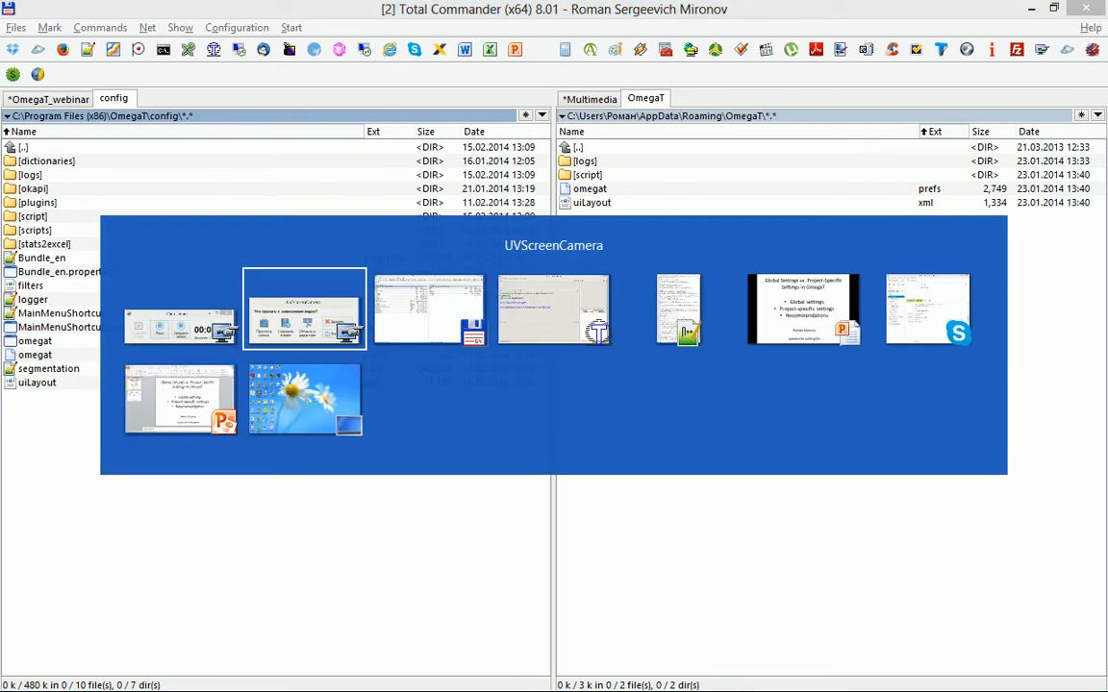
pyautogui.hotkey('alt', 'Tab')
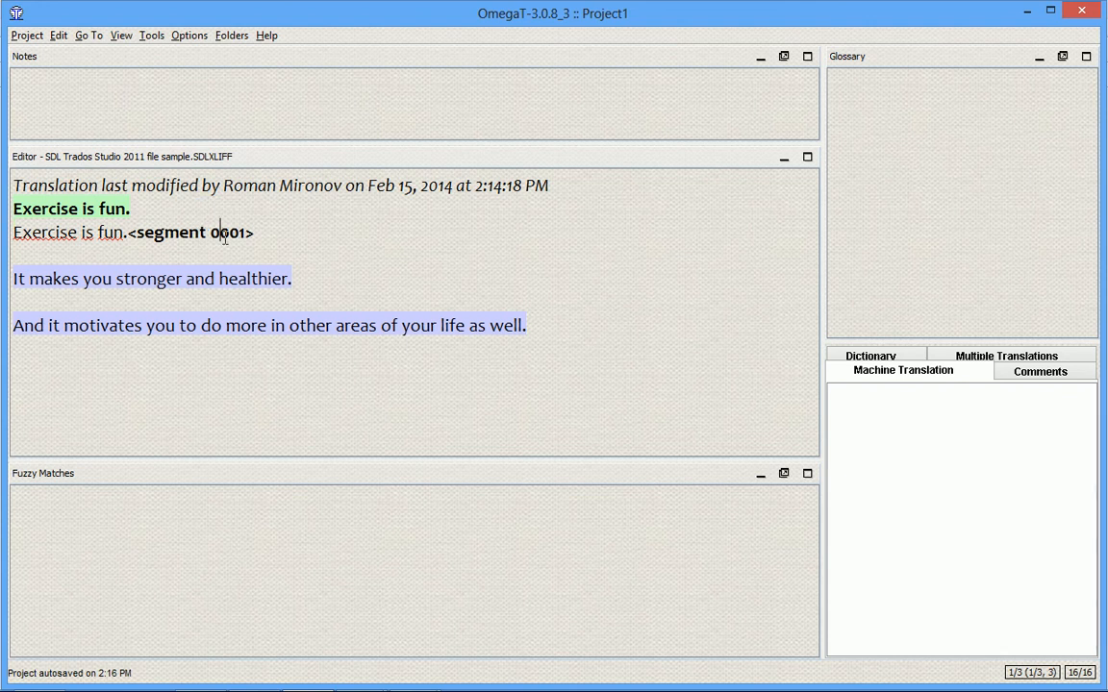
pyautogui.click(195, 38)
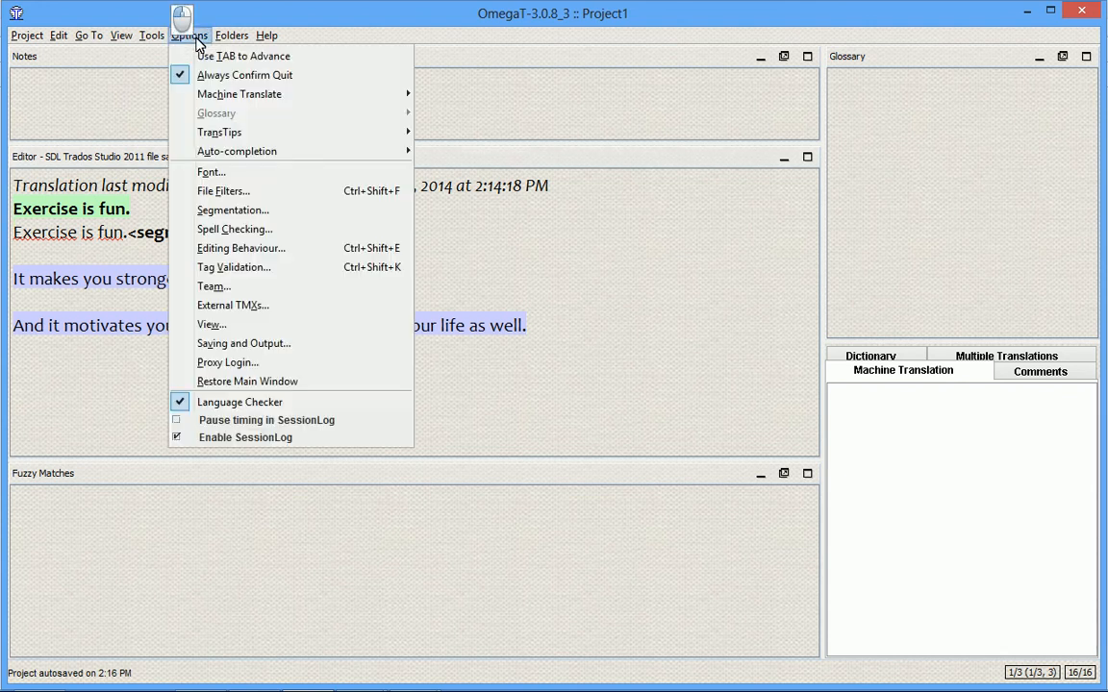
pyautogui.click(229, 209)
pyautogui.press('super+Right')
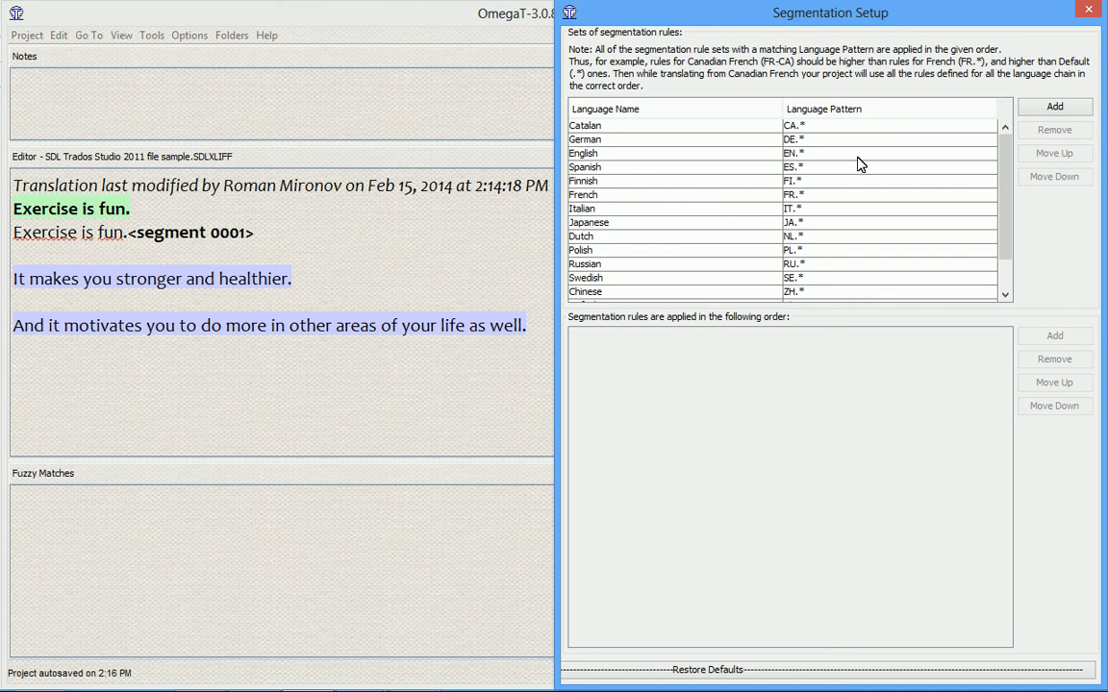
pyautogui.press('Escape')
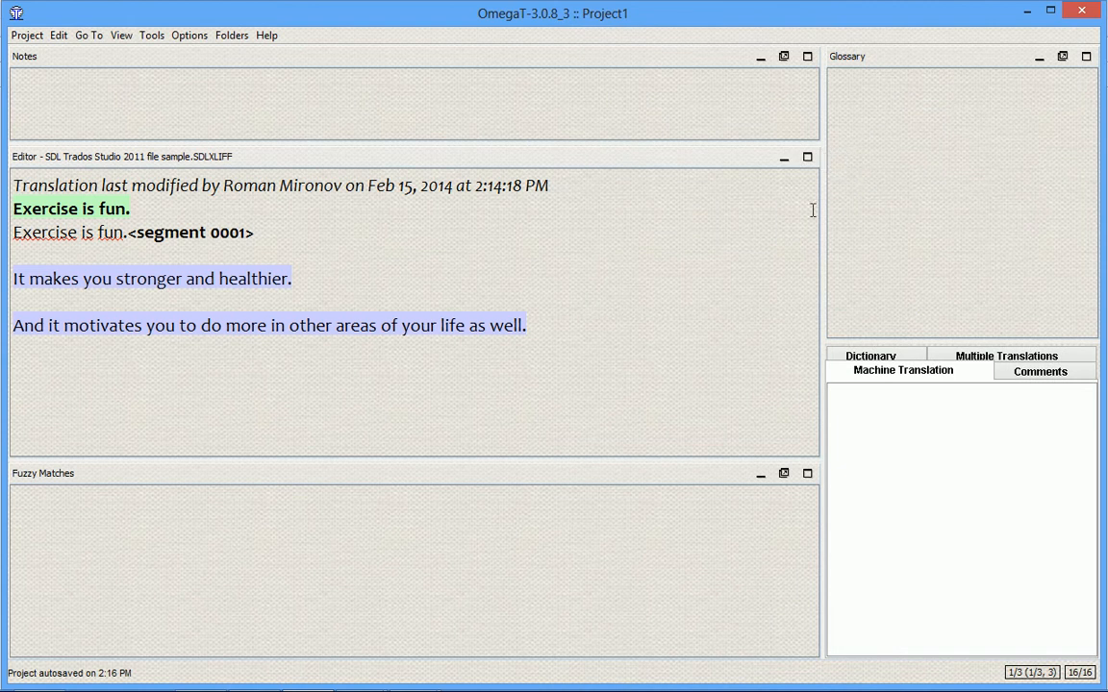
# Open the global File Filters, check filters.xml in Total Commander and return to OmegaT
pyautogui.click(189, 36)
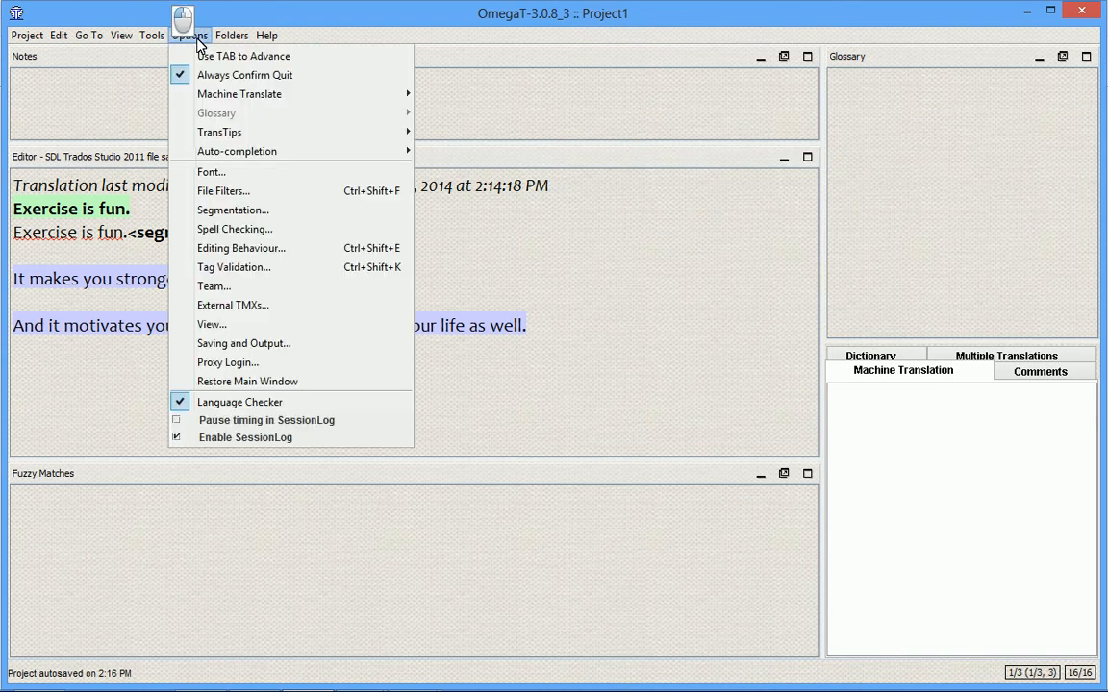
pyautogui.click(229, 191)
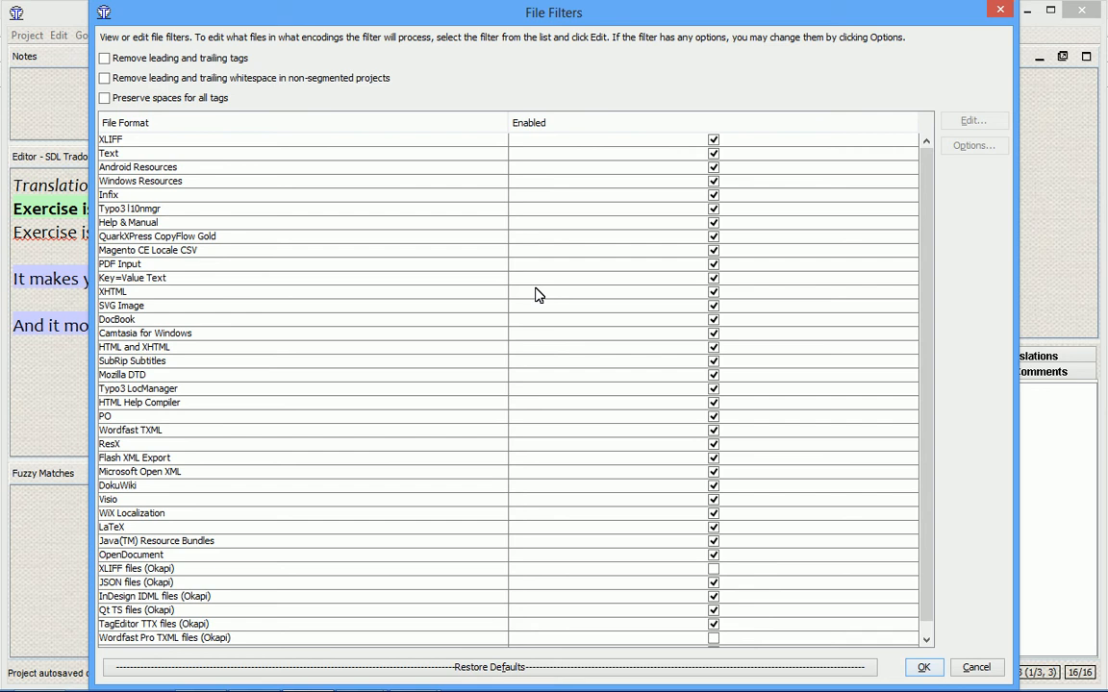
pyautogui.hotkey('alt', 'Tab')
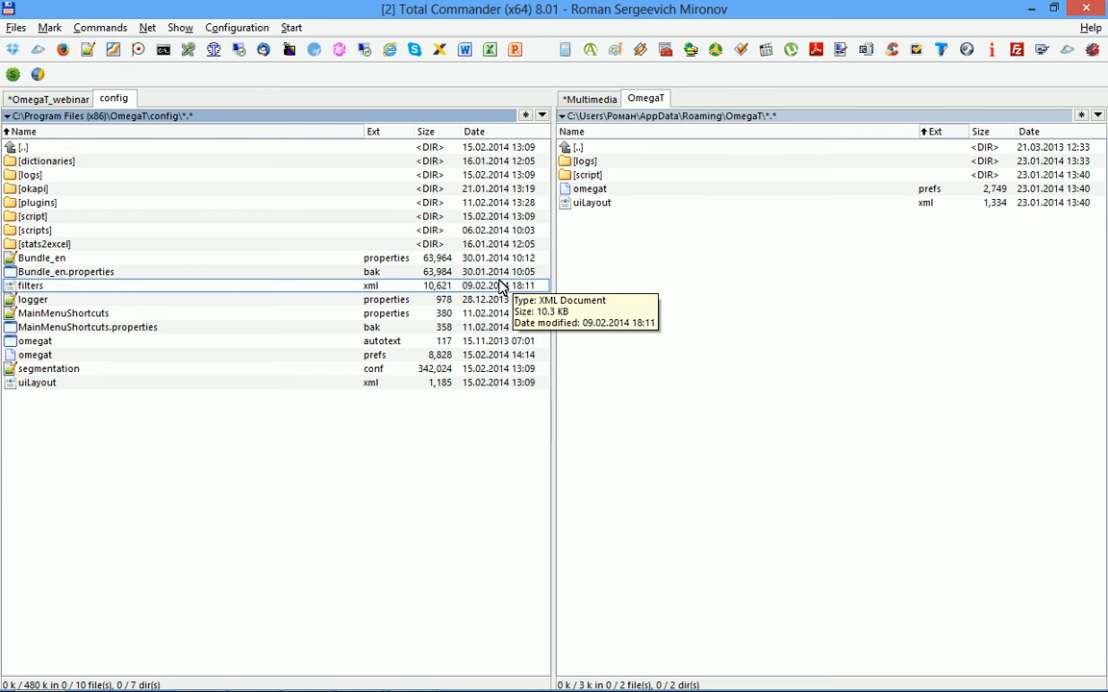
pyautogui.hotkey('alt', 'Tab')
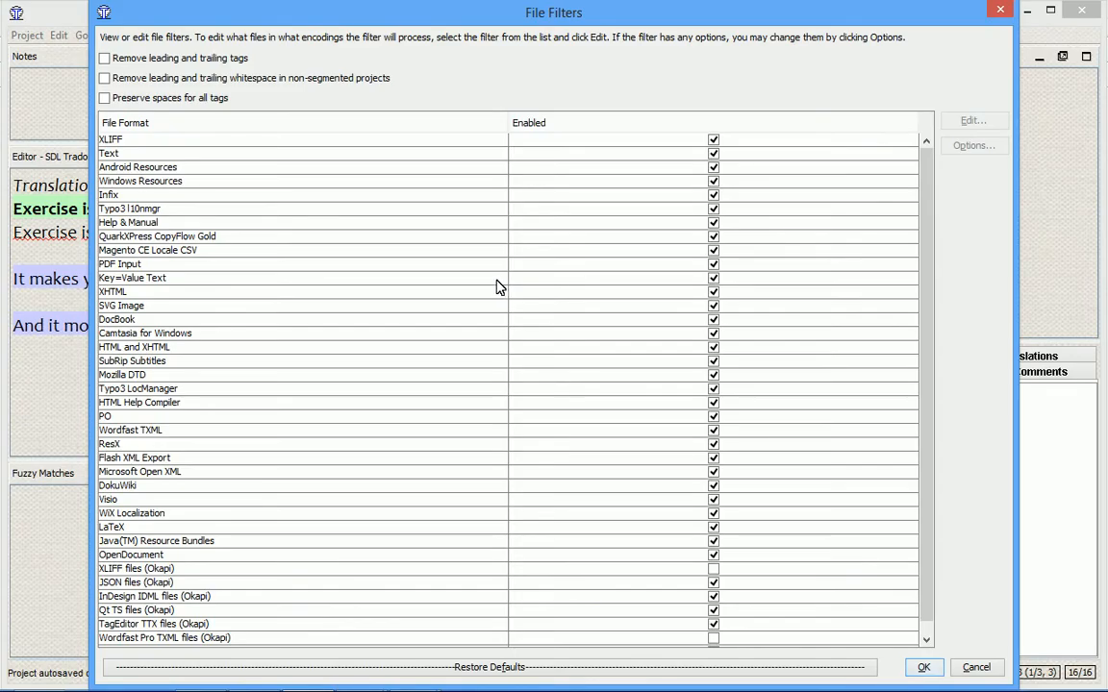
# Enable removal of leading and trailing tags in the global file filters and reopen the project
pyautogui.click(243, 64)
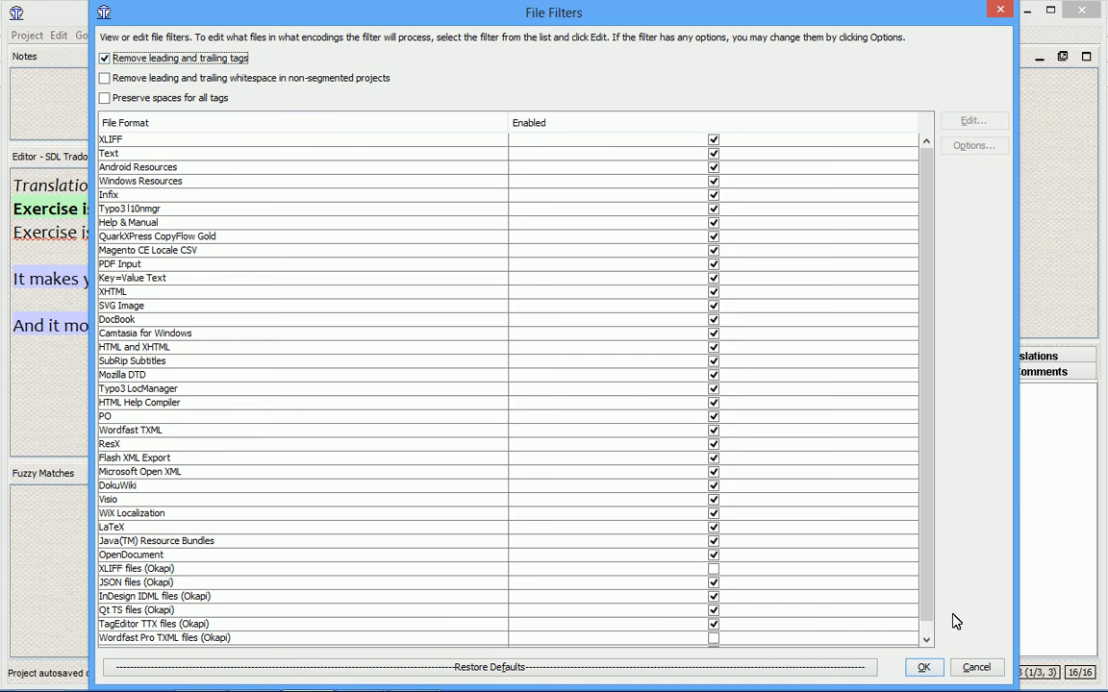
pyautogui.click(923, 666)
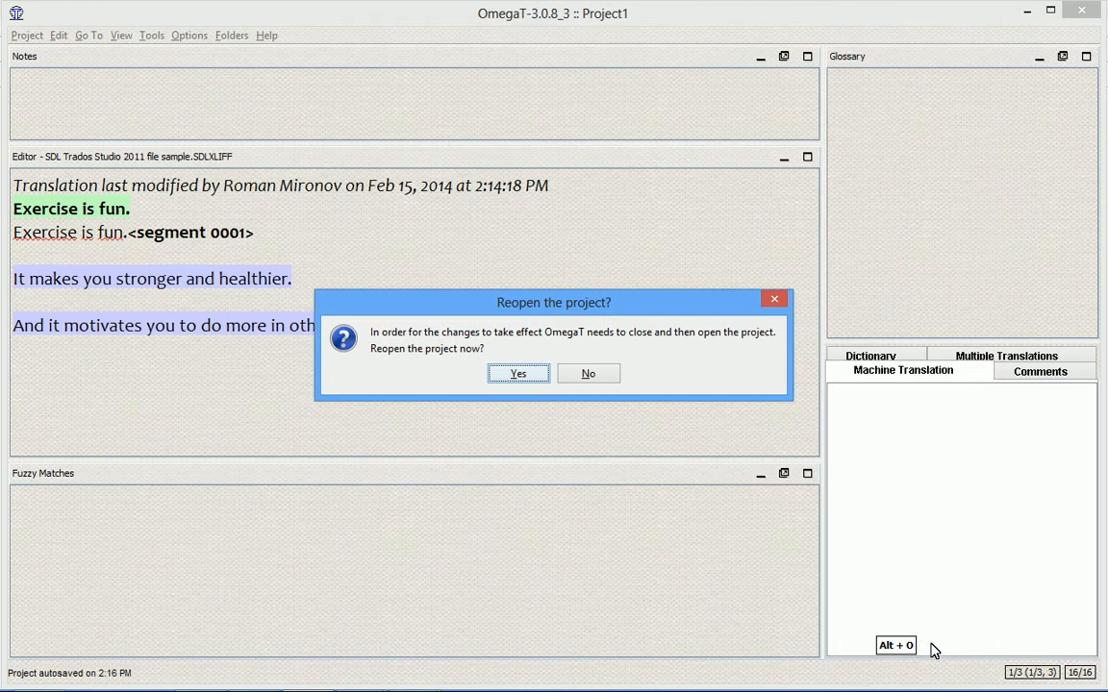
pyautogui.press('Return')
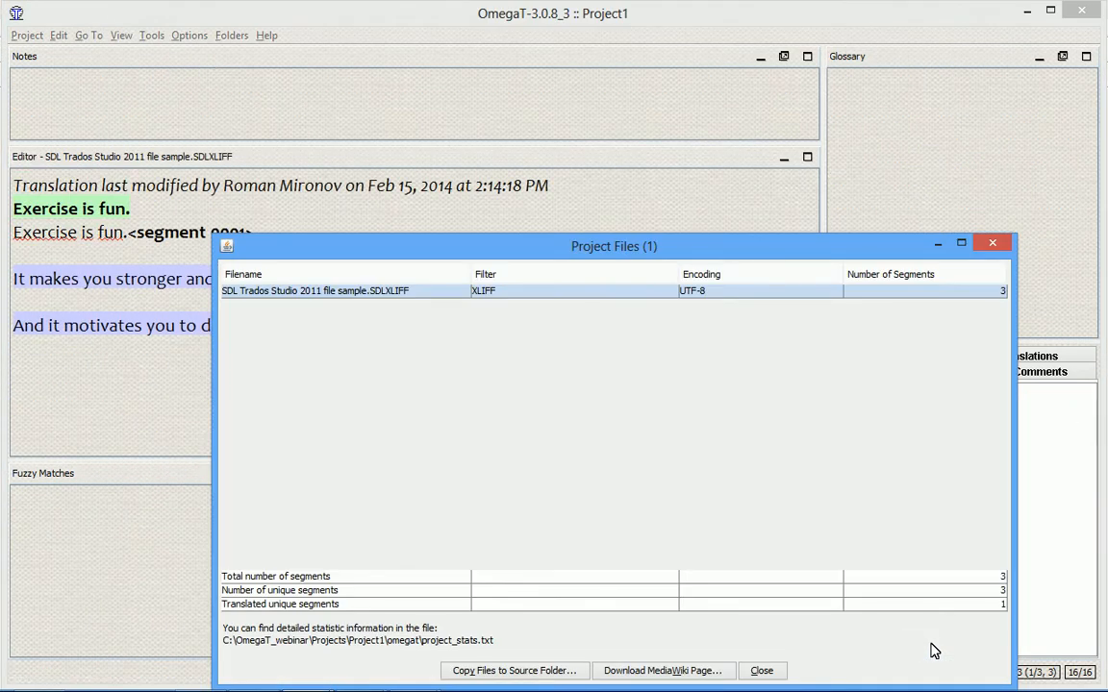
# Switch to Total Commander and check the modification dates of segmentation.conf and filters.xml in the config folder
pyautogui.hotkey('alt', 'Tab')
pyautogui.press('Tab')
pyautogui.press('Tab')
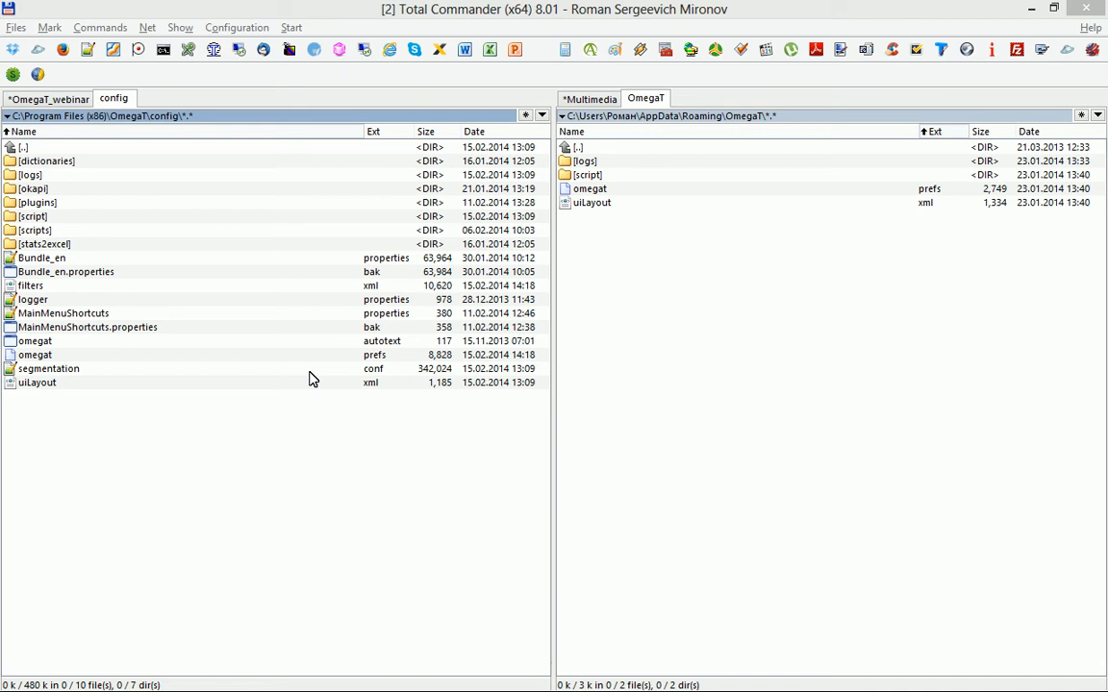
pyautogui.click(93, 376)
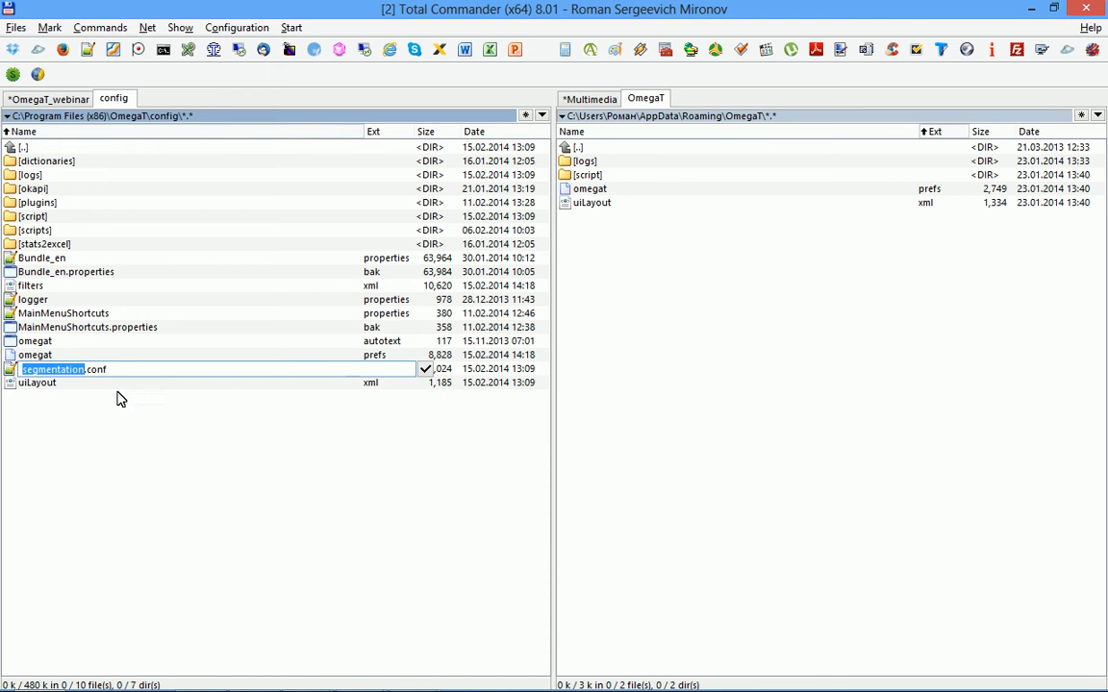
pyautogui.click(121, 392)
pyautogui.click(101, 287)
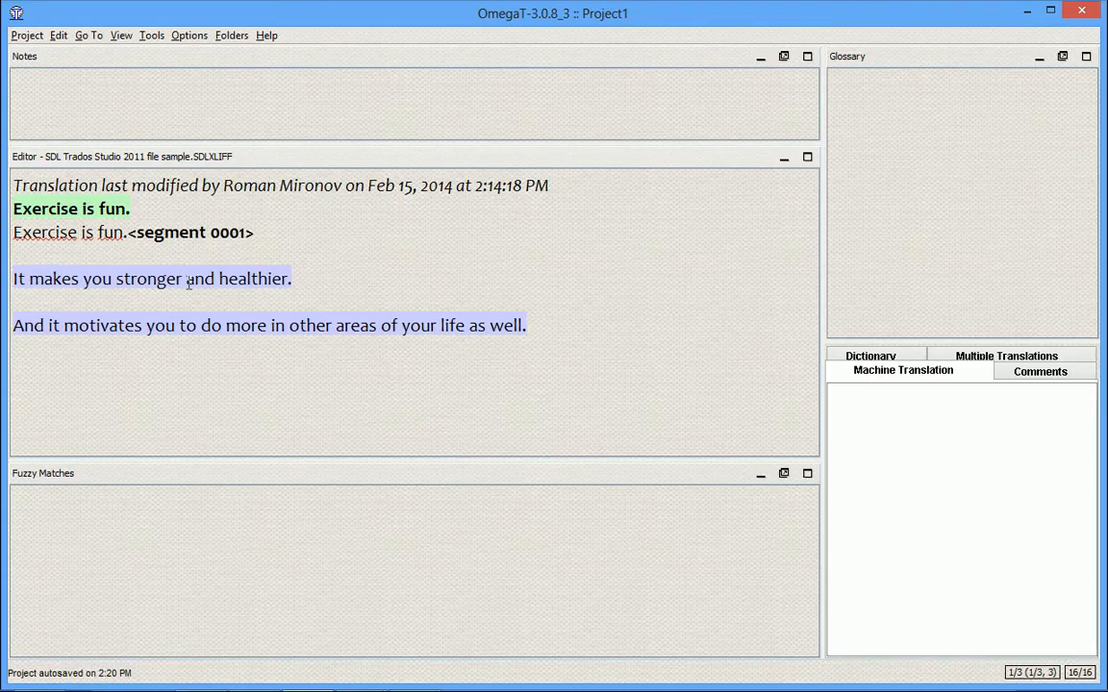
# Select "It makes you" in the translation of the second segment and open the global Segmentation Setup
pyautogui.click(111, 280)
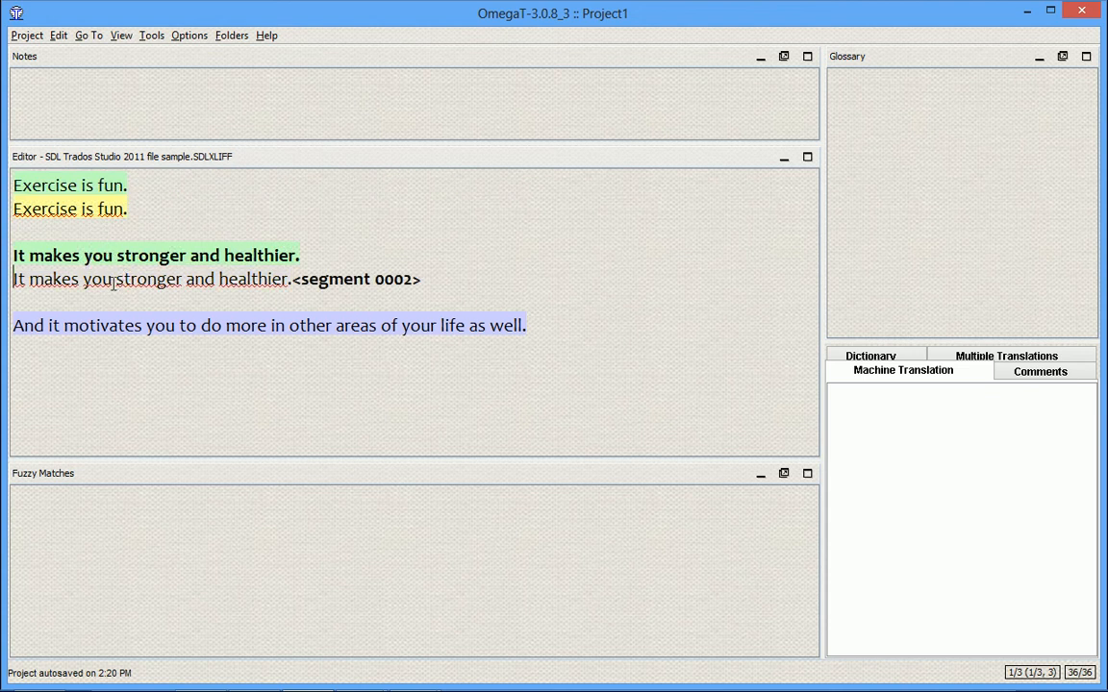
pyautogui.moveTo(113, 280); pyautogui.dragTo(3, 278)
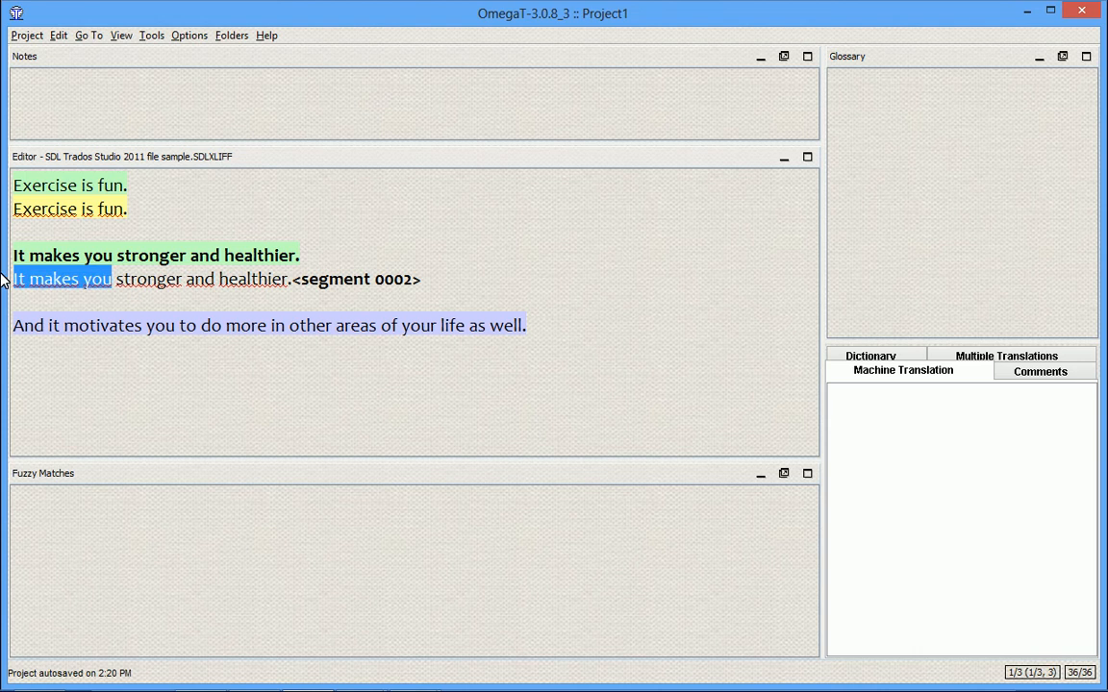
pyautogui.click(189, 36)
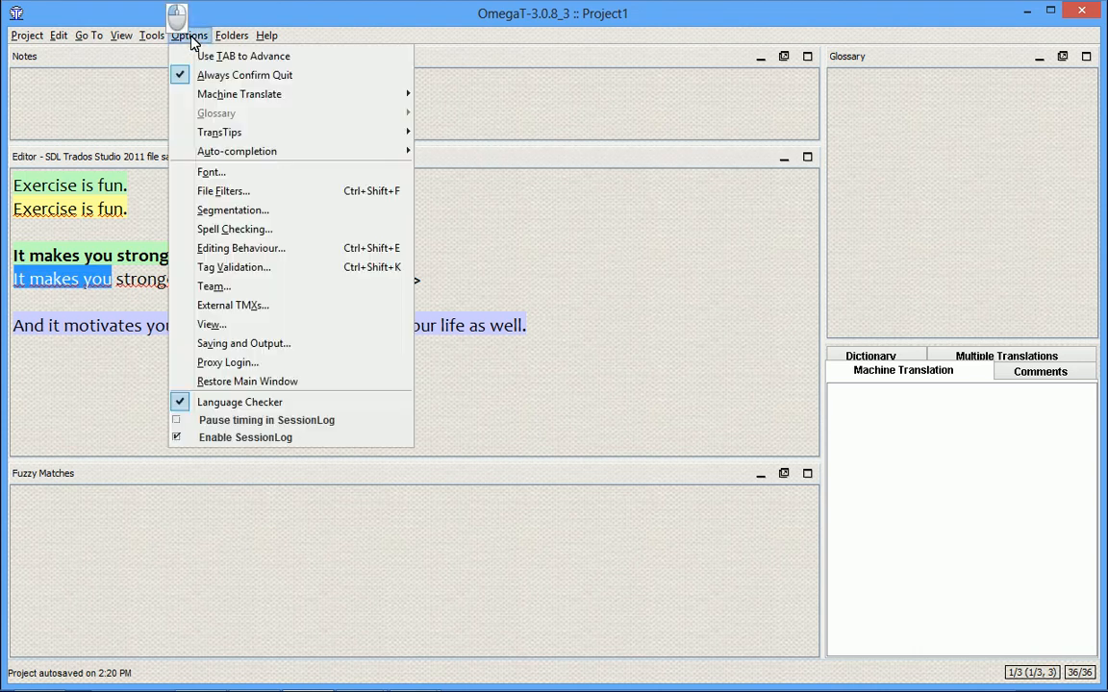
pyautogui.click(226, 211)
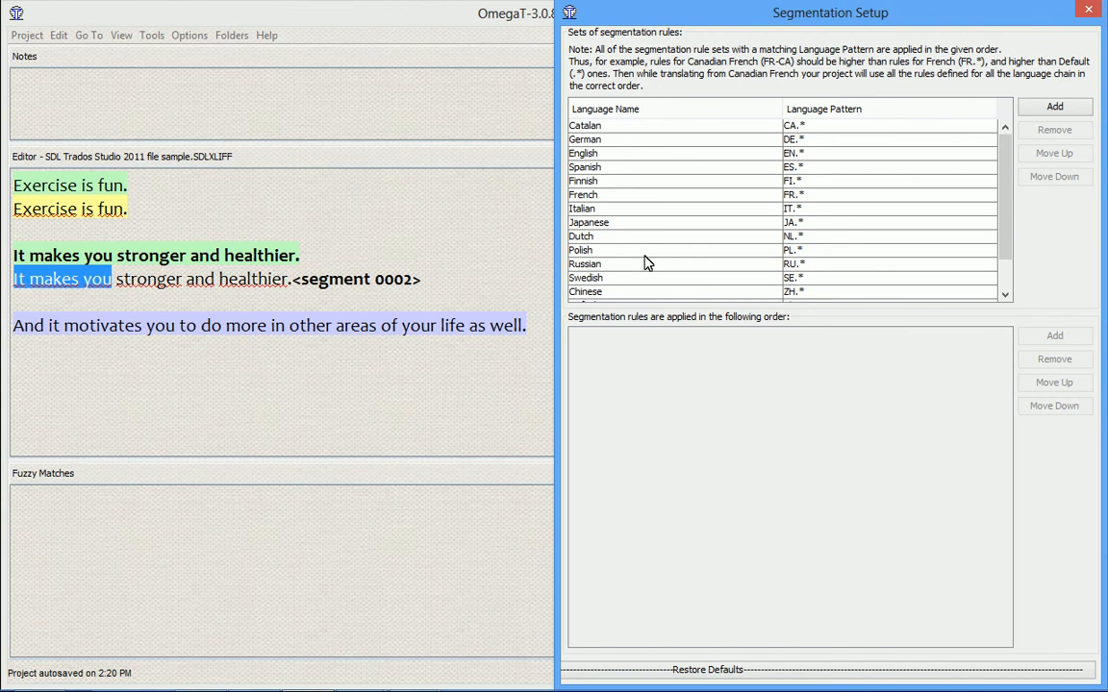
# Add a segmentation rule to the English set with "It makes you" as its Pattern Before
pyautogui.scroll(-3, 1000, 231)
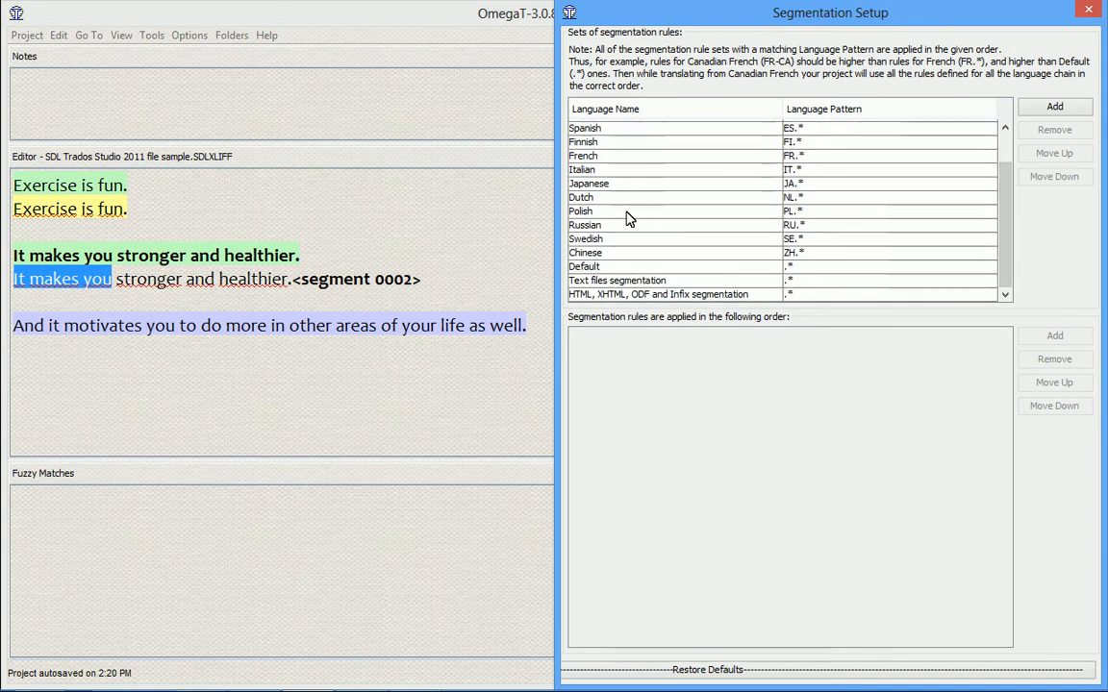
pyautogui.scroll(2, 631, 173)
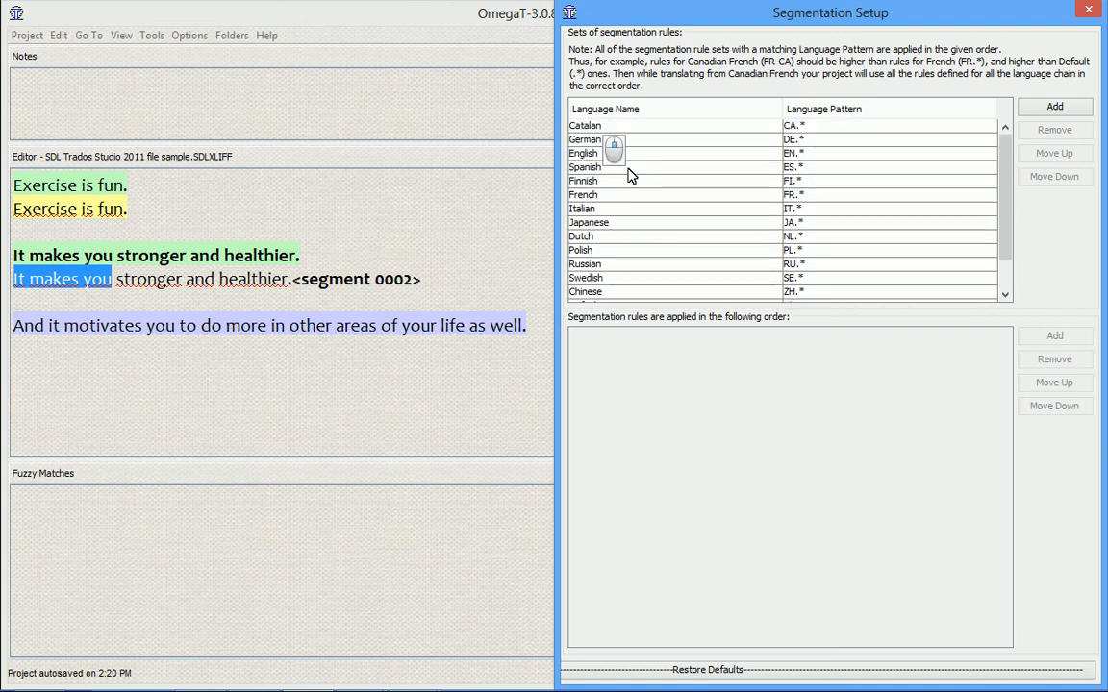
pyautogui.click(606, 153)
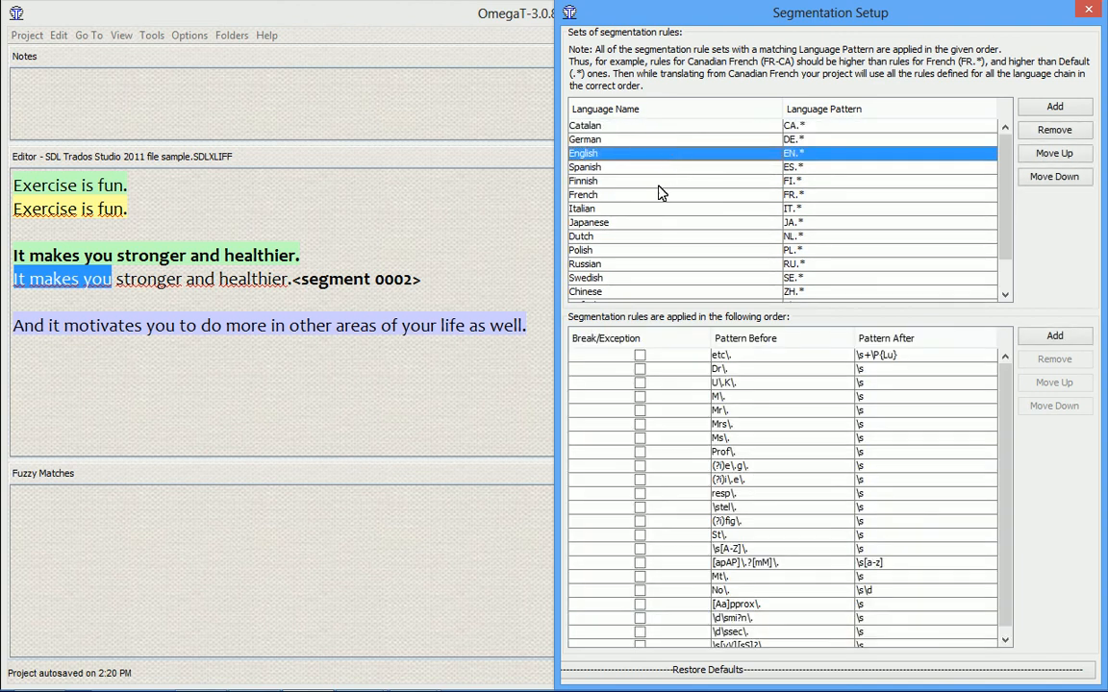
pyautogui.click(1055, 336)
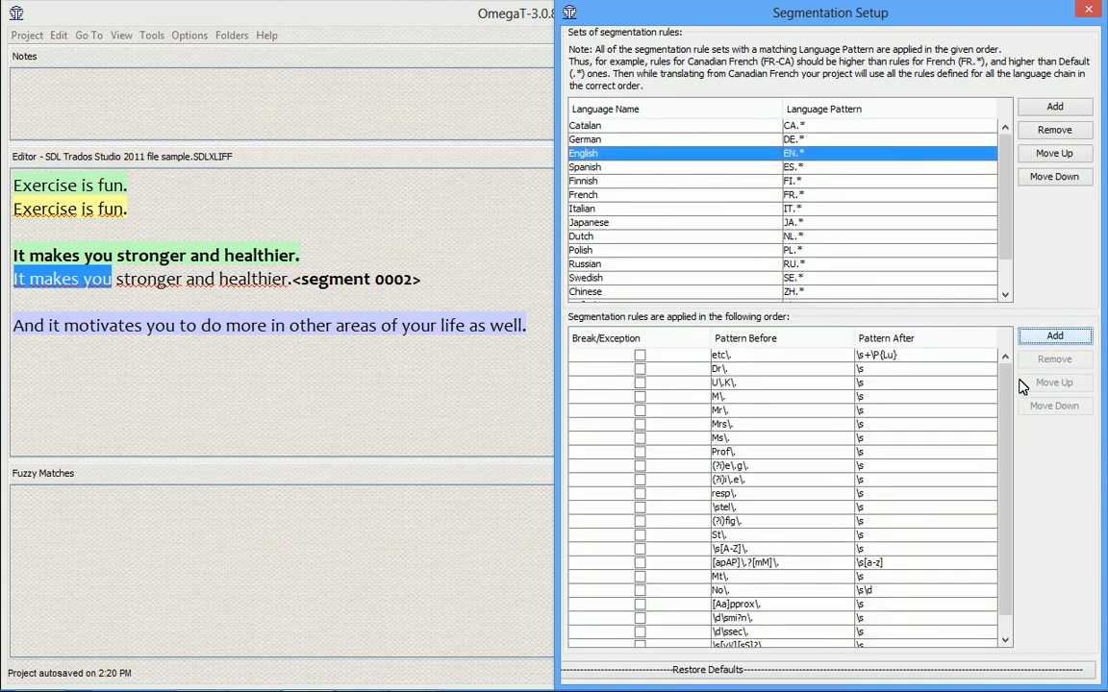
pyautogui.scroll(-1, 1007, 436)
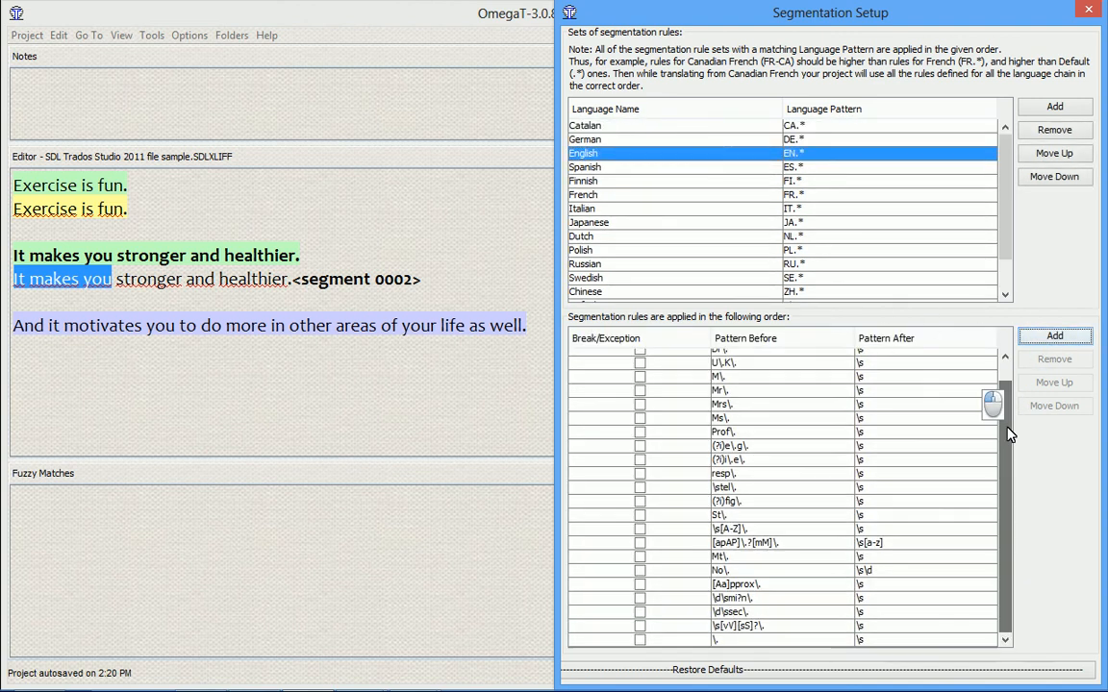
pyautogui.doubleClick(723, 642)
pyautogui.hotkey('shift', 'Home')
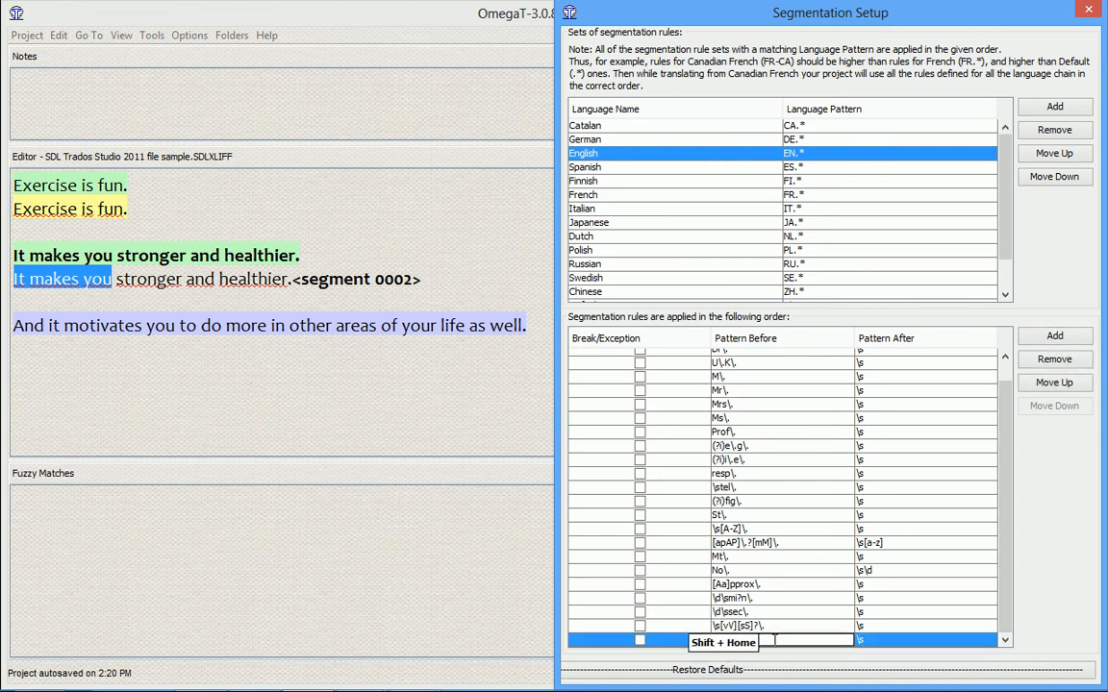
pyautogui.hotkey('ctrl', 'v')
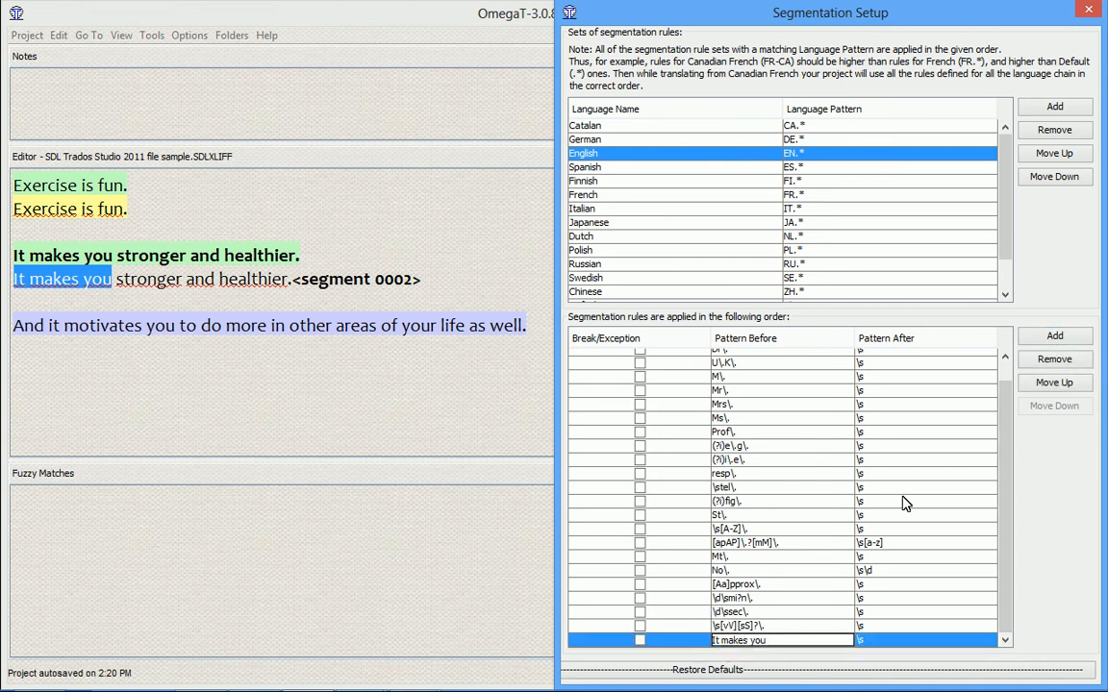
pyautogui.click(888, 642)
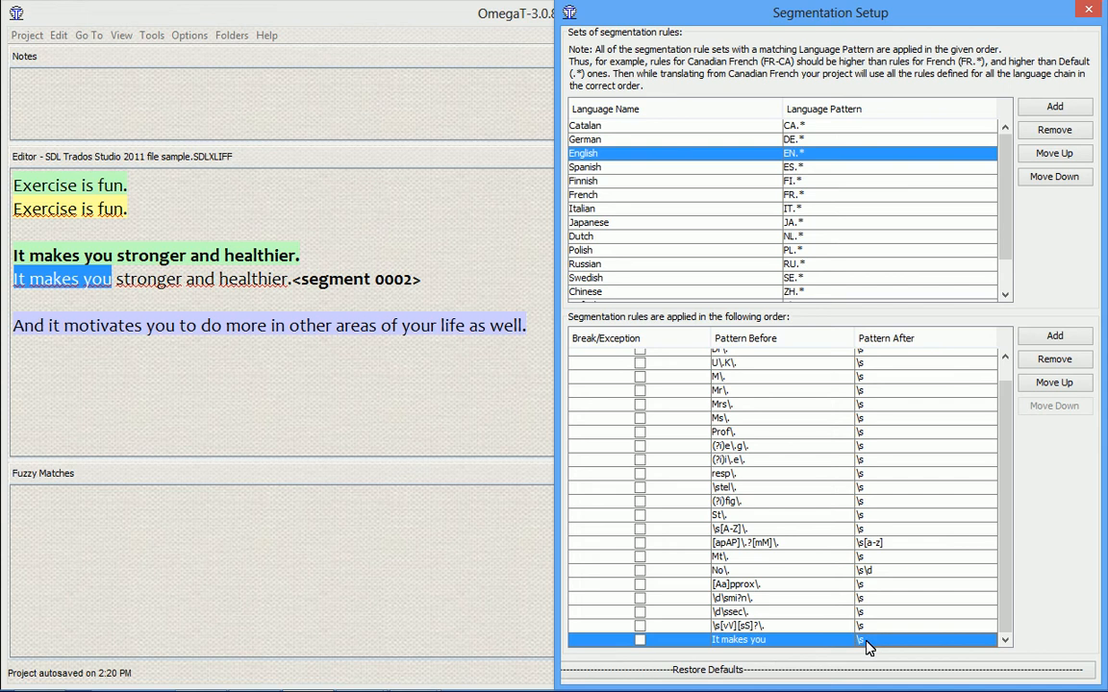
# Set the "It makes you" rule as a break, apply the segmentation setup and reopen the project
pyautogui.click(639, 641)
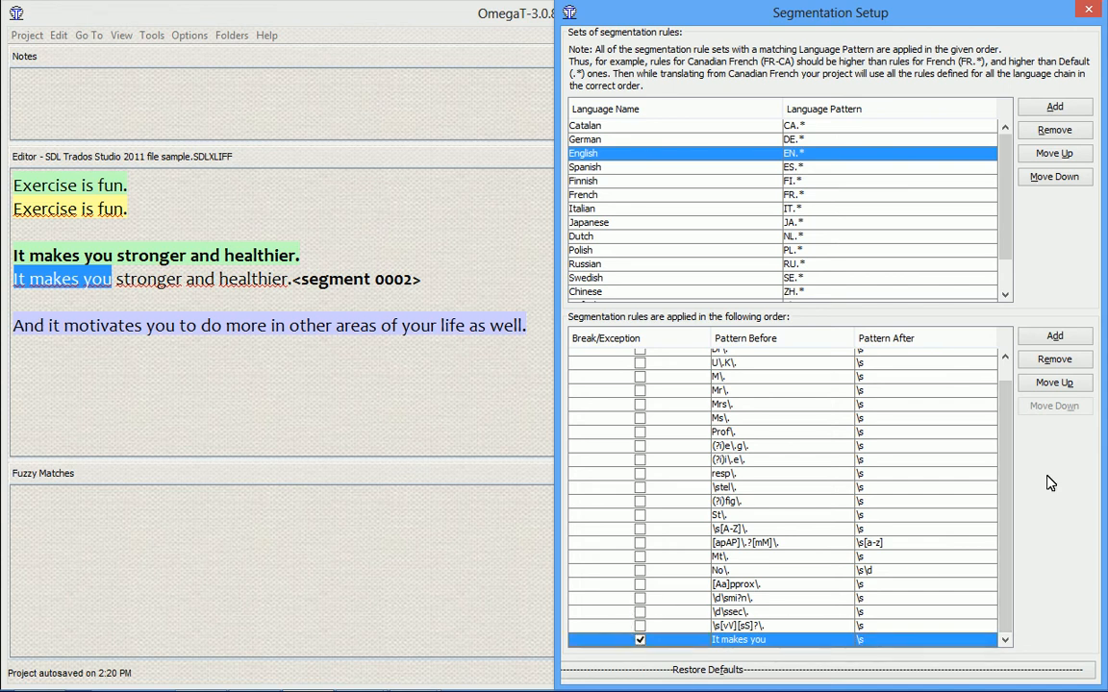
pyautogui.hotkey('alt', 'o')
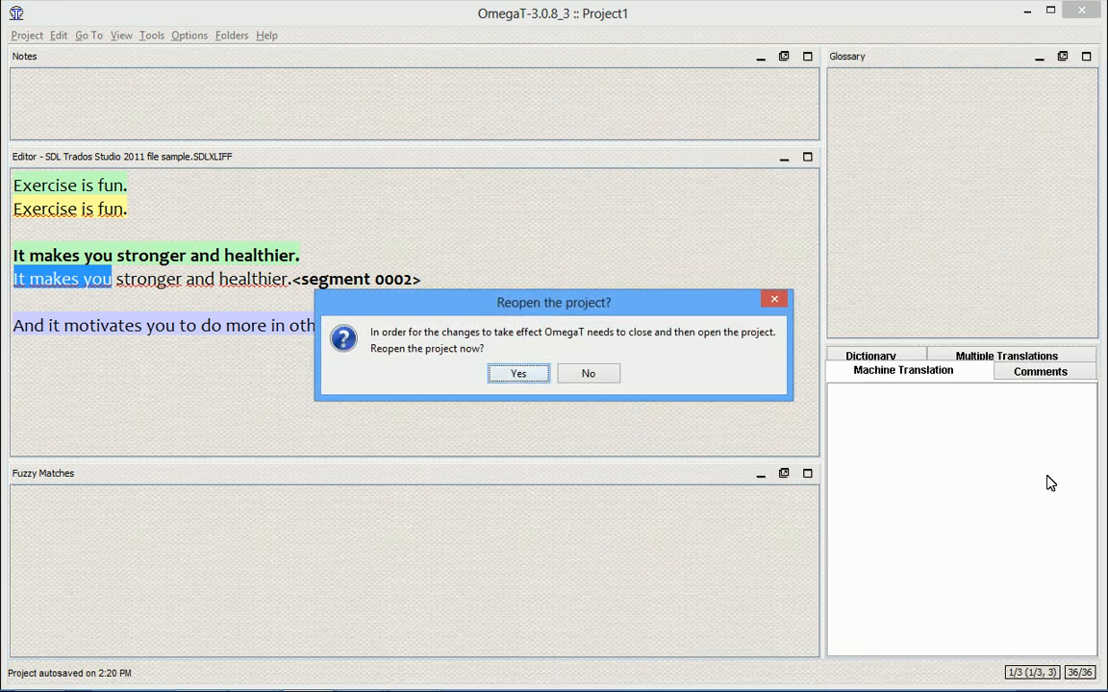
pyautogui.press('Return')
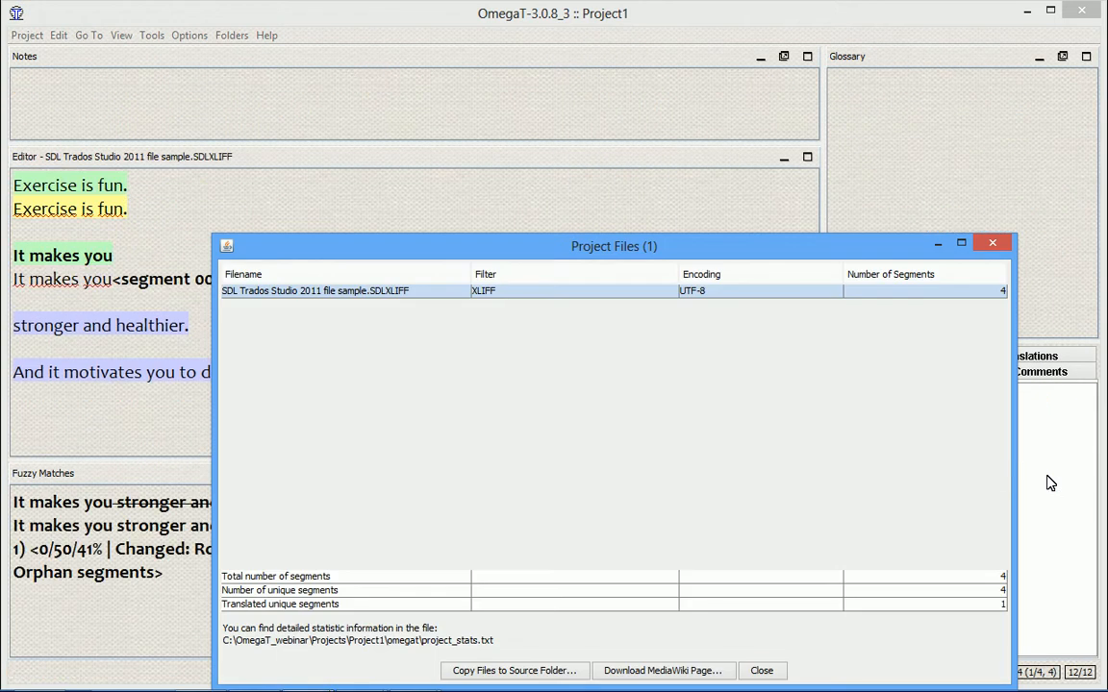
pyautogui.press('Escape')
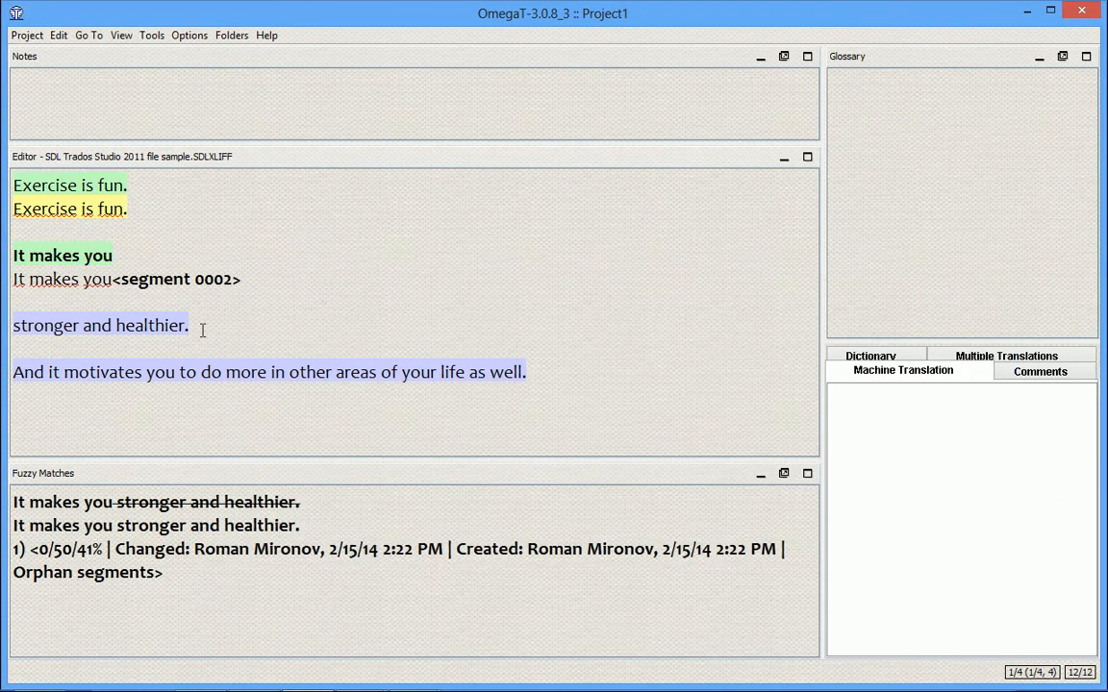
# Examine how the second sentence is now segmented in the editor, and display the global options
pyautogui.click(202, 325)
pyautogui.moveTo(210, 329); pyautogui.dragTo(14, 293)
pyautogui.click(72, 272)
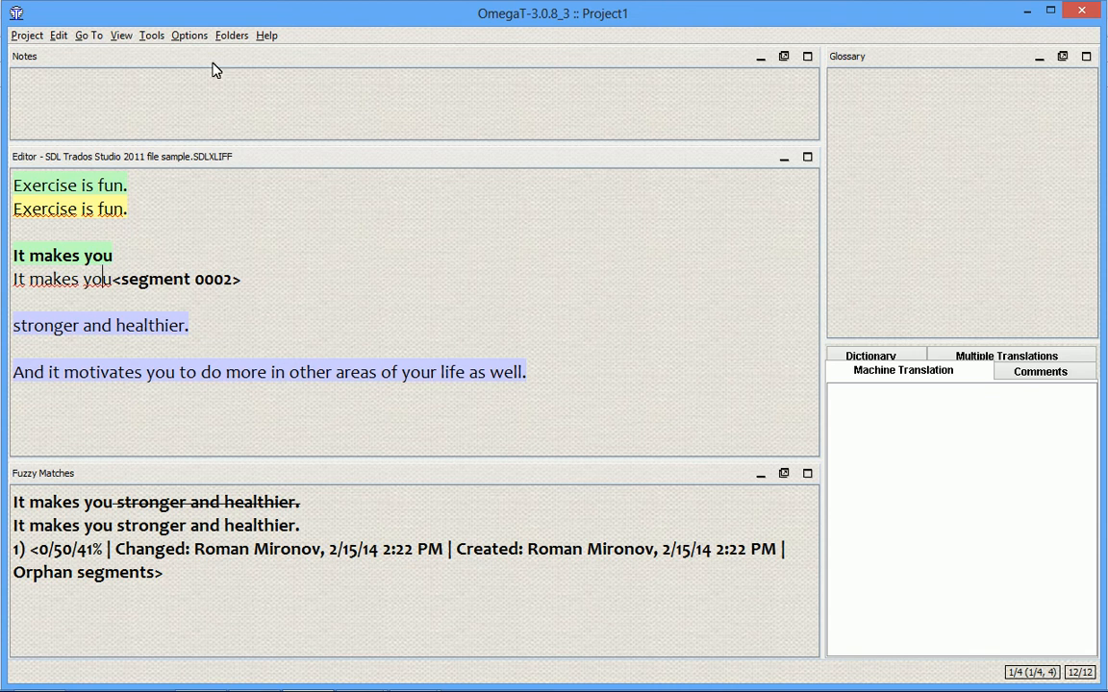
pyautogui.click(188, 35)
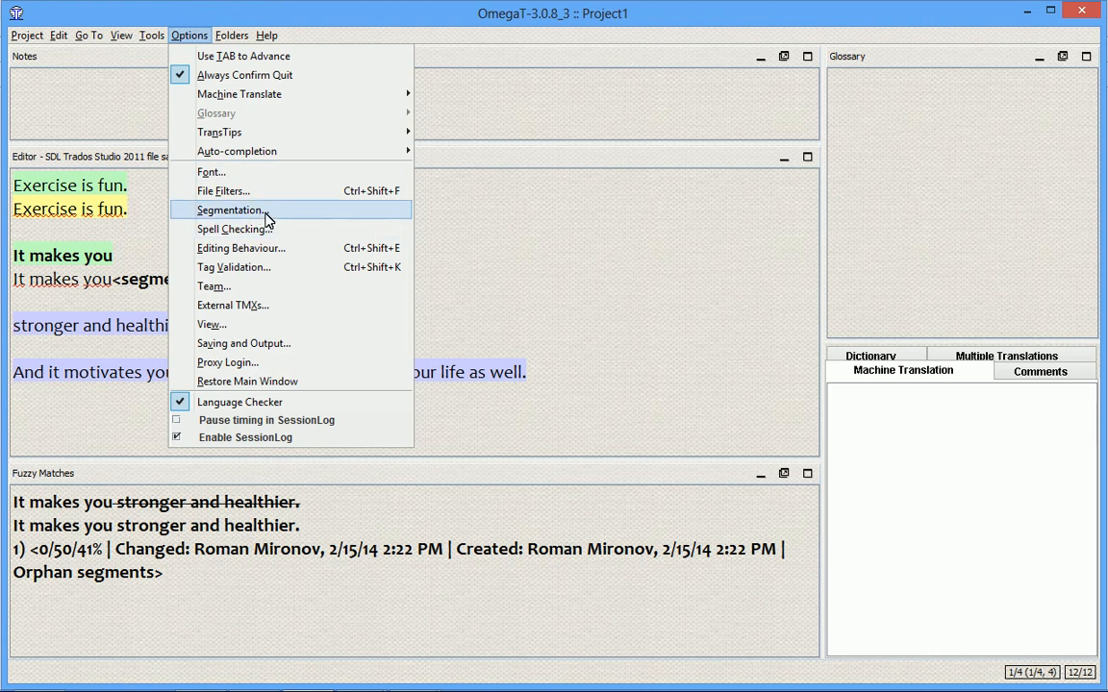
# Switch to Total Commander and examine the OmegaT config folder path and the OmegaT3.0.7 installation folder with its own config folder
pyautogui.hotkey('alt', 'Tab')
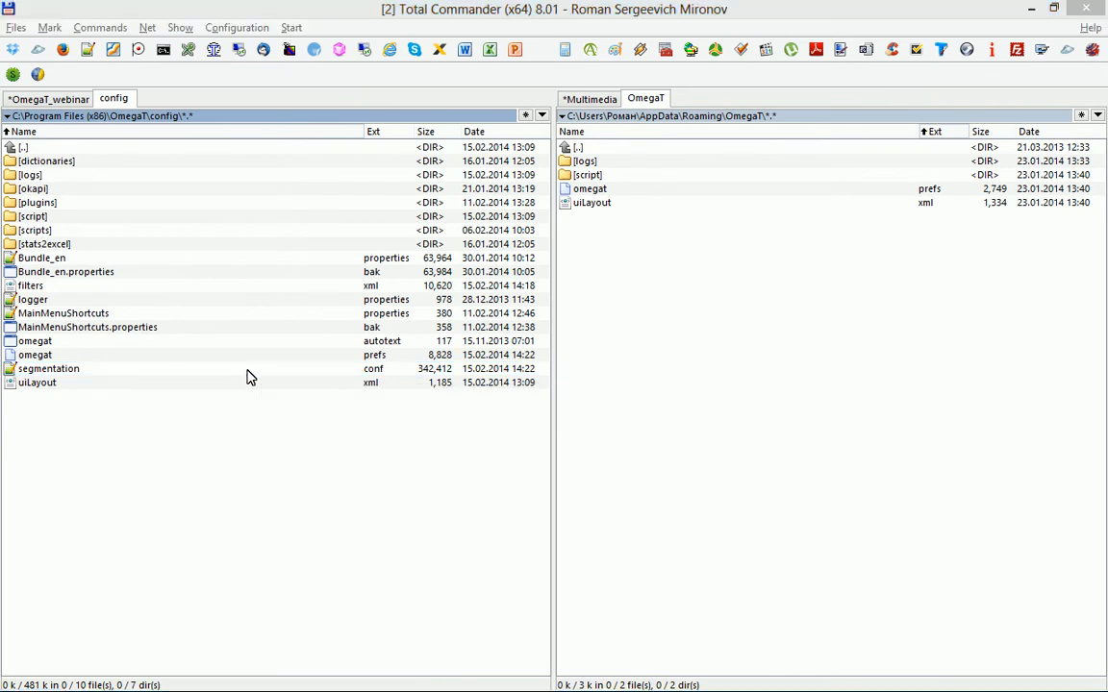
pyautogui.moveTo(158, 217); pyautogui.dragTo(173, 147)
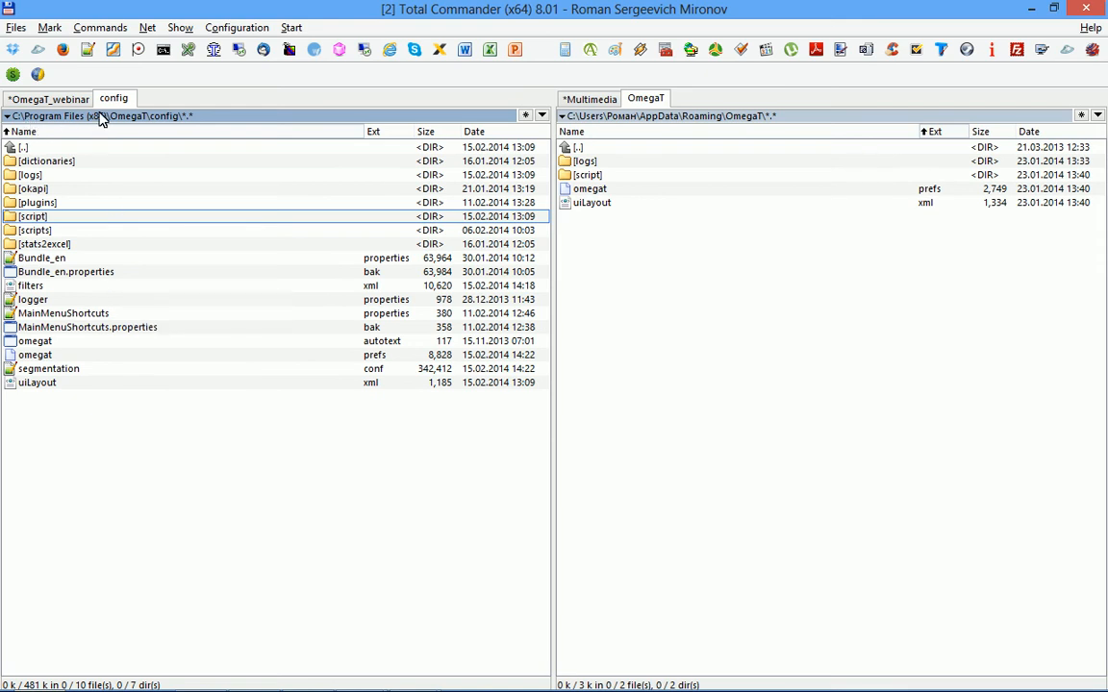
pyautogui.press('Tab')
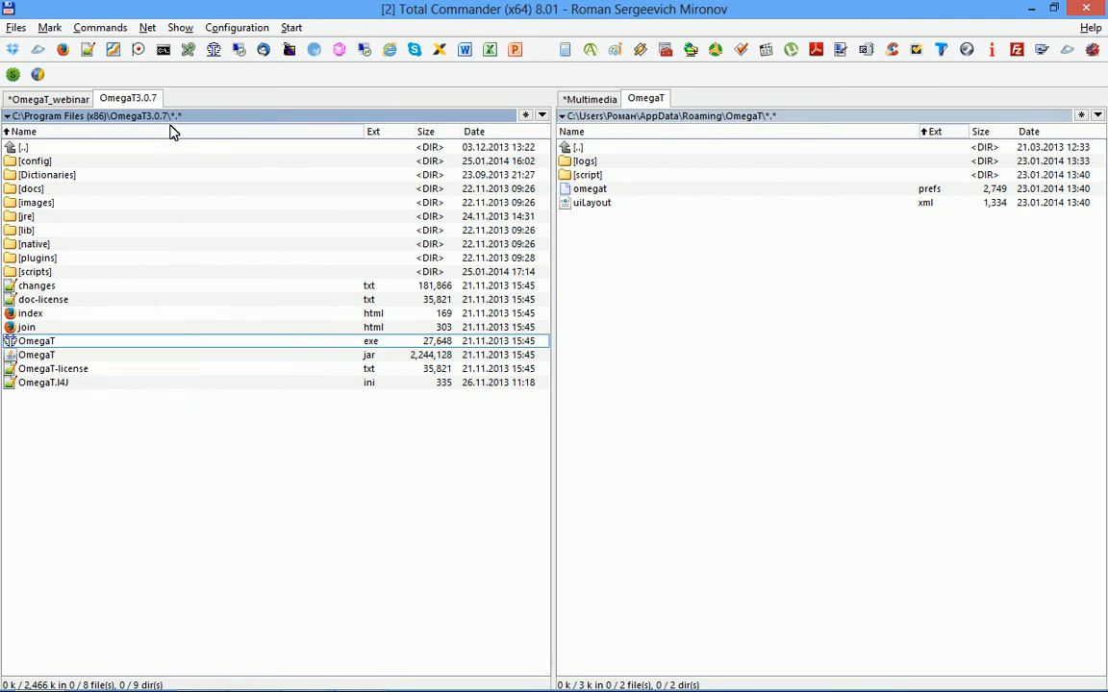
pyautogui.click(38, 161)
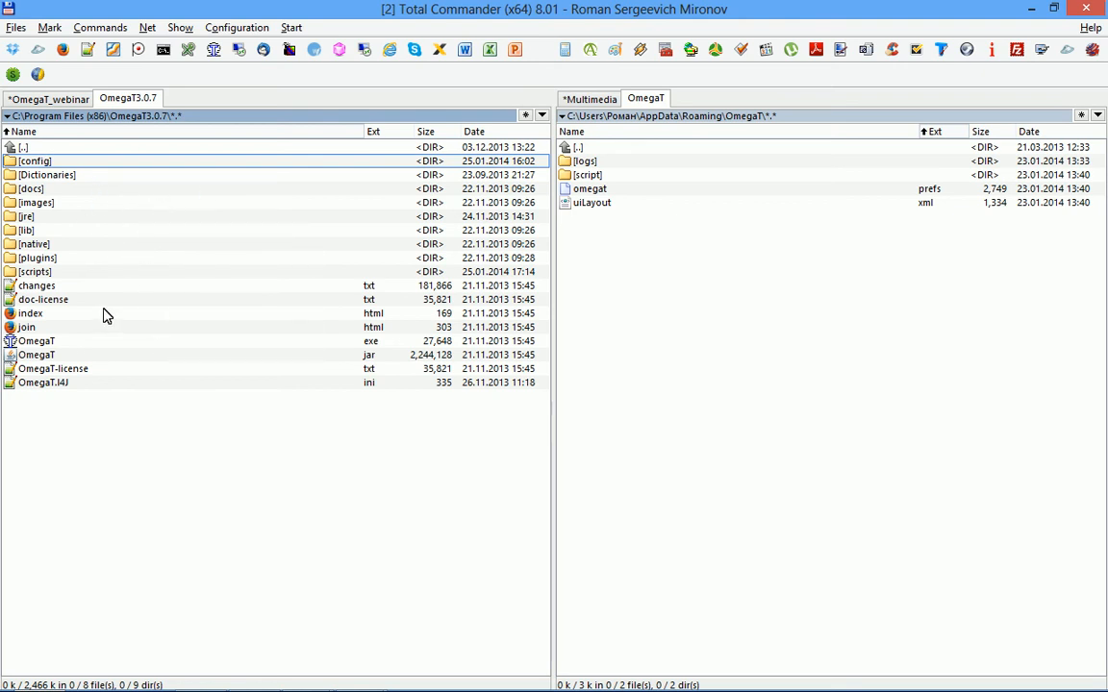
# Launch OmegaT 3.0.7 from its installation folder and open Project1 in it
pyautogui.click(74, 341)
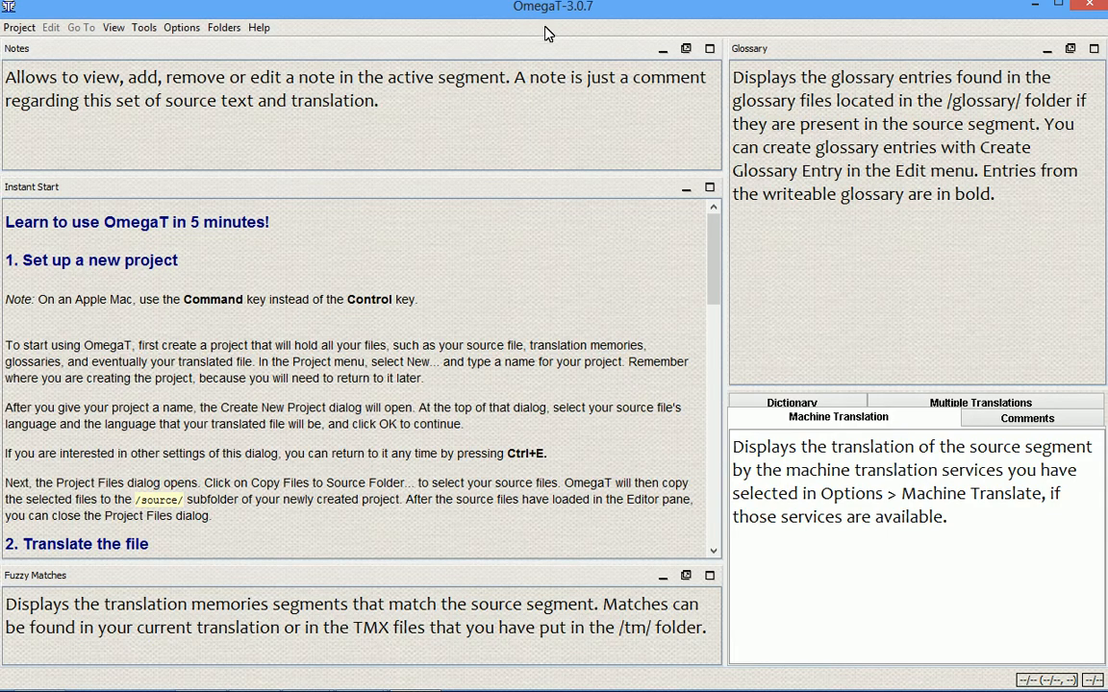
pyautogui.click(417, 259)
pyautogui.hotkey('ctrl', 'o')
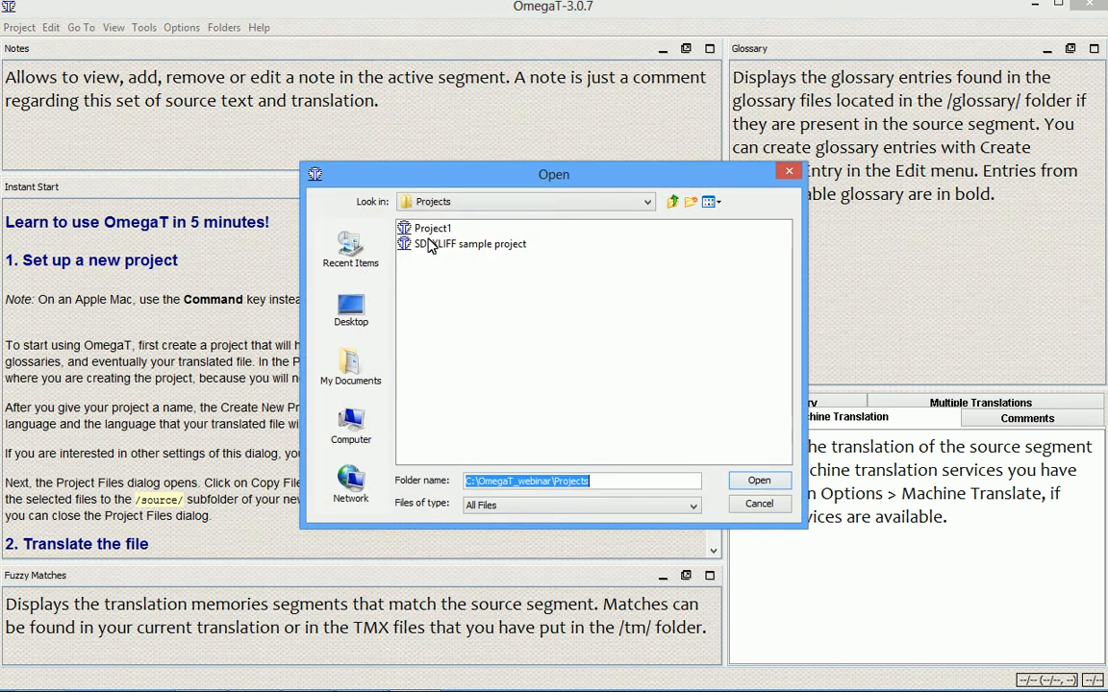
pyautogui.doubleClick(428, 229)
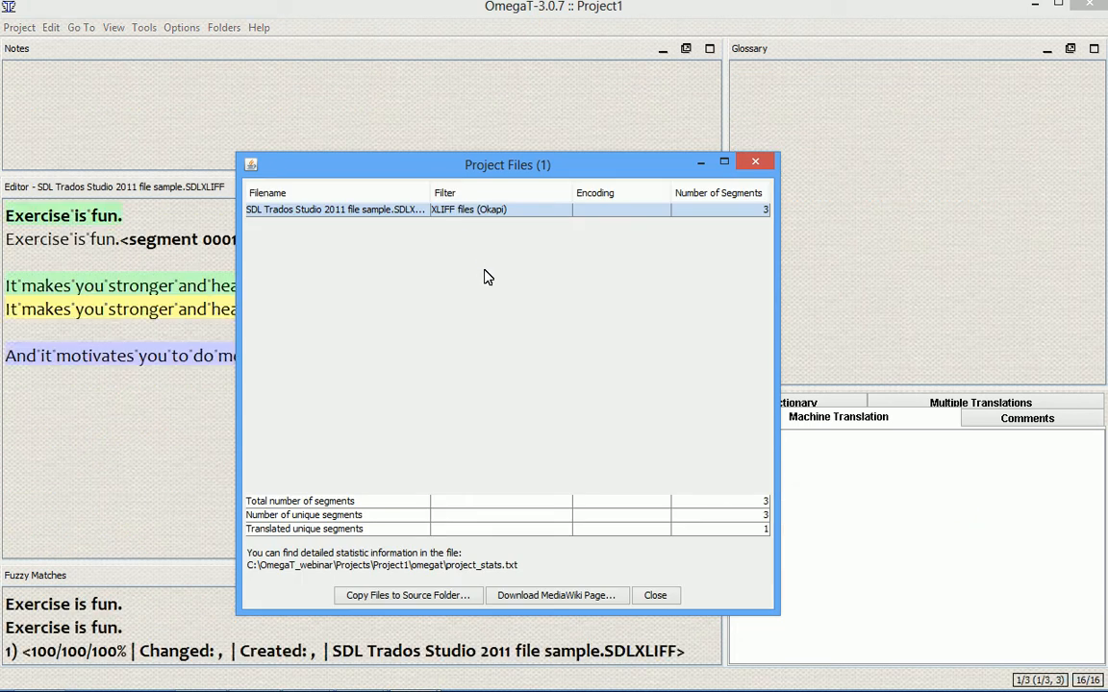
pyautogui.press('Escape')
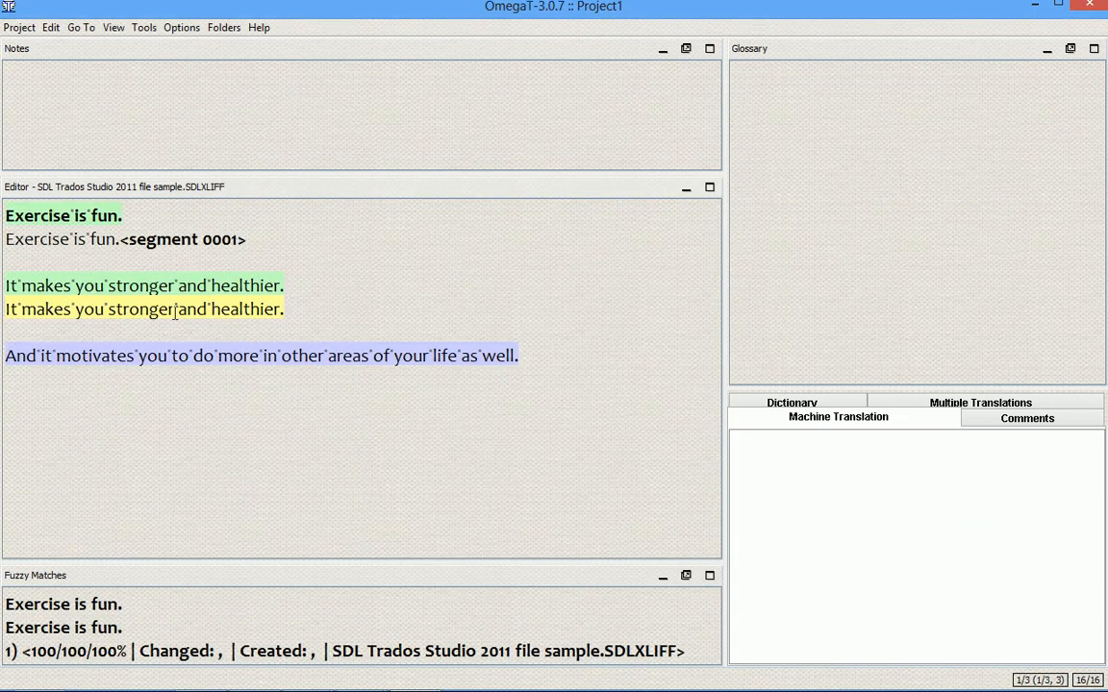
# Check the segmentation of the second sentence and review the English rule set in the global Segmentation Setup through to its last rule
pyautogui.moveTo(104, 309); pyautogui.dragTo(4, 284)
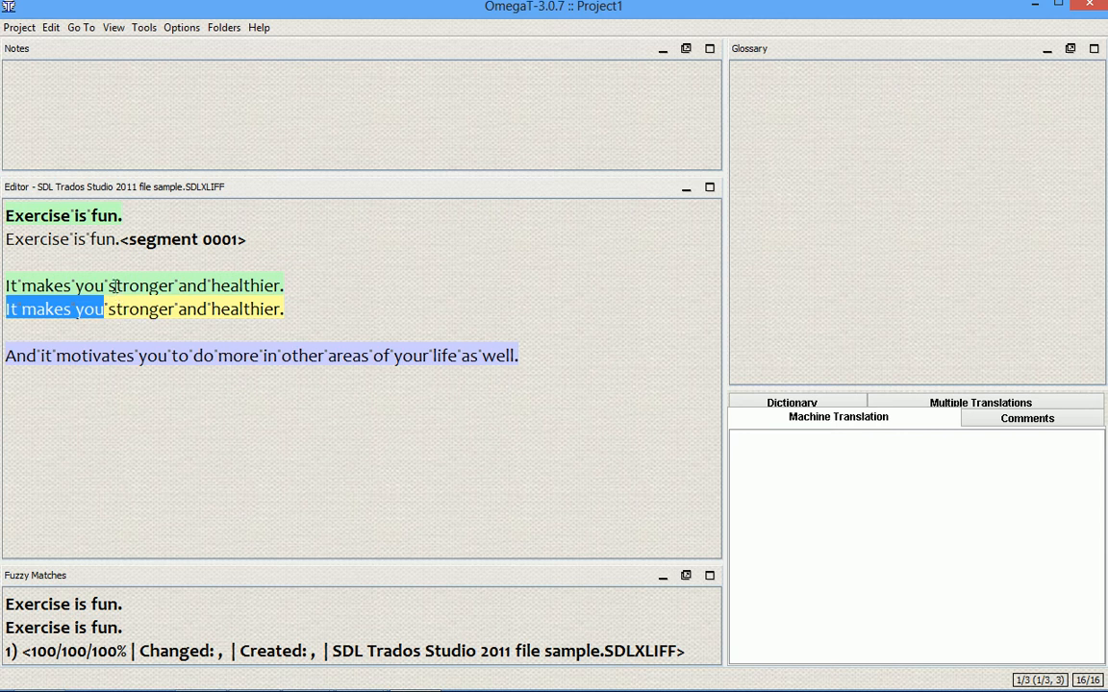
pyautogui.click(302, 334)
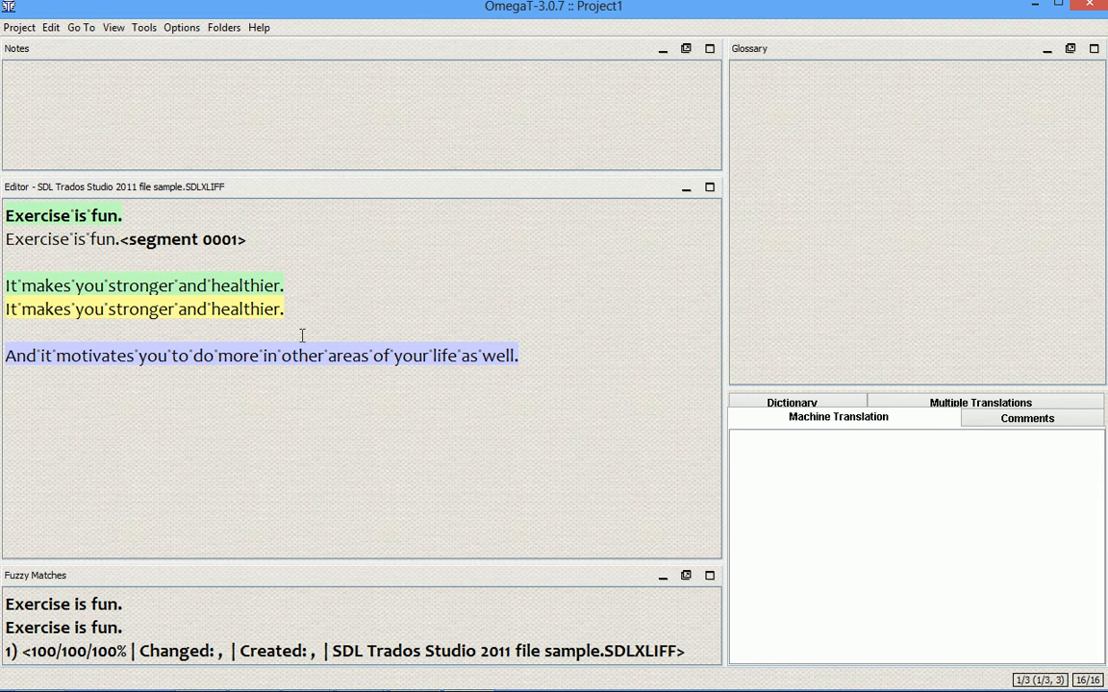
pyautogui.click(191, 28)
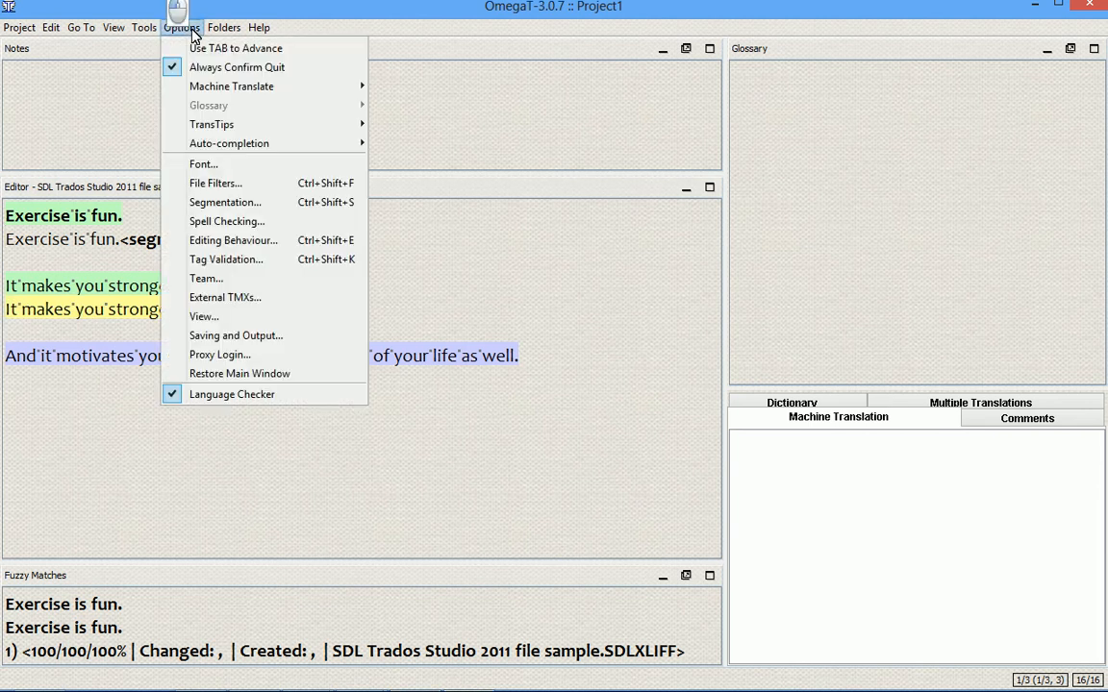
pyautogui.click(207, 202)
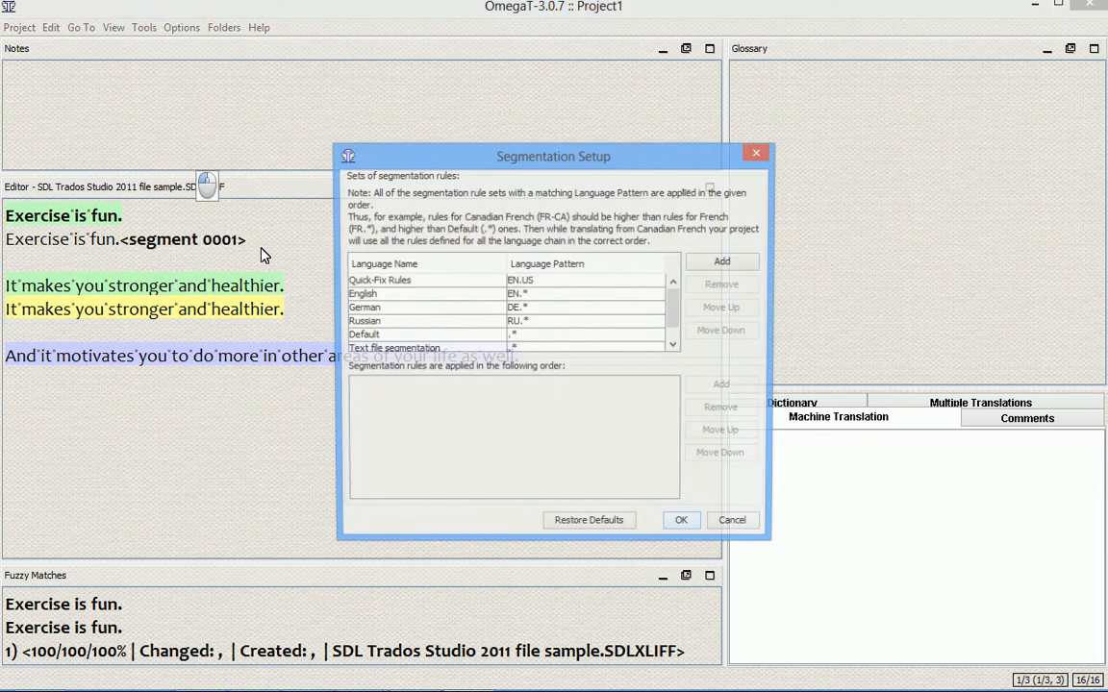
pyautogui.press('super+Right')
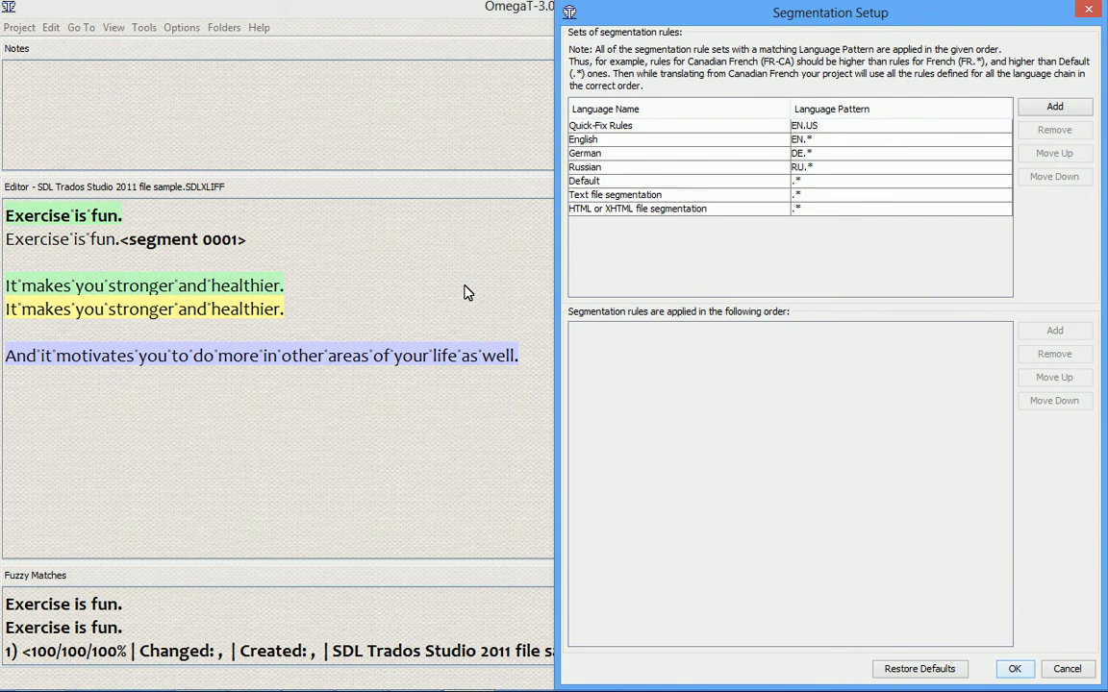
pyautogui.click(609, 142)
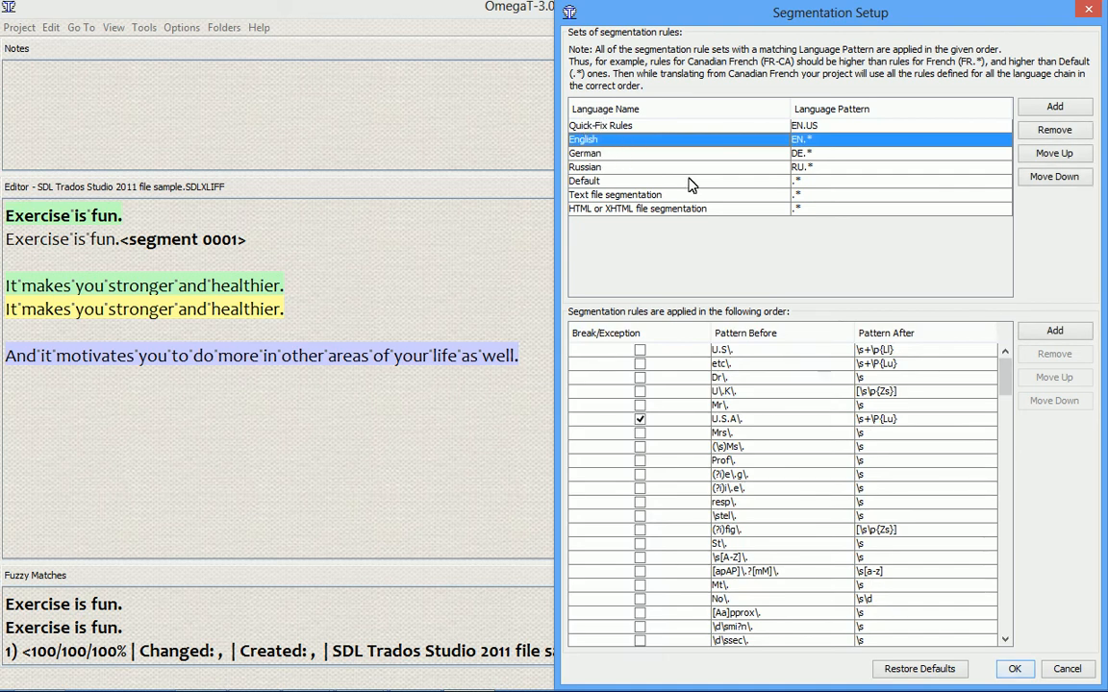
pyautogui.moveTo(1004, 371); pyautogui.dragTo(1003, 610)
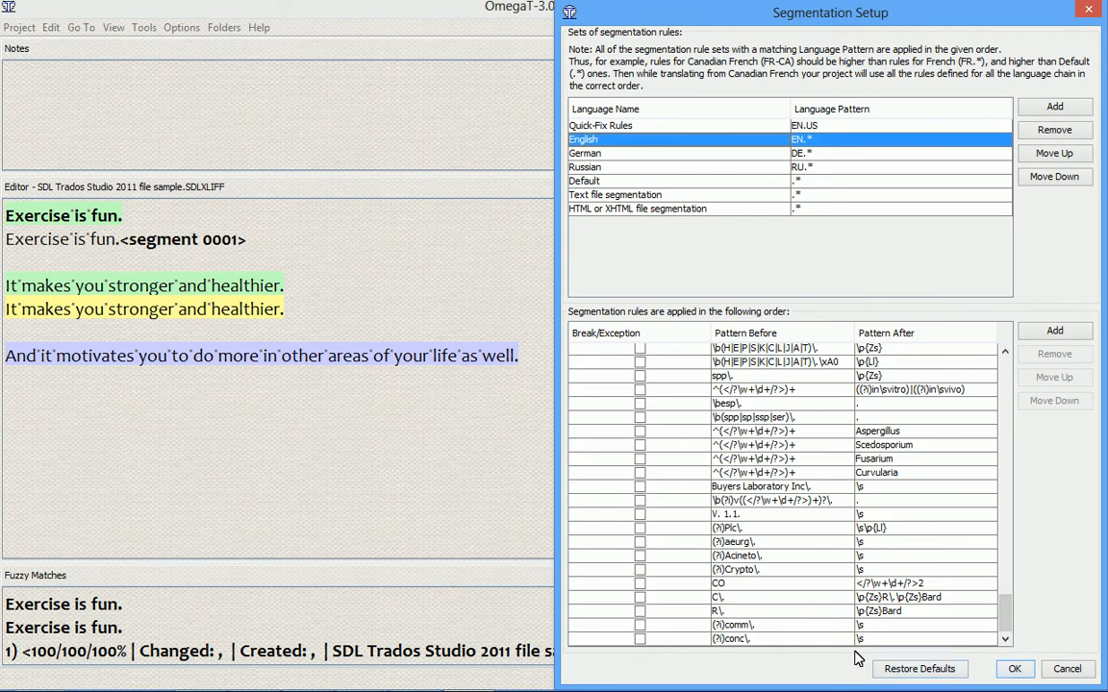
pyautogui.press('Escape')
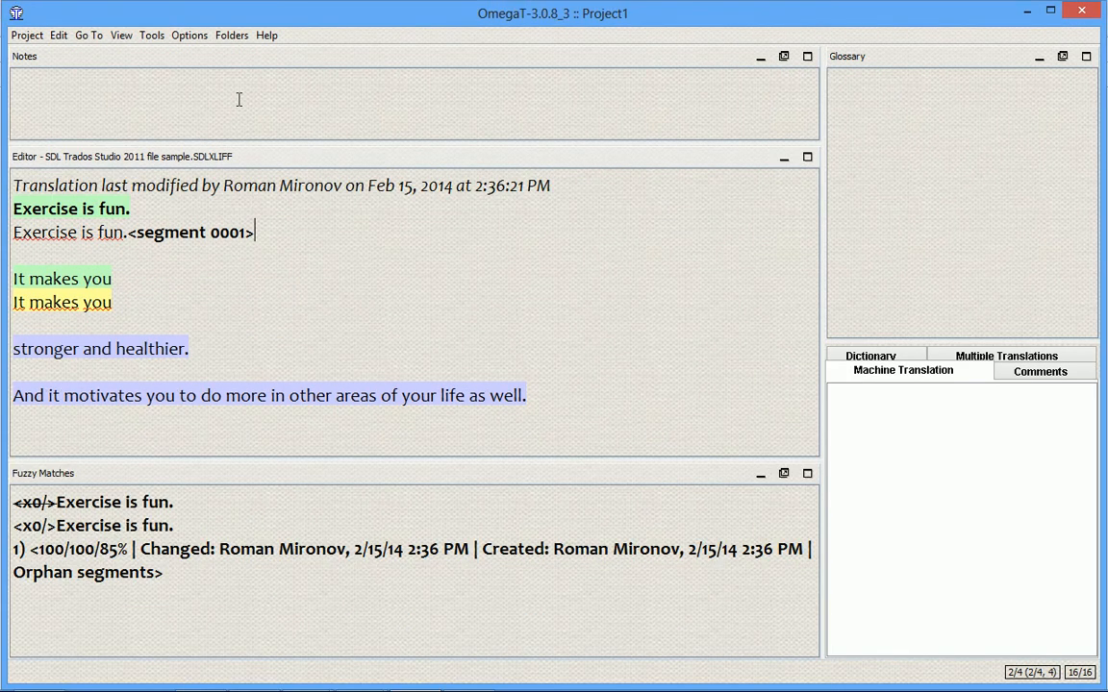
# Switch to OmegaT 3.0.8_3, disable removal of leading and trailing tags in the global file filters and reopen the project
pyautogui.click(203, 43)
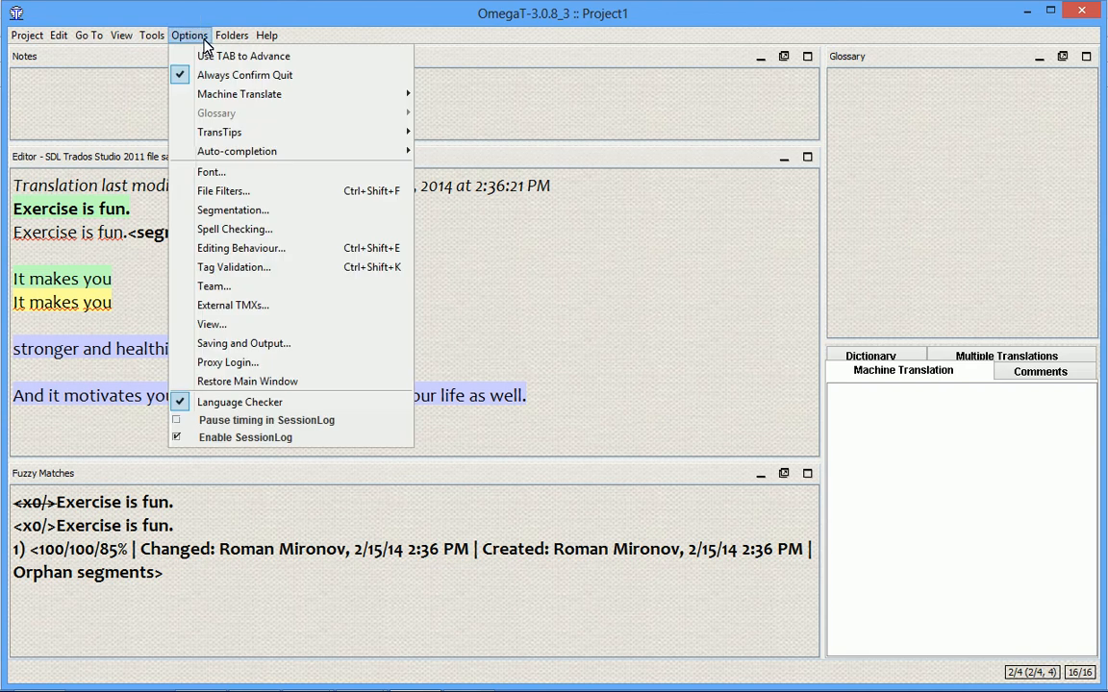
pyautogui.click(222, 191)
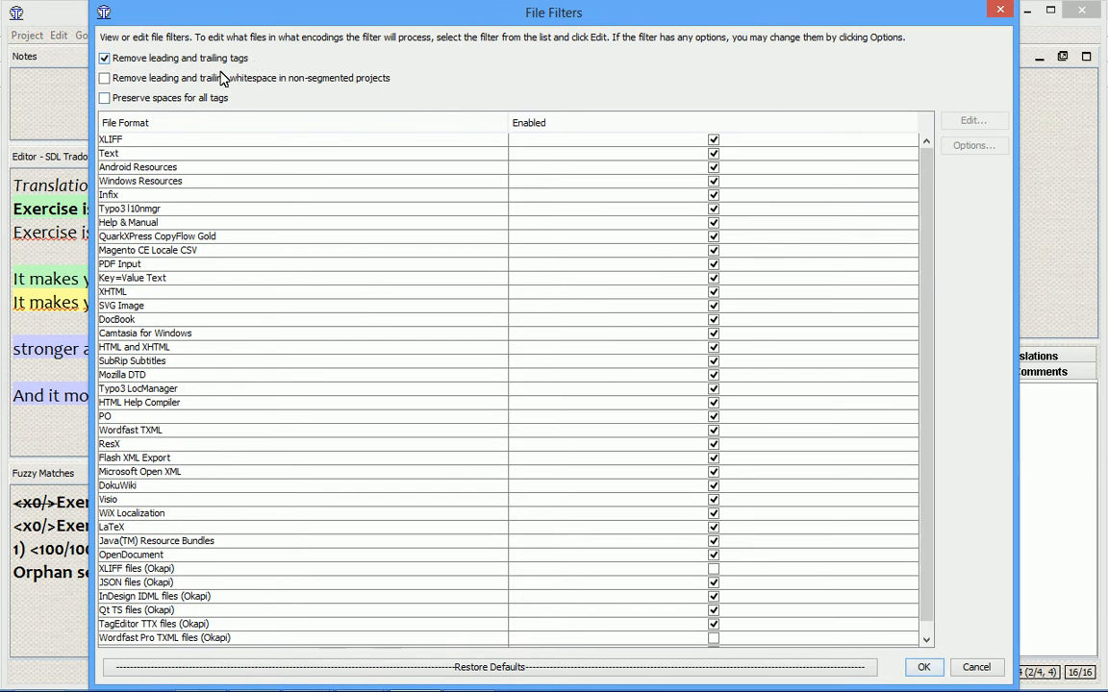
pyautogui.click(105, 59)
pyautogui.hotkey('alt', 'o')
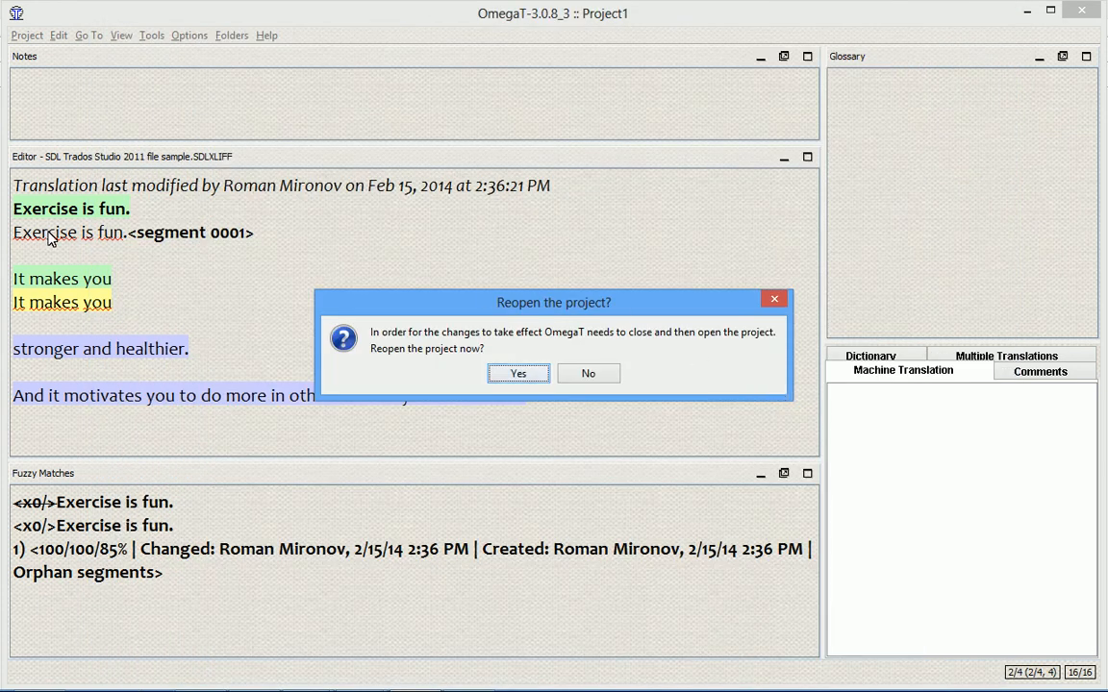
pyautogui.press('Return')
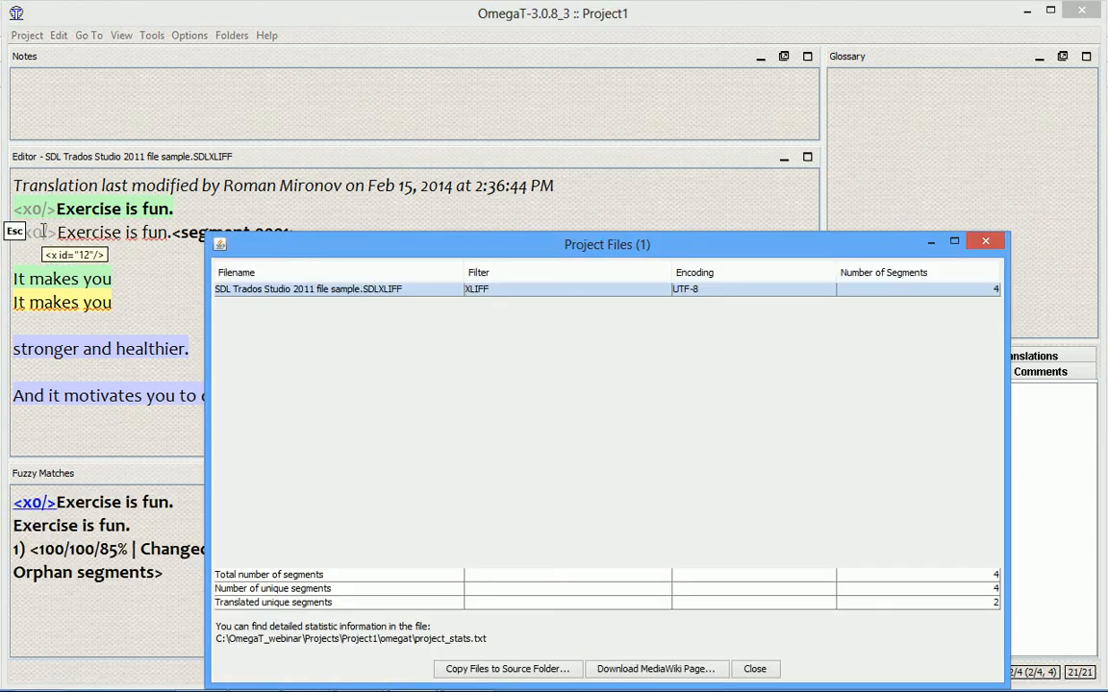
pyautogui.press('Escape')
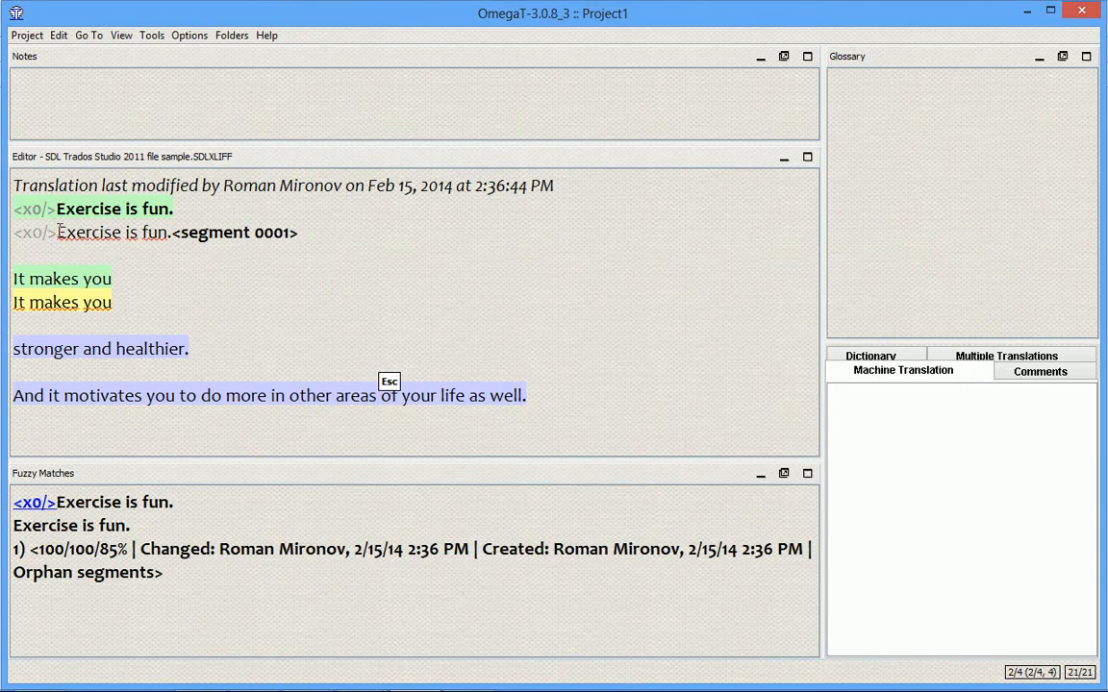
# Examine the leading <x0/> tag in the source and translation of the first segment
pyautogui.moveTo(56, 233); pyautogui.dragTo(15, 240)
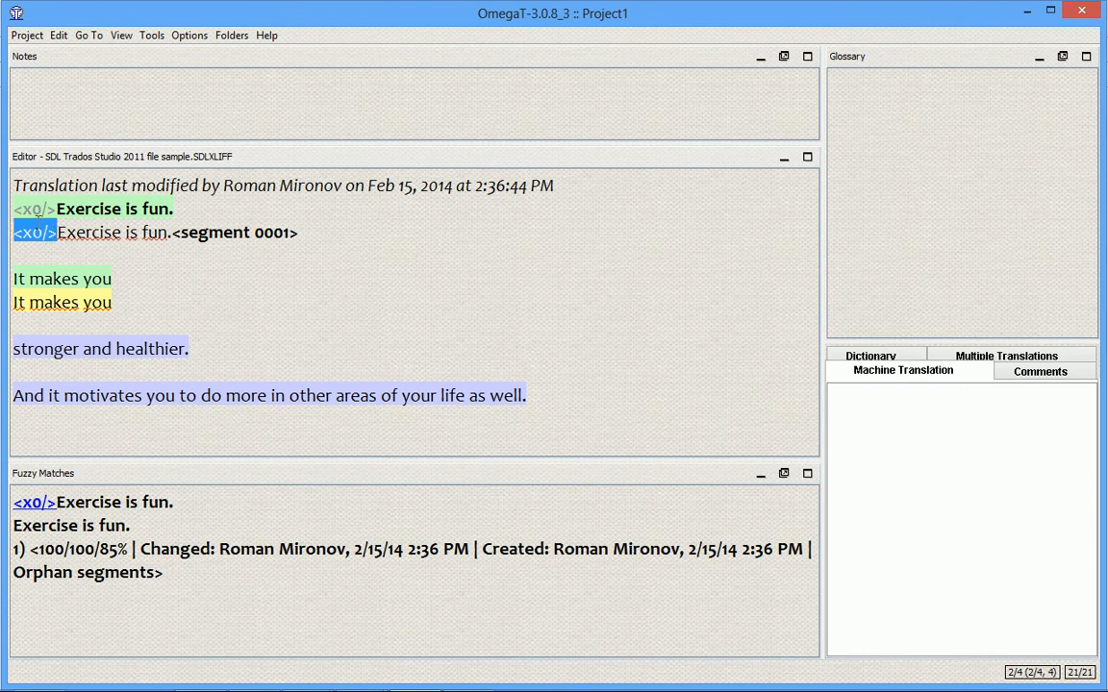
pyautogui.click(59, 234)
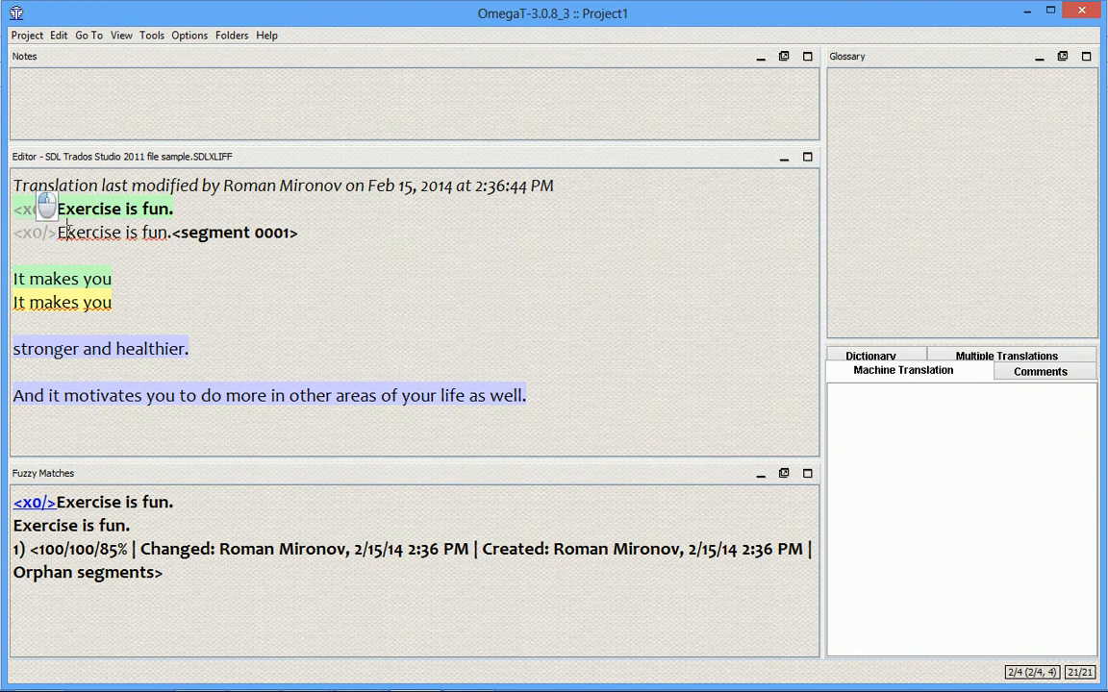
pyautogui.moveTo(58, 238); pyautogui.dragTo(2, 197)
pyautogui.click(57, 233)
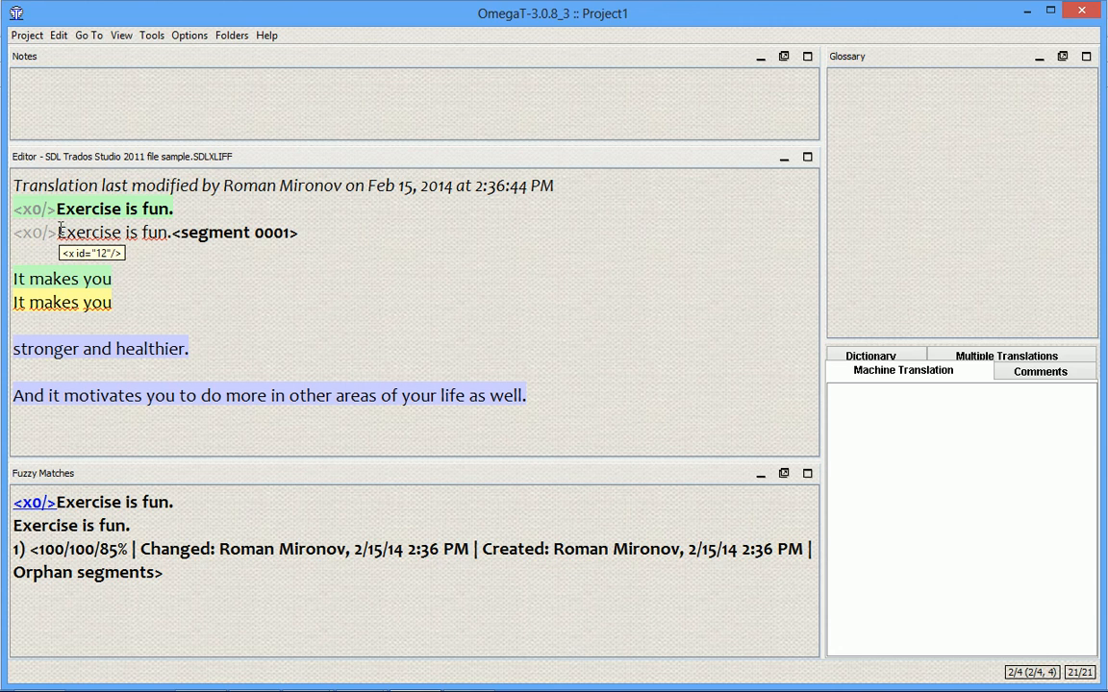
# Close the current project and open Project1 again
pyautogui.hotkey('ctrl', 'shift', 'w')
pyautogui.hotkey('ctrl', 'o')
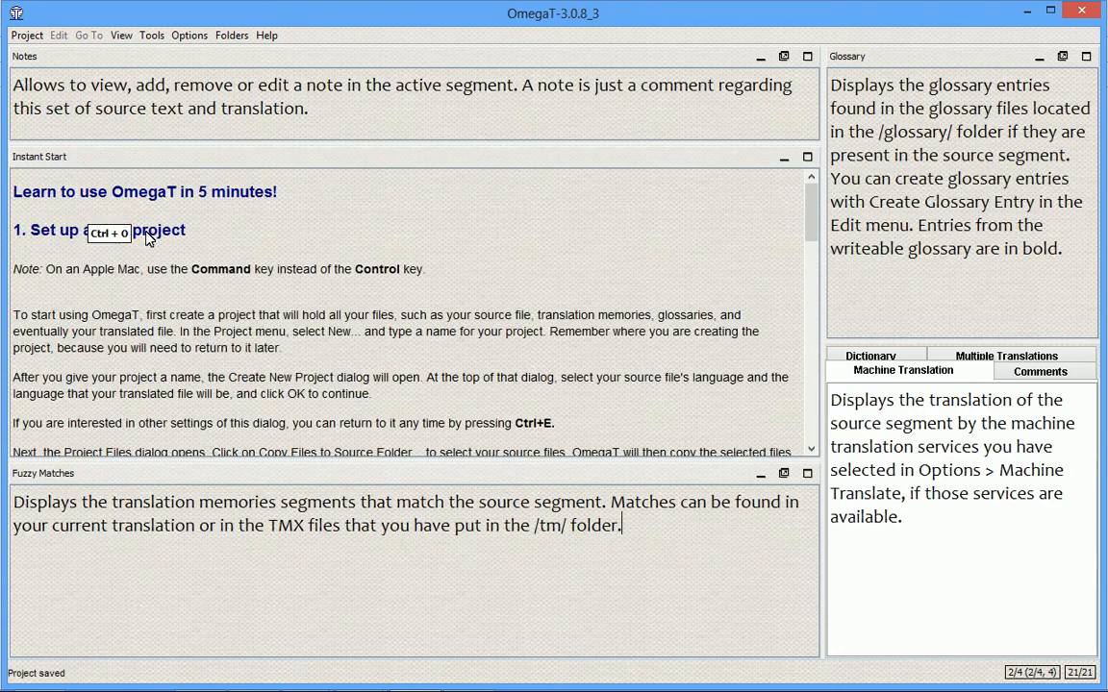
pyautogui.doubleClick(425, 229)
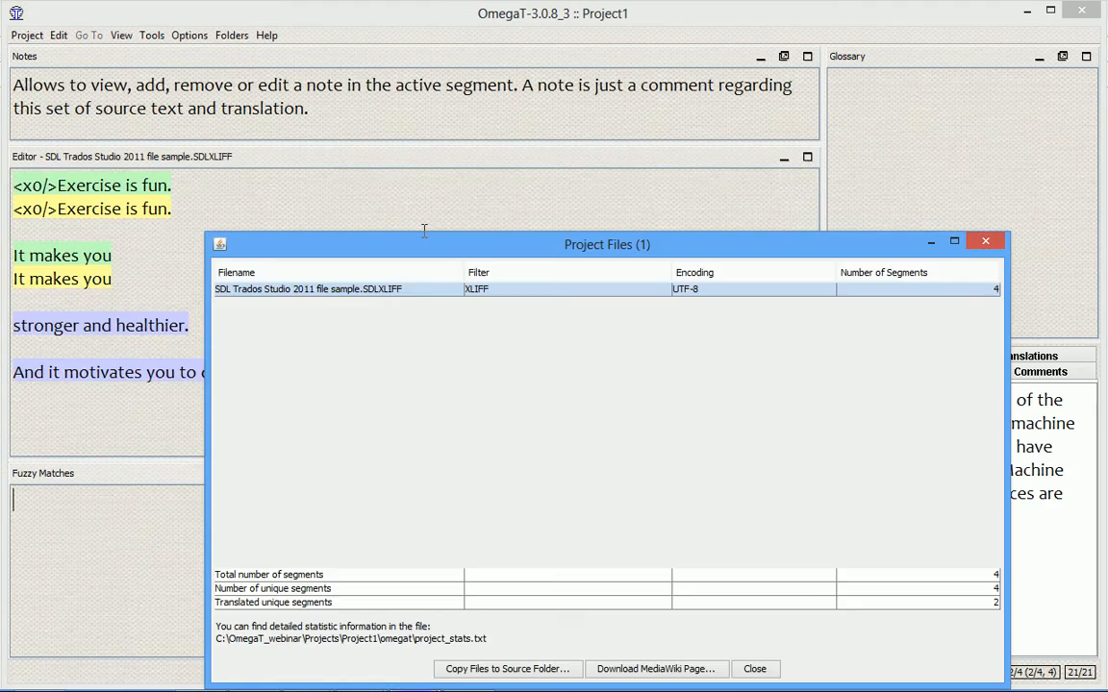
pyautogui.press('Escape')
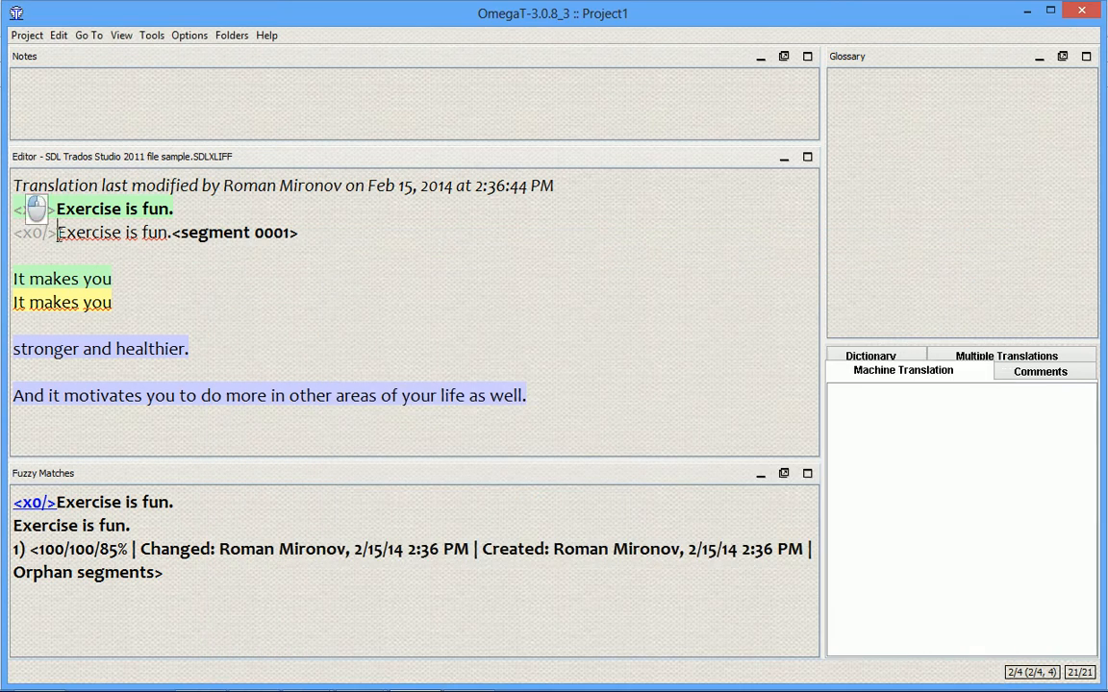
# Recheck the leading tag in the first segment's translation and display the global options
pyautogui.moveTo(55, 234); pyautogui.dragTo(32, 237)
pyautogui.click(91, 231)
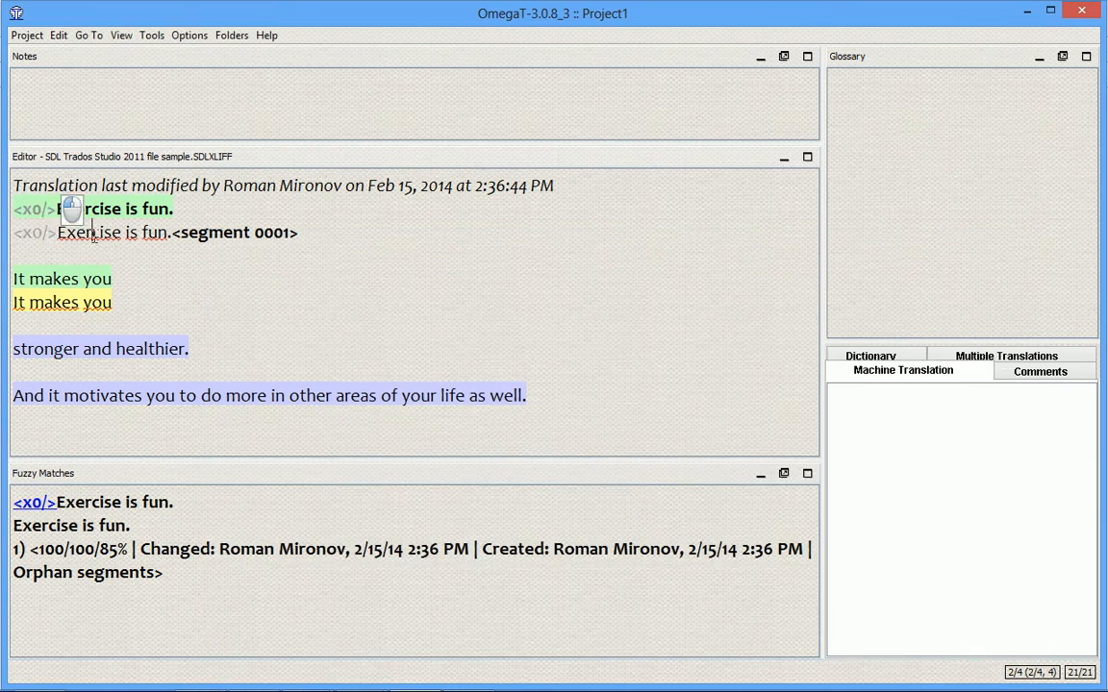
pyautogui.click(191, 36)
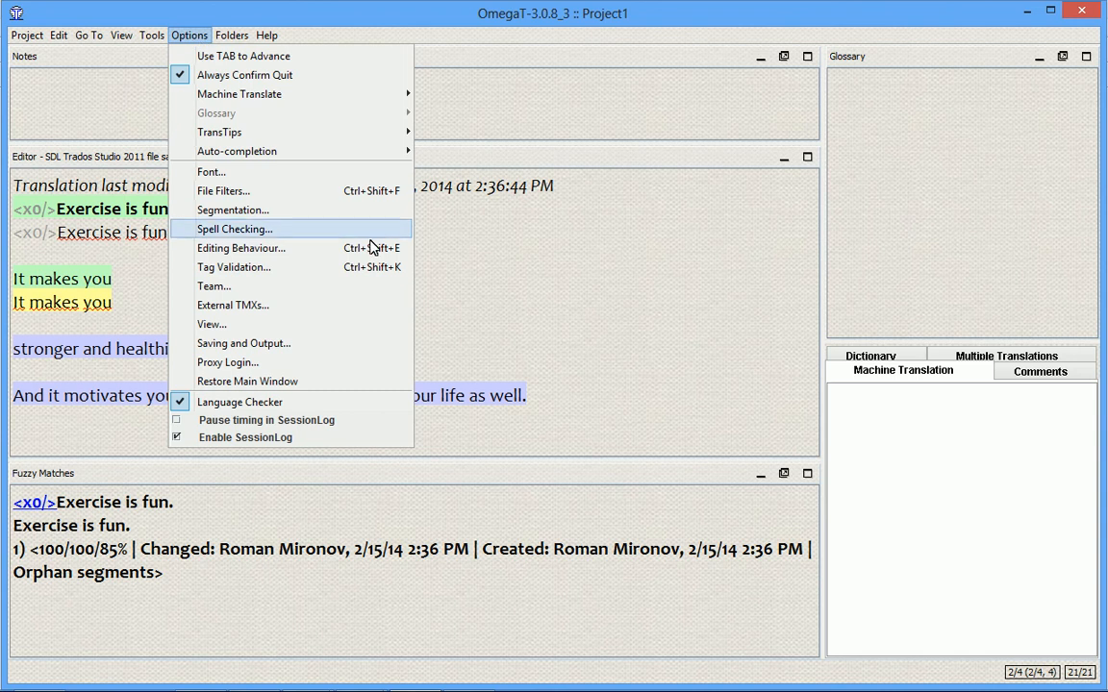
# Switch to OmegaT 3.0.7, open Project1 and dismiss its list of project files
pyautogui.click(450, 240)
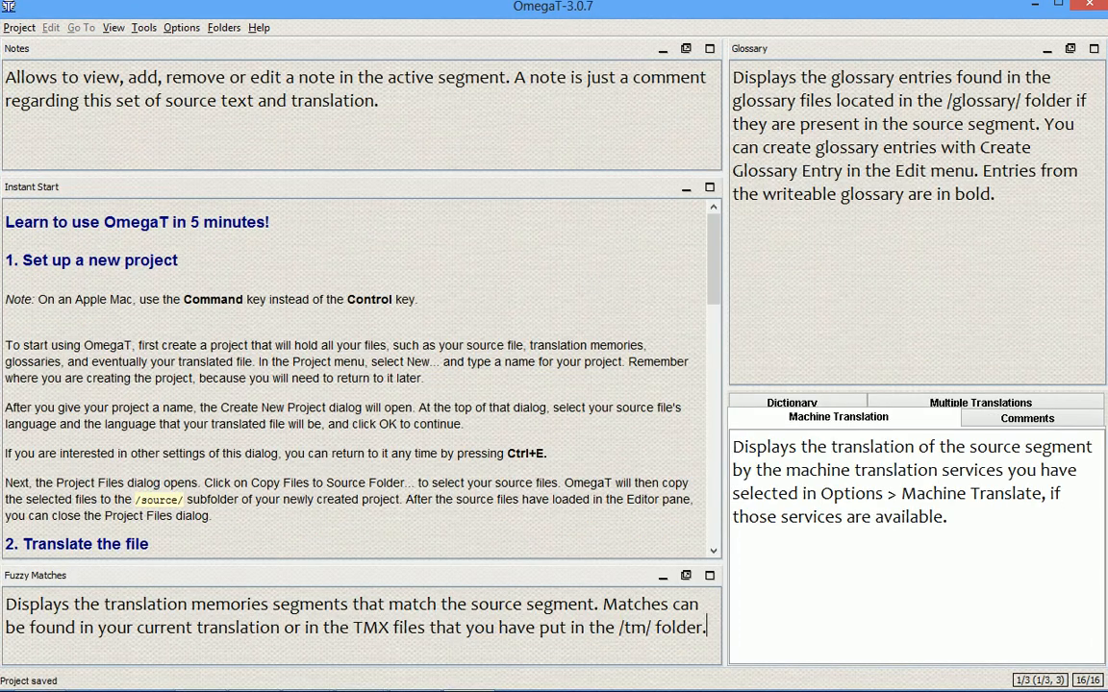
pyautogui.click(407, 301)
pyautogui.hotkey('ctrl', 'o')
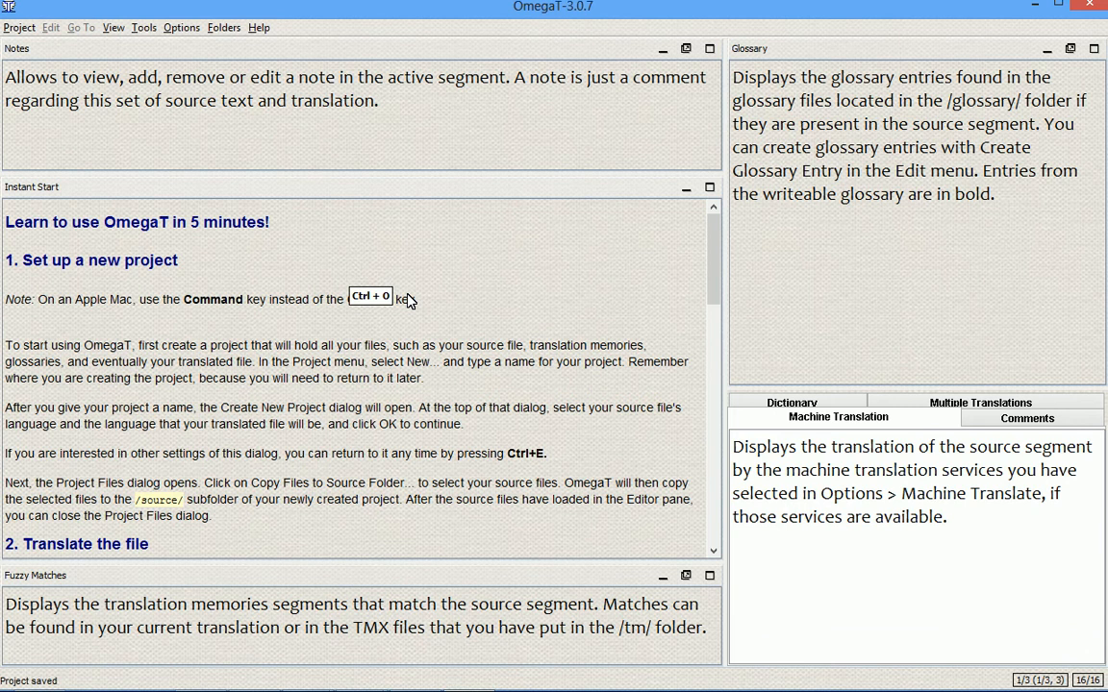
pyautogui.doubleClick(435, 229)
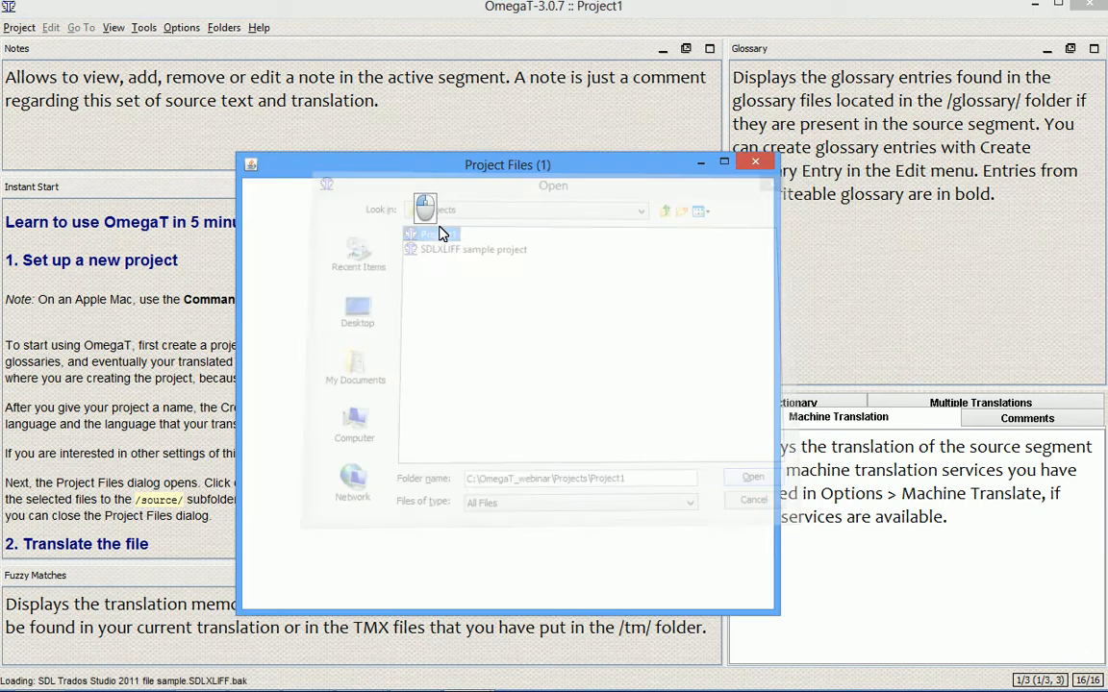
pyautogui.press('Escape')
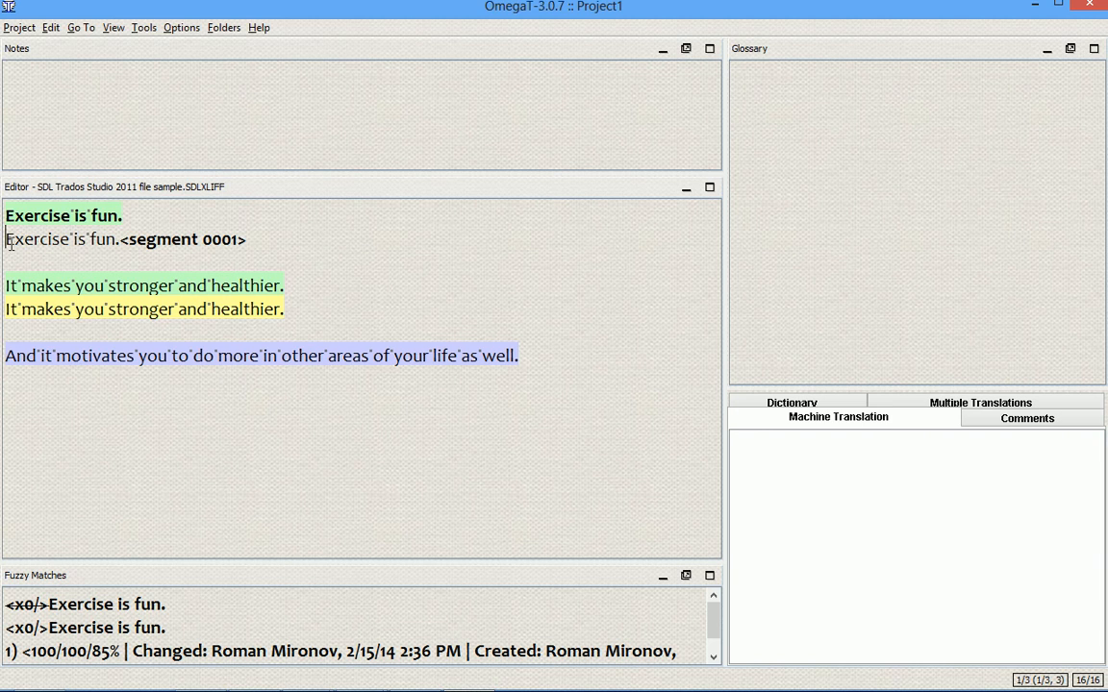
# Compare the leading and trailing tag removal setting in the global file filters of OmegaT 3.0.7 and 3.0.8_3
pyautogui.click(181, 27)
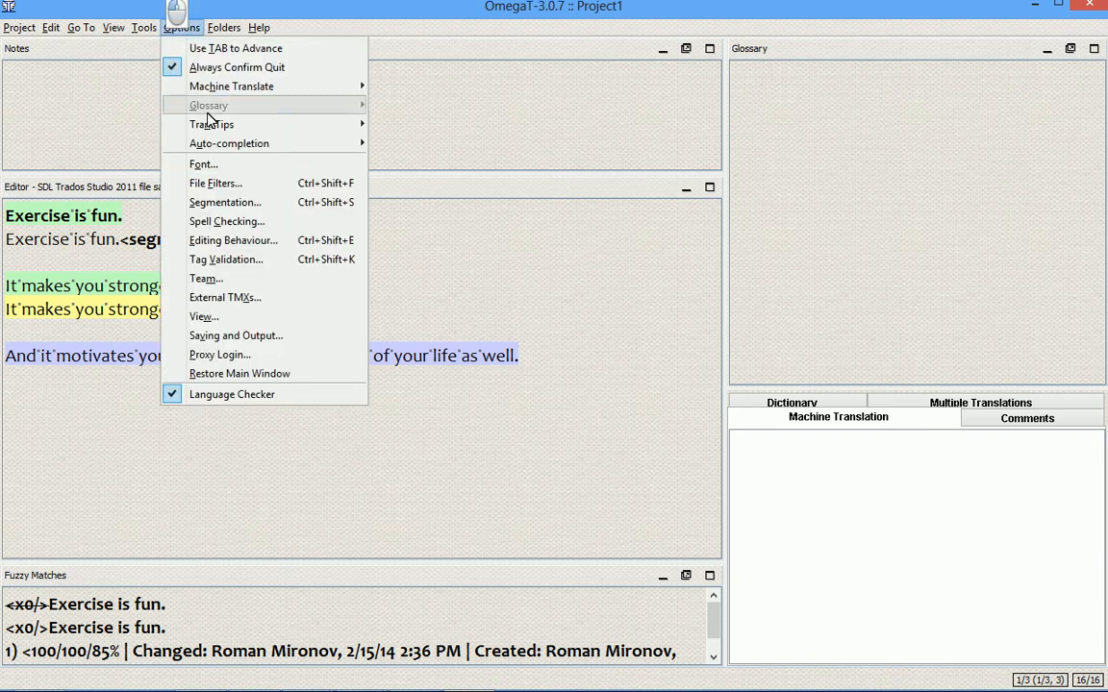
pyautogui.click(216, 182)
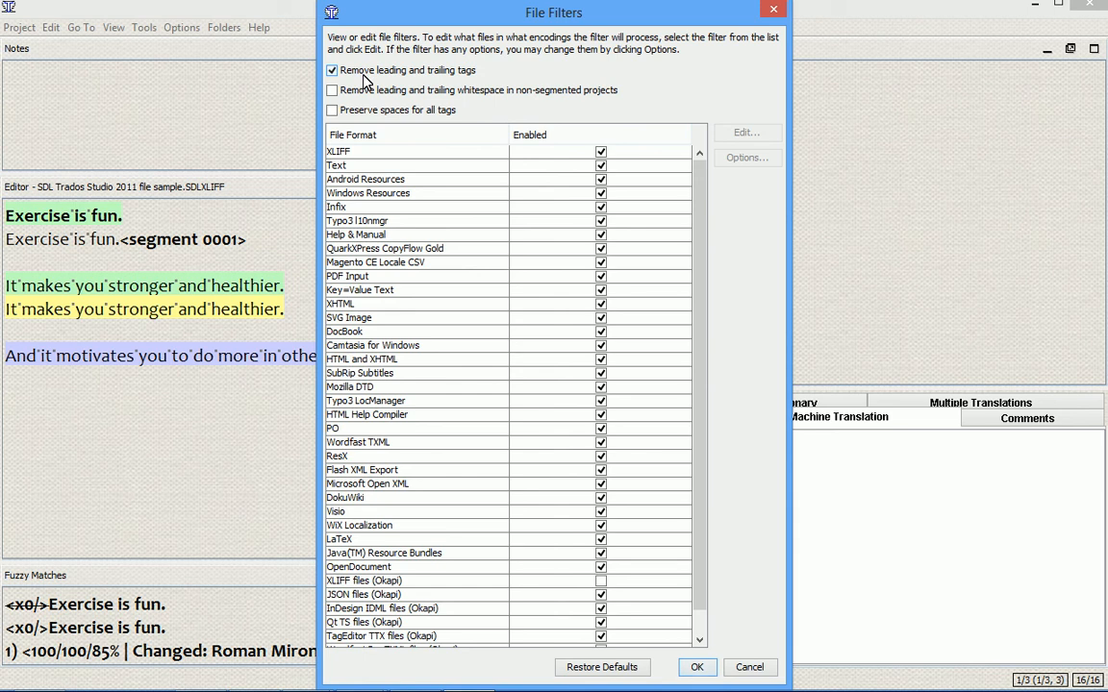
pyautogui.hotkey('alt', 'Tab')
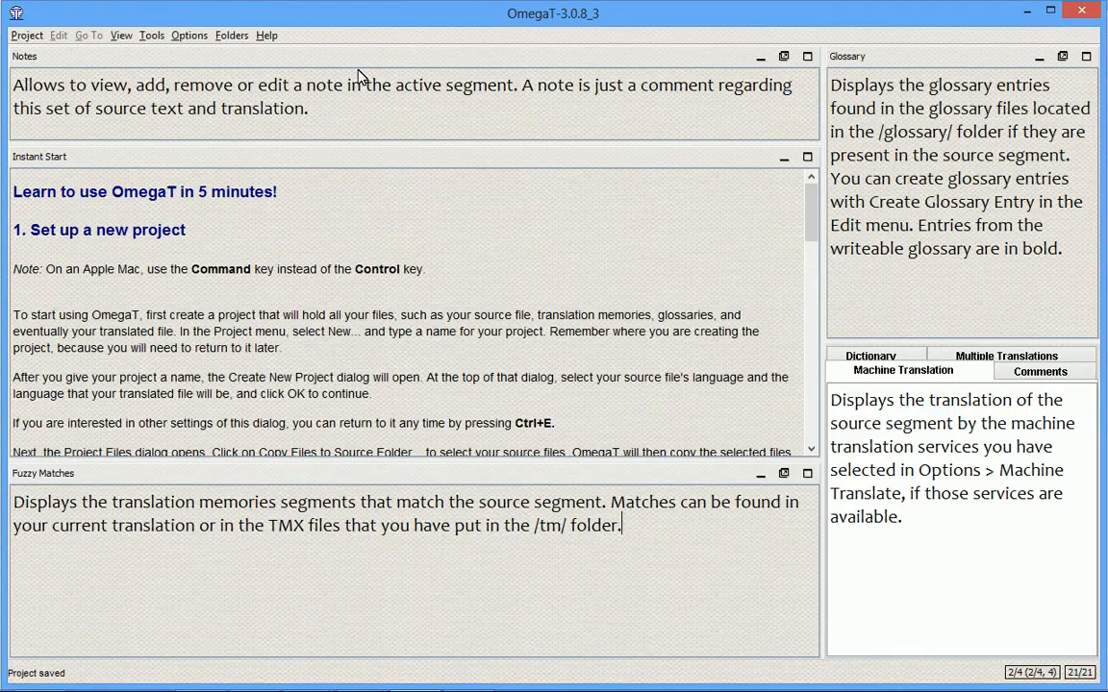
pyautogui.click(189, 35)
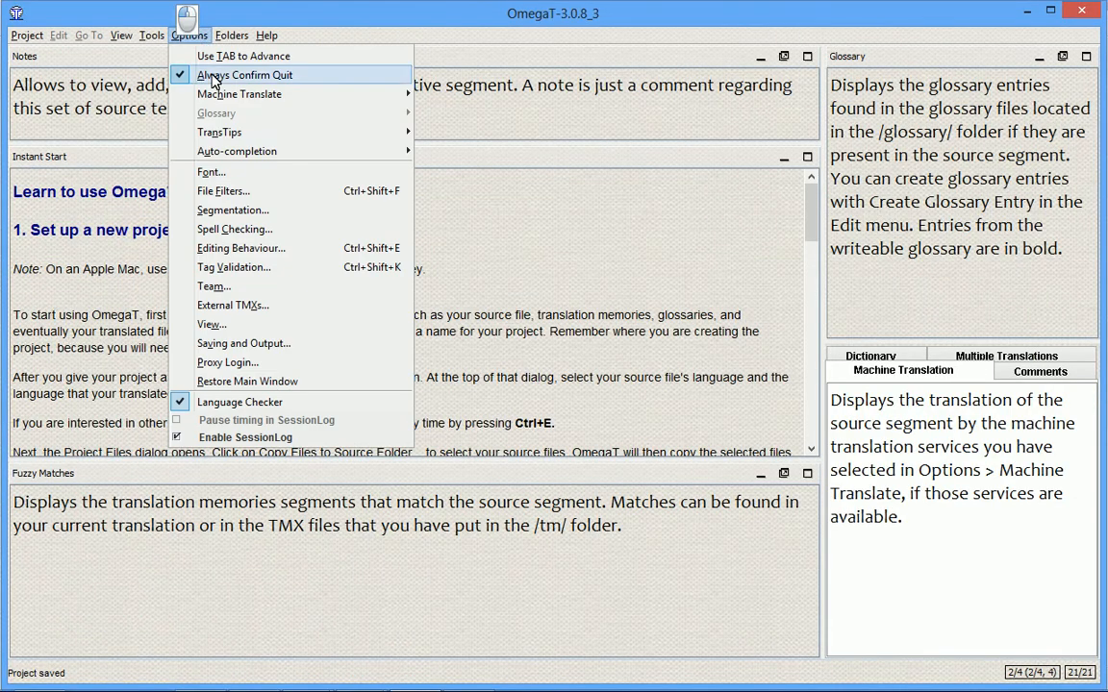
pyautogui.click(231, 192)
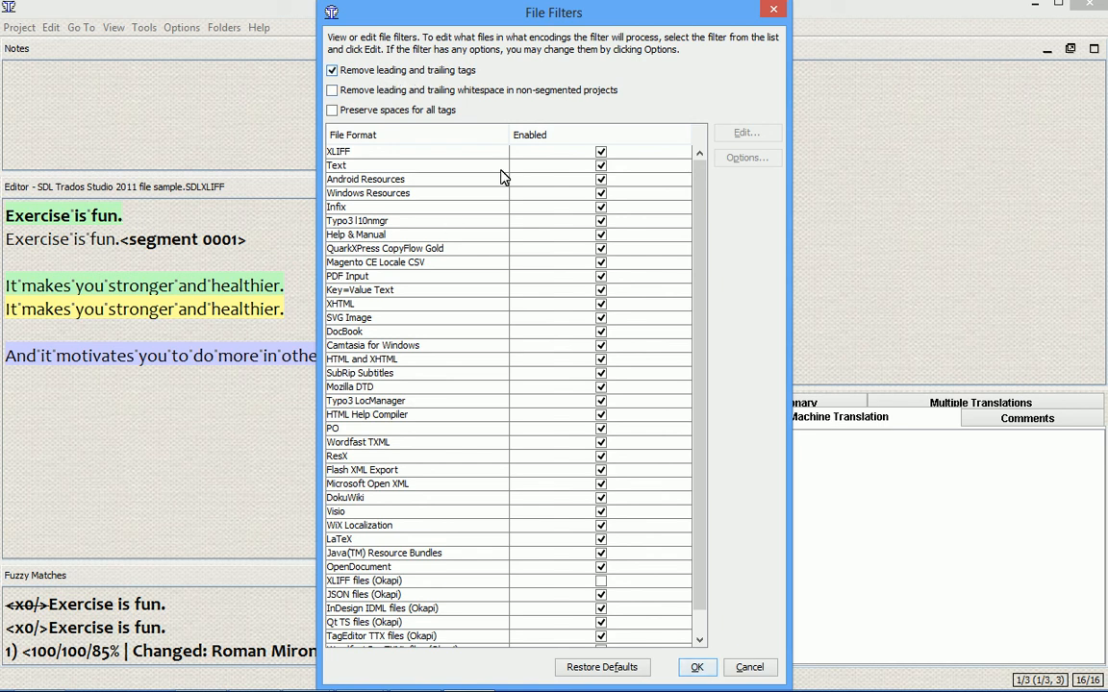
pyautogui.click(680, 72)
pyautogui.press('Escape')
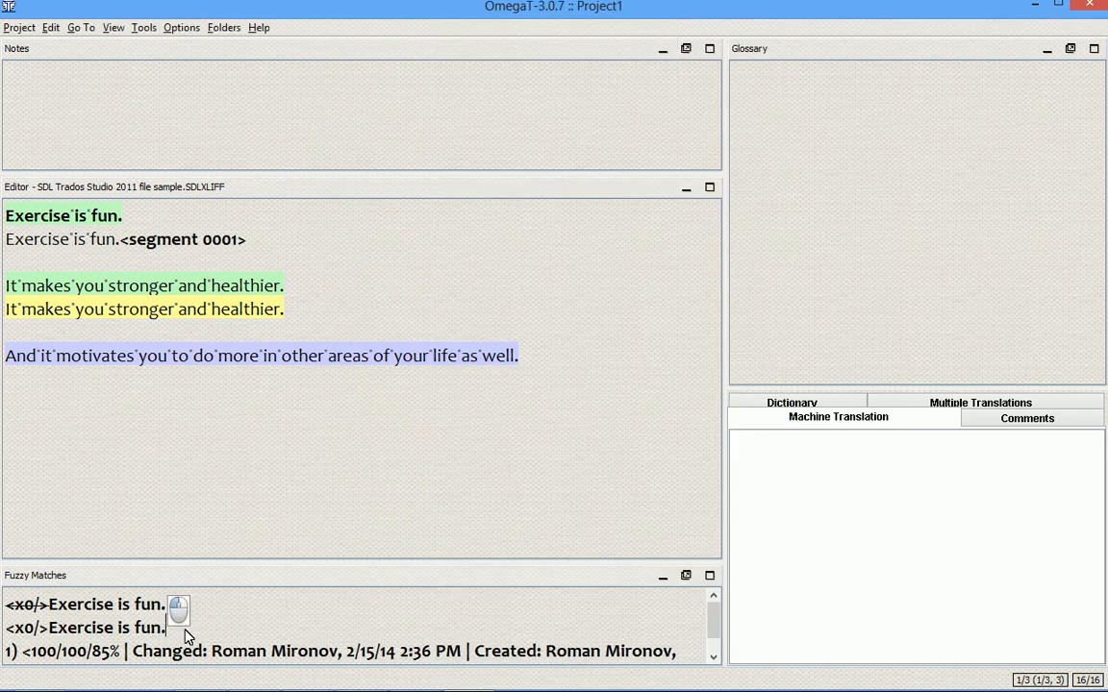
# Examine the <x0/> tag in the first segment's fuzzy match and close the project in OmegaT 3.0.7
pyautogui.moveTo(168, 628); pyautogui.dragTo(6, 628)
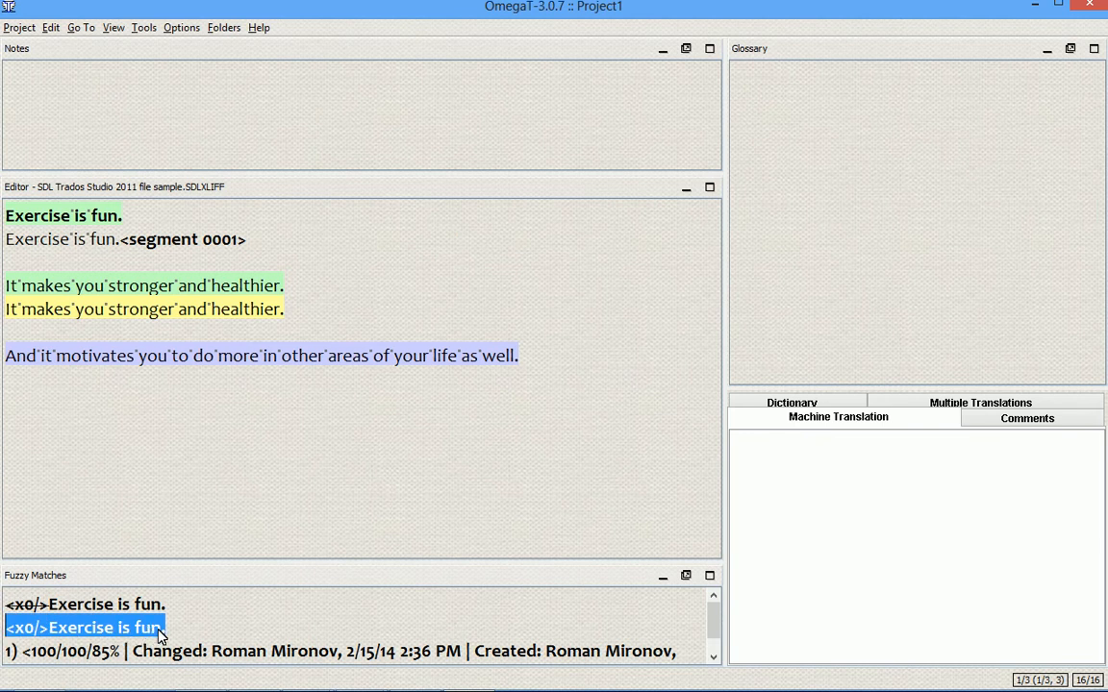
pyautogui.click(40, 629)
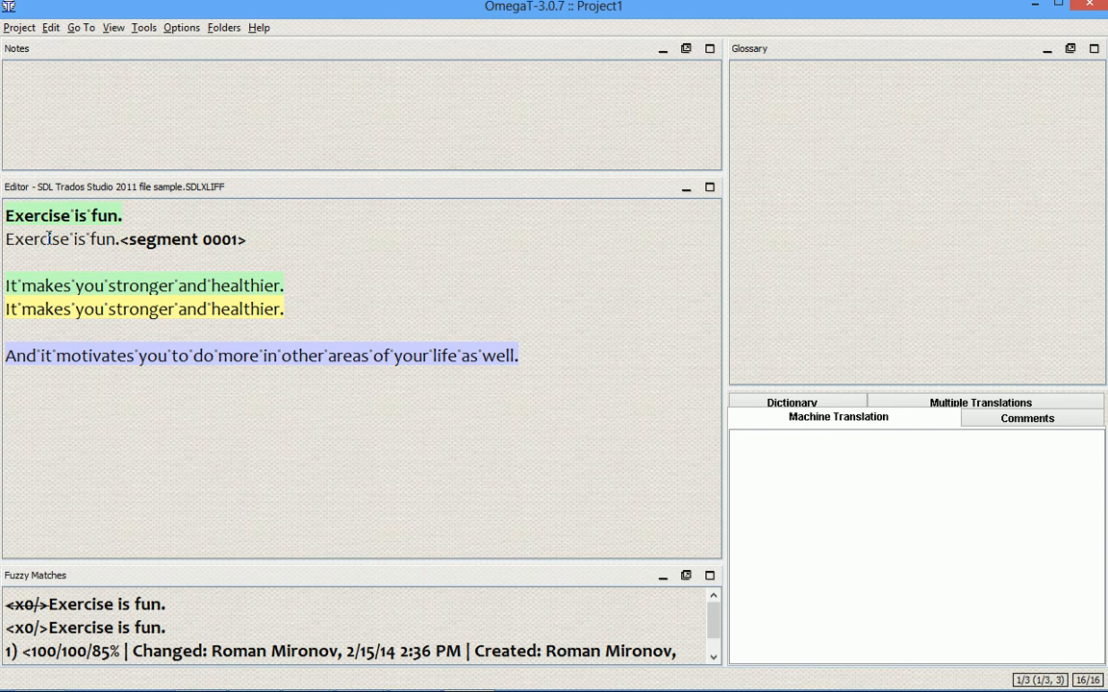
pyautogui.hotkey('ctrl', 'shift', 'w')
# Switch to OmegaT 3.0.8_3, open Project1 and dismiss its list of project files
pyautogui.hotkey('alt', 'Tab')
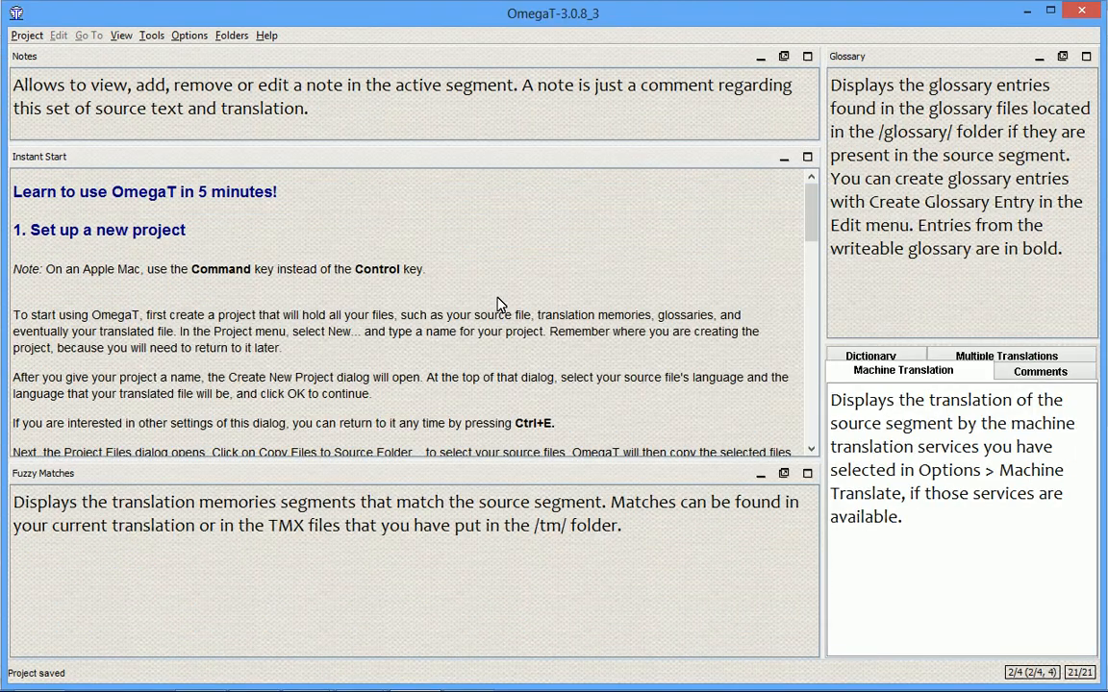
pyautogui.click(535, 320)
pyautogui.hotkey('ctrl', 'o')
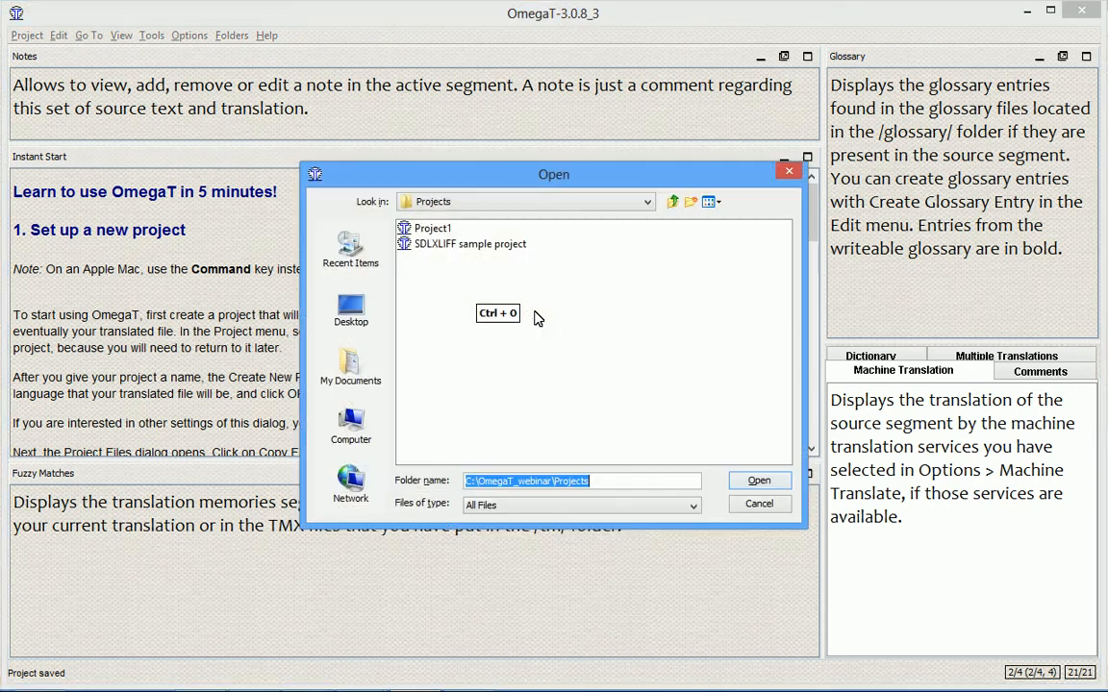
pyautogui.doubleClick(428, 229)
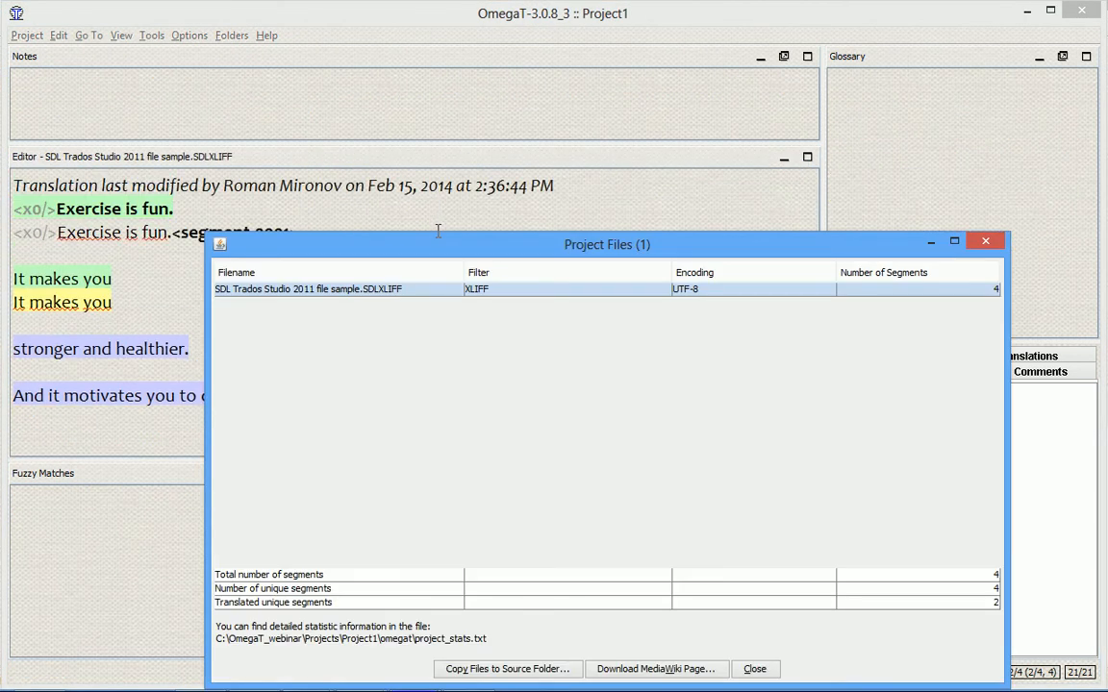
pyautogui.click(487, 413)
pyautogui.press('Escape')
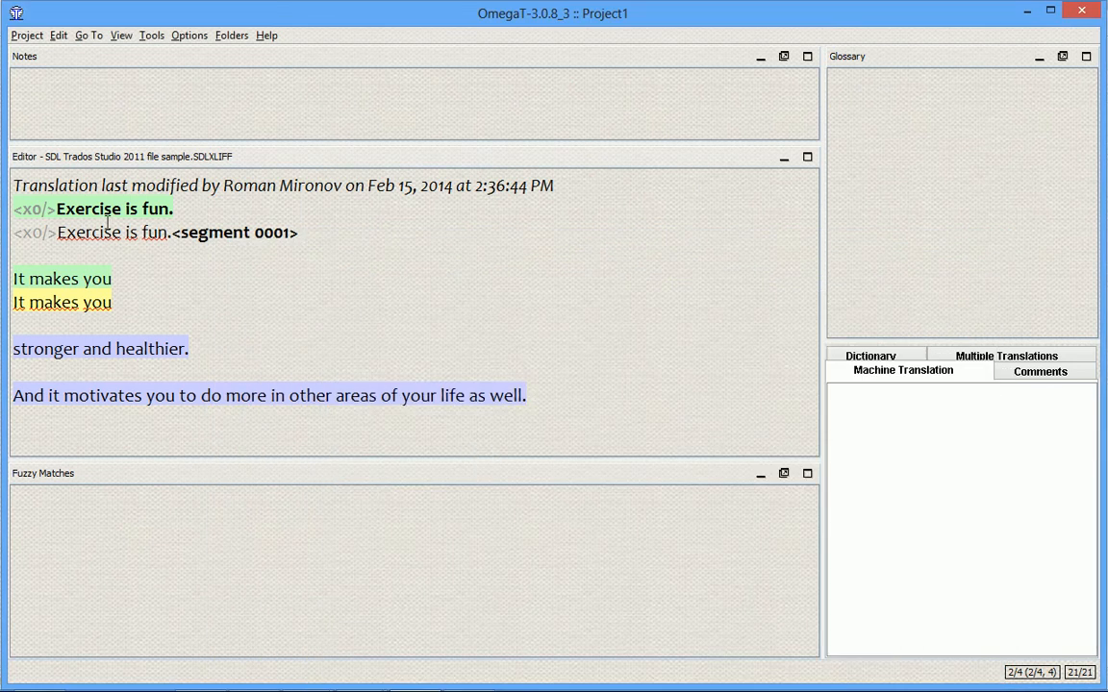
# Check in Project1's properties whether the segmentation rules and file filters are project specific, leaving both unchanged
pyautogui.click(32, 39)
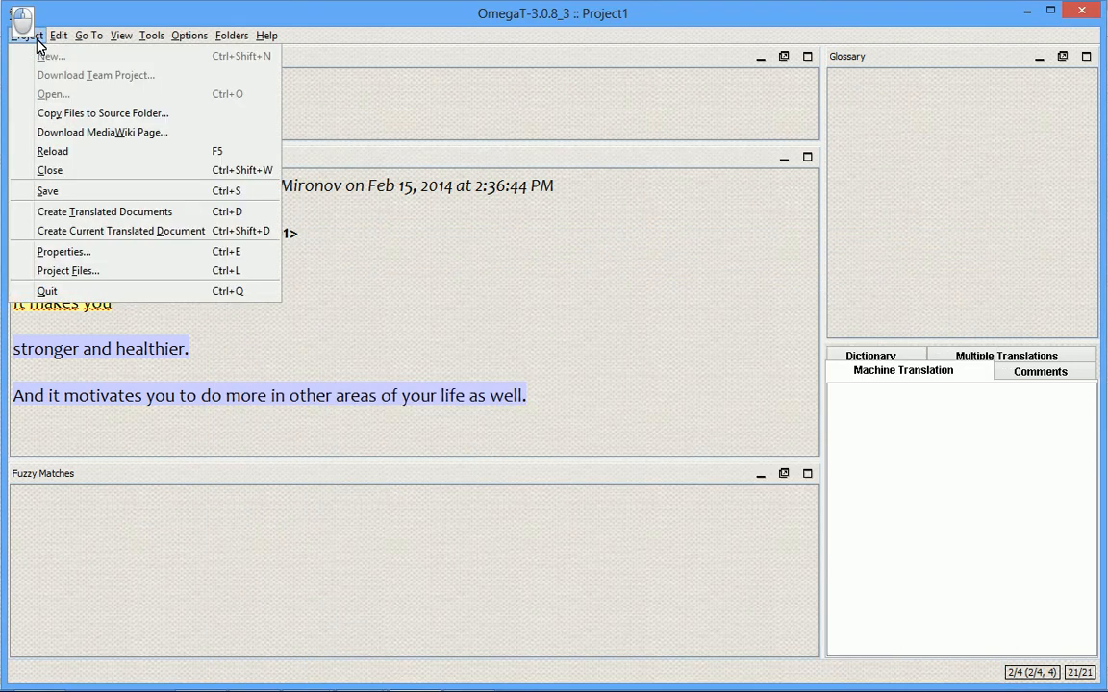
pyautogui.click(54, 253)
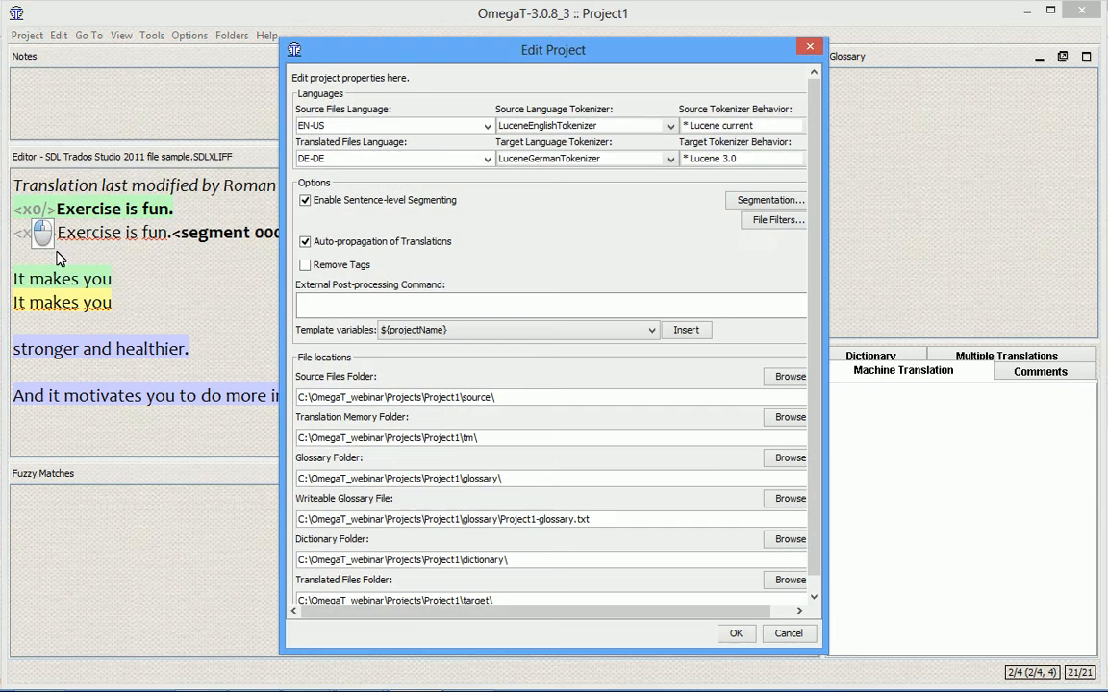
pyautogui.click(774, 201)
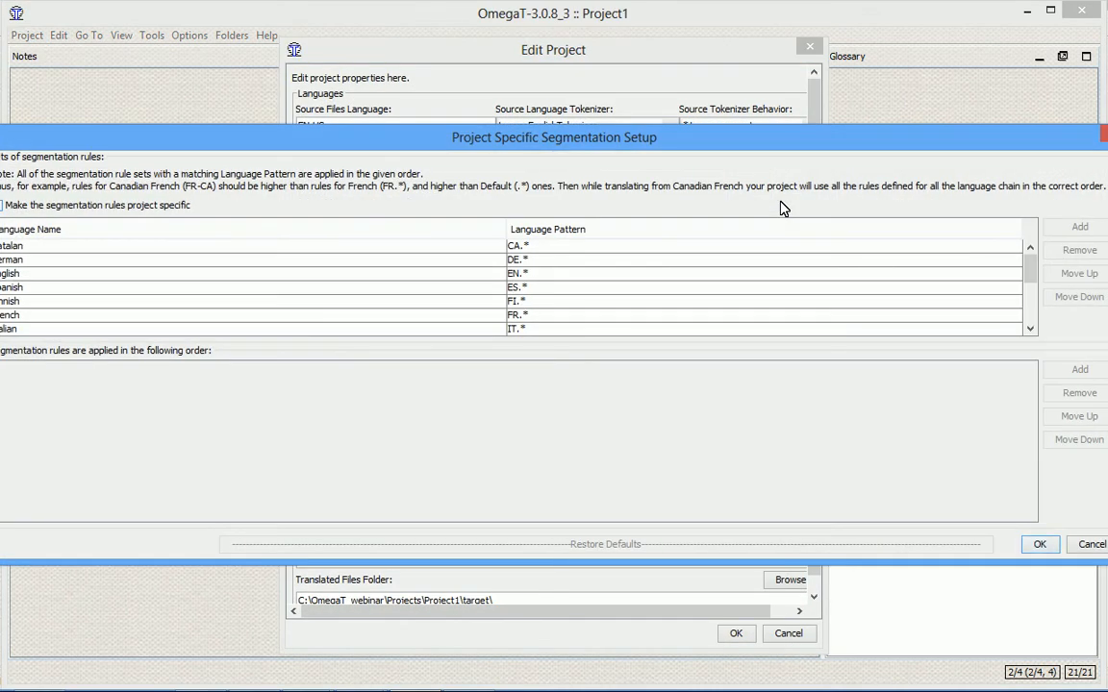
pyautogui.press('Escape')
pyautogui.click(777, 218)
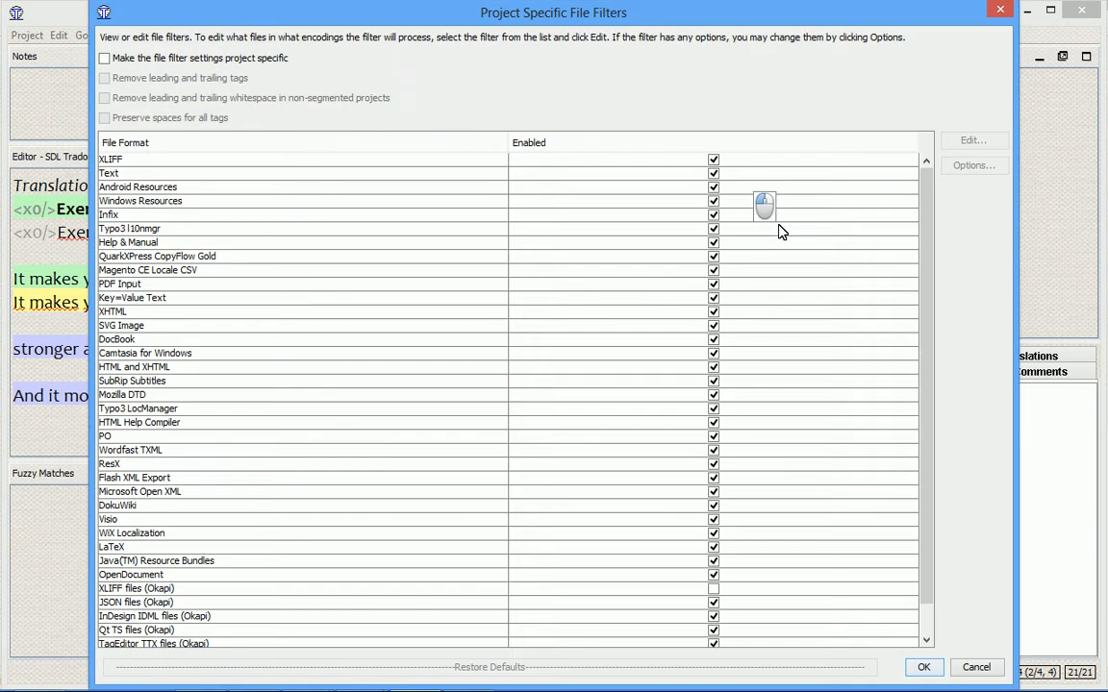
pyautogui.press('Escape')
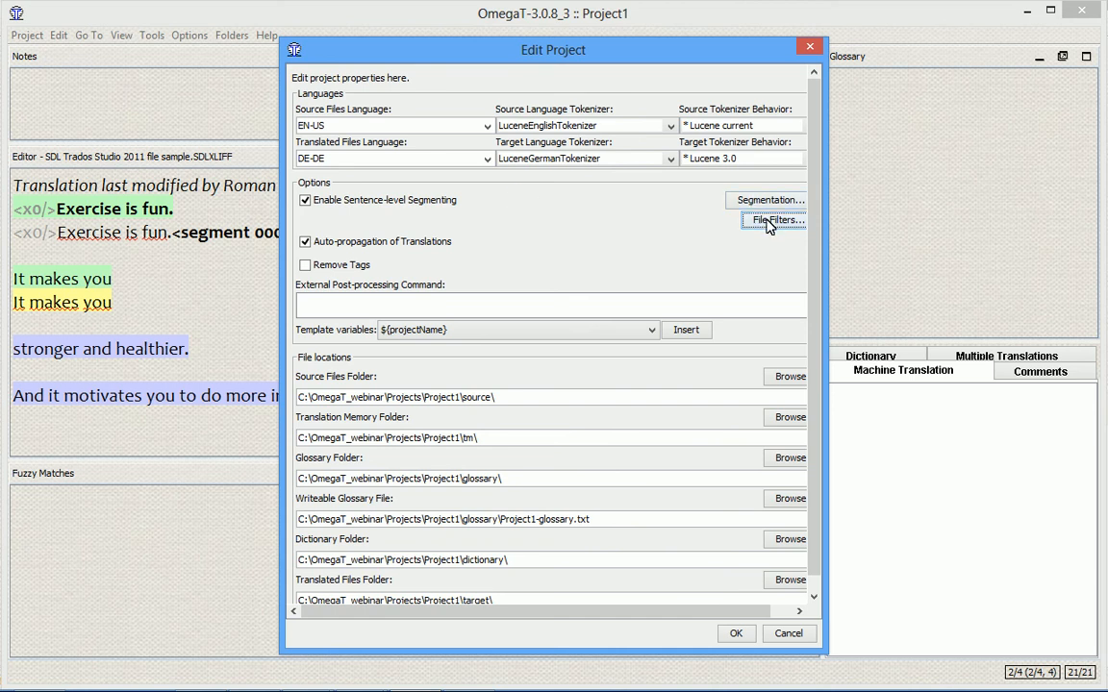
pyautogui.press('Escape')
# Review the English rules in the global segmentation setup down to the "It makes you" break rule, beside the editor
pyautogui.click(193, 35)
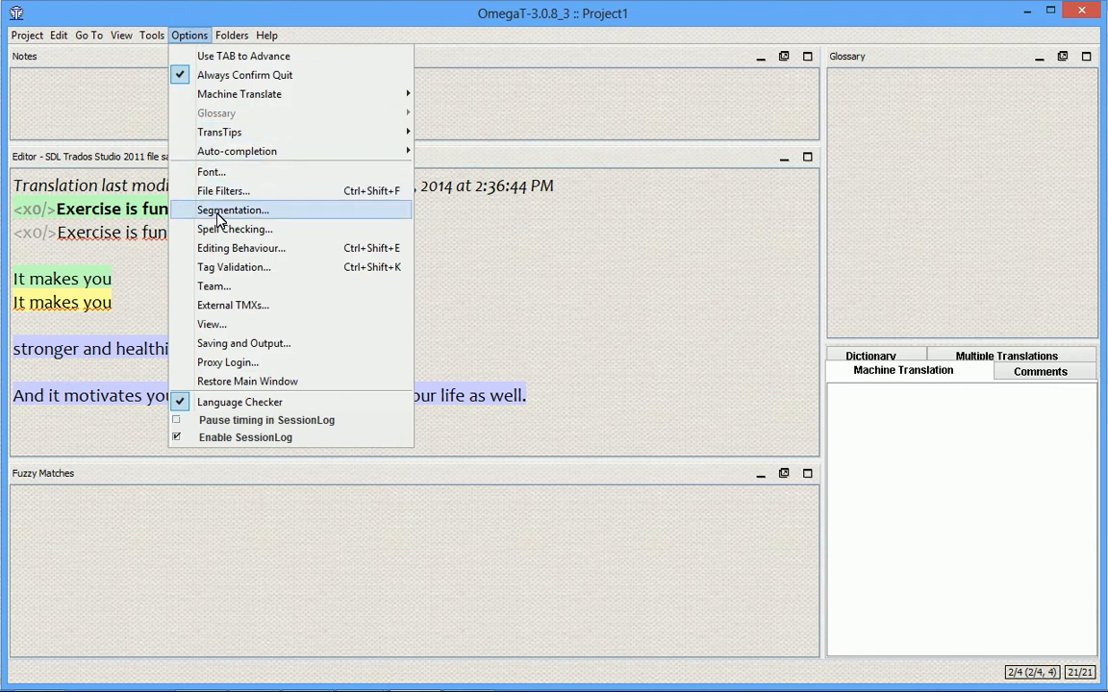
pyautogui.press('Escape')
pyautogui.press('Escape')
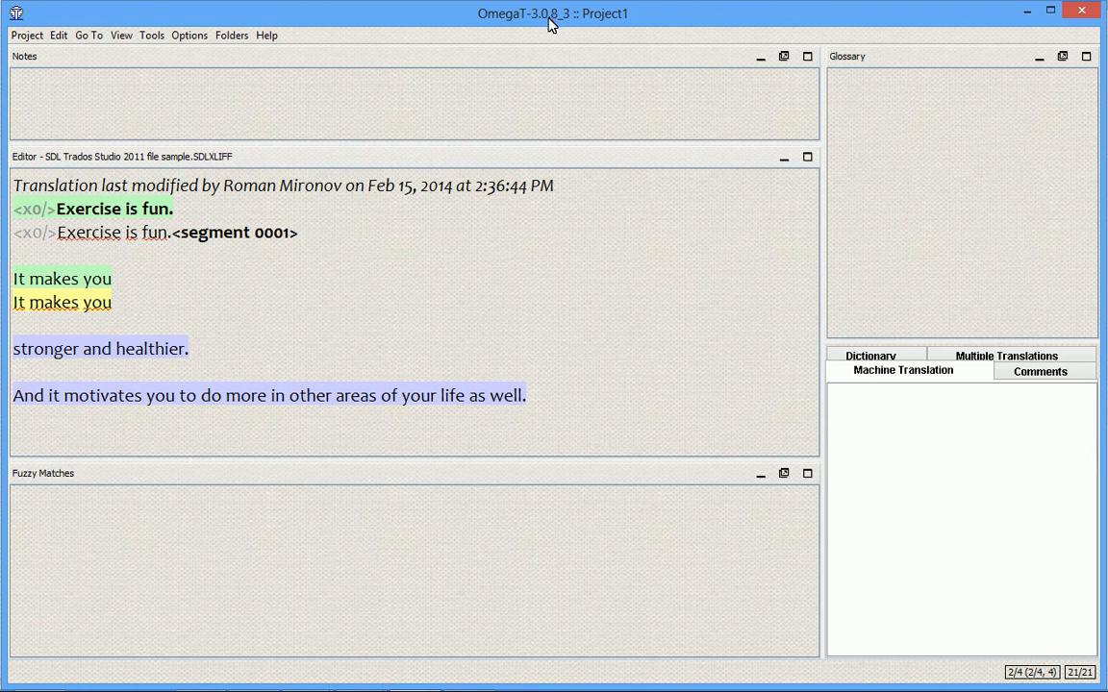
pyautogui.click(189, 35)
pyautogui.click(241, 207)
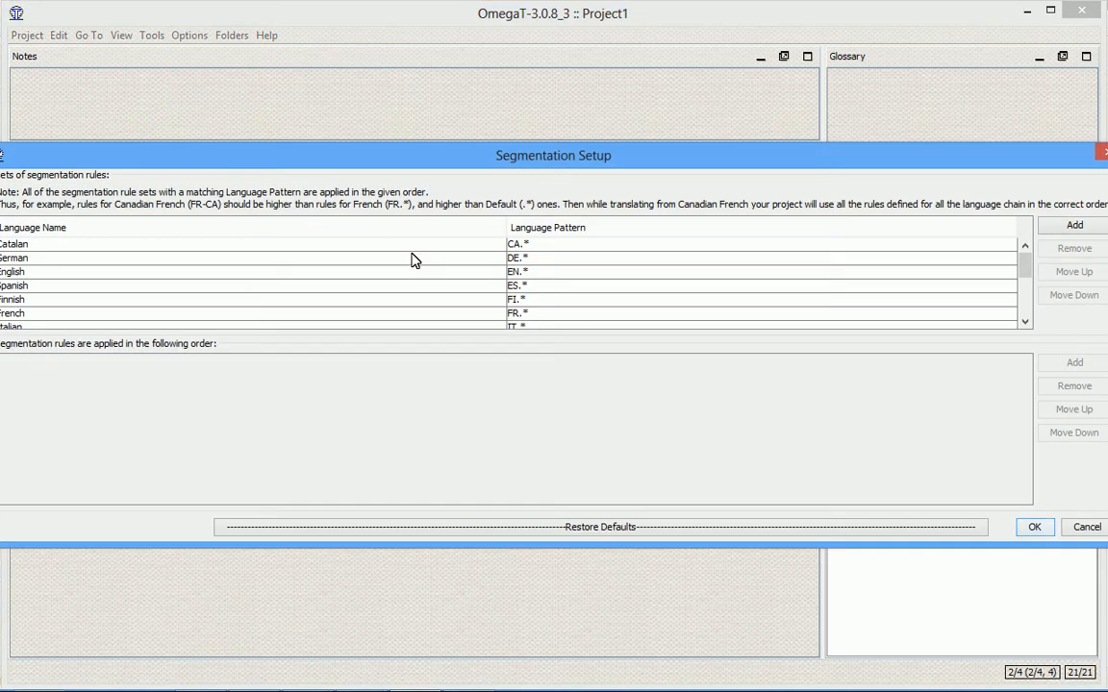
pyautogui.press('super+Right')
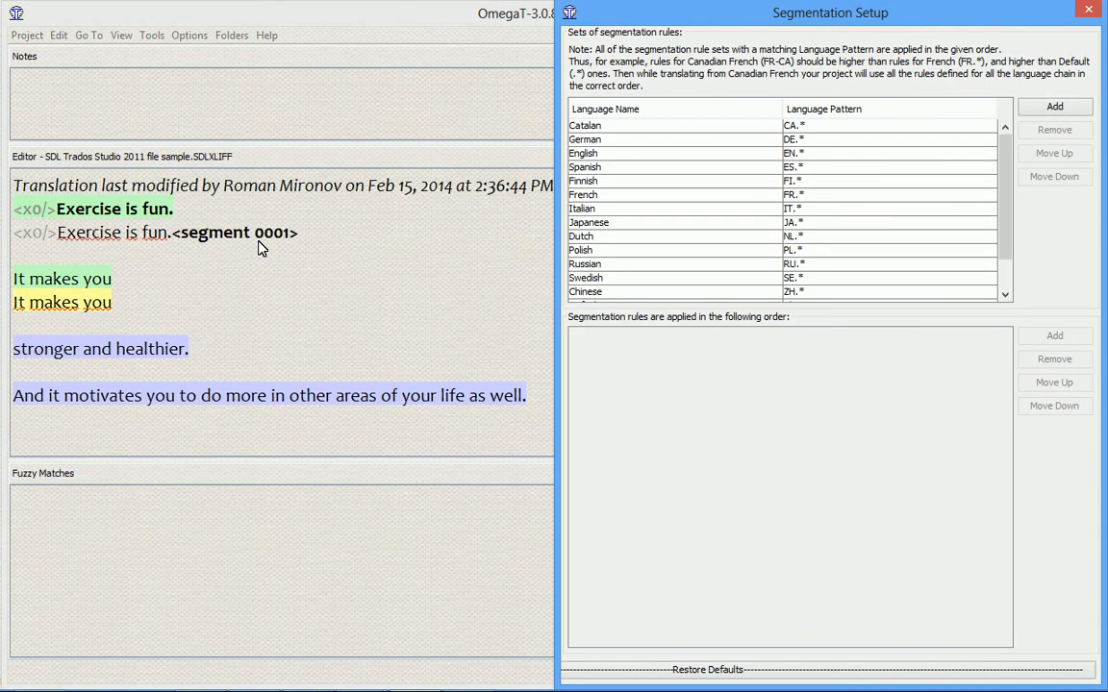
pyautogui.click(695, 154)
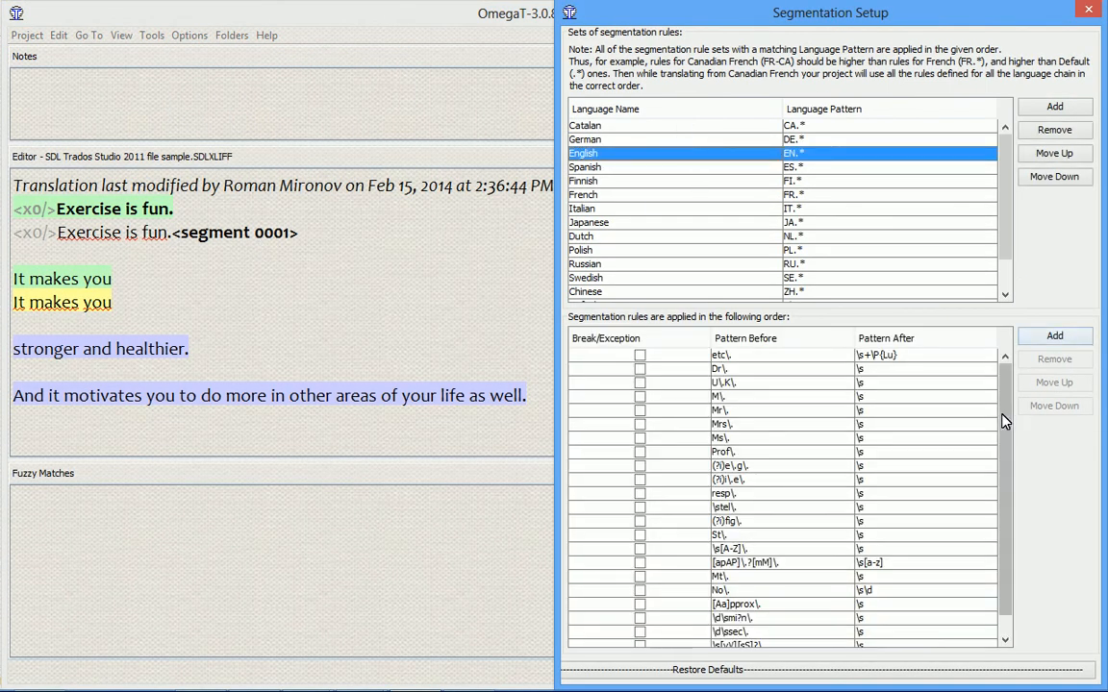
pyautogui.scroll(-10, 716, 626)
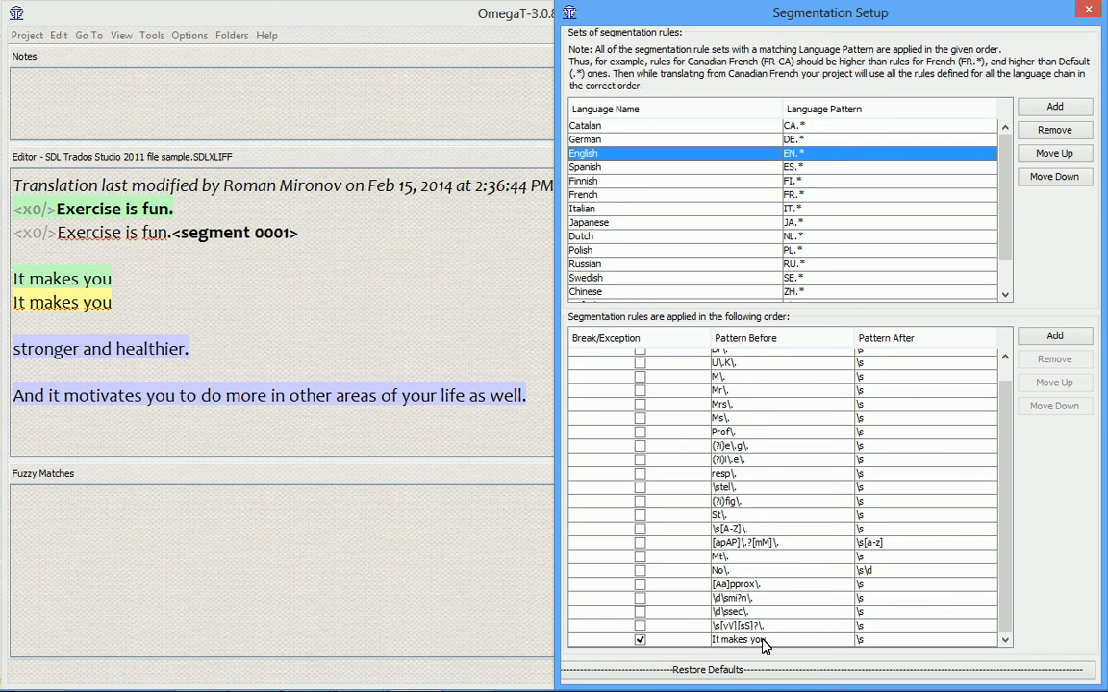
pyautogui.click(113, 309)
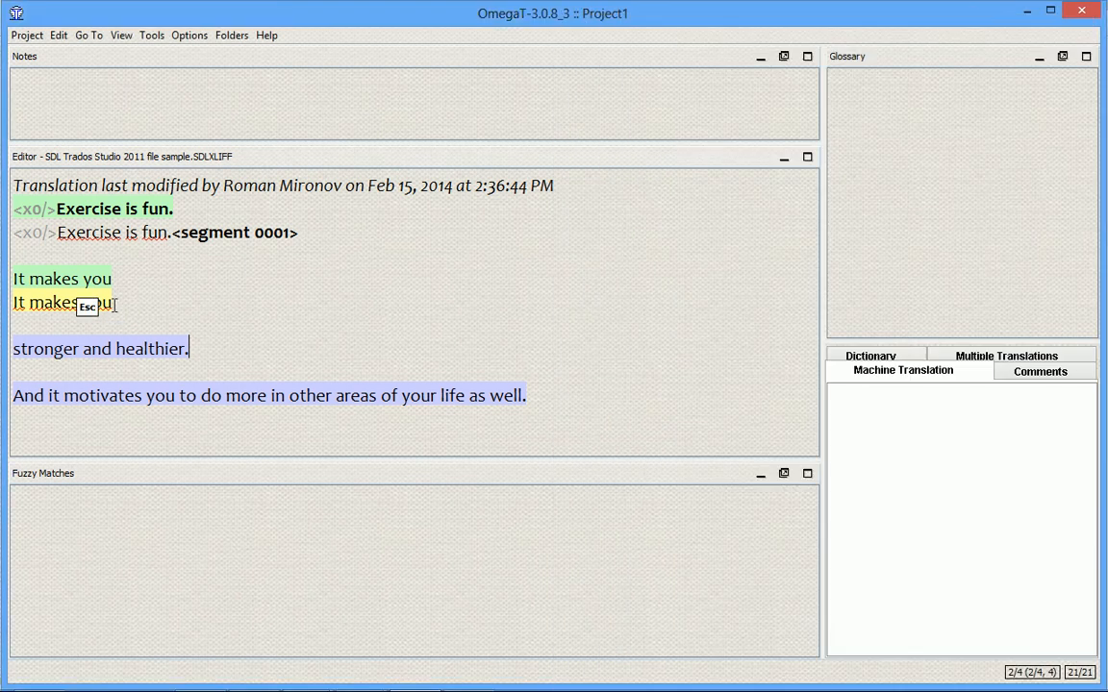
# Review the global file filter settings, check Project1's omegat folder in Total Commander and return to OmegaT 3.0.8_3
pyautogui.click(189, 36)
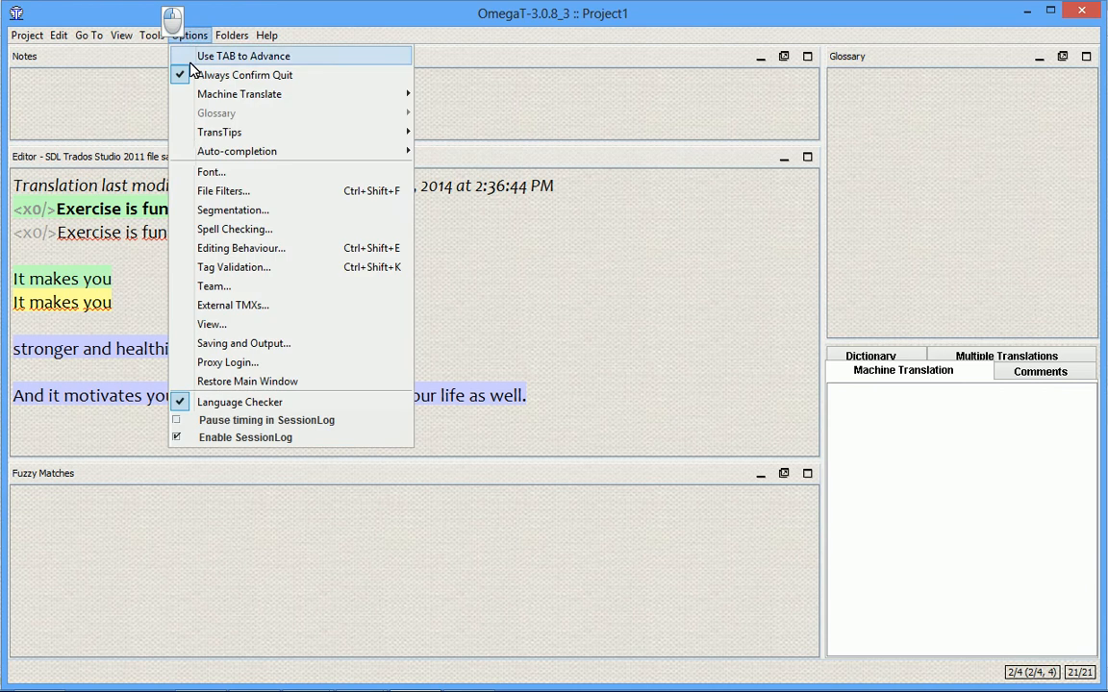
pyautogui.click(219, 192)
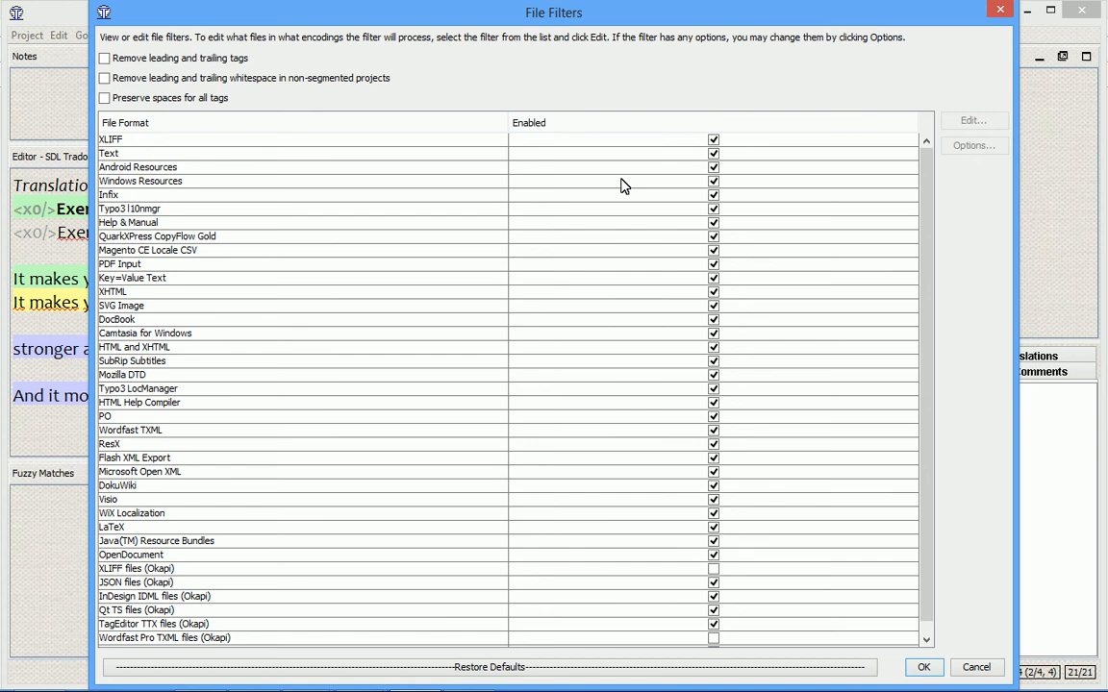
pyautogui.hotkey('alt', 'Tab')
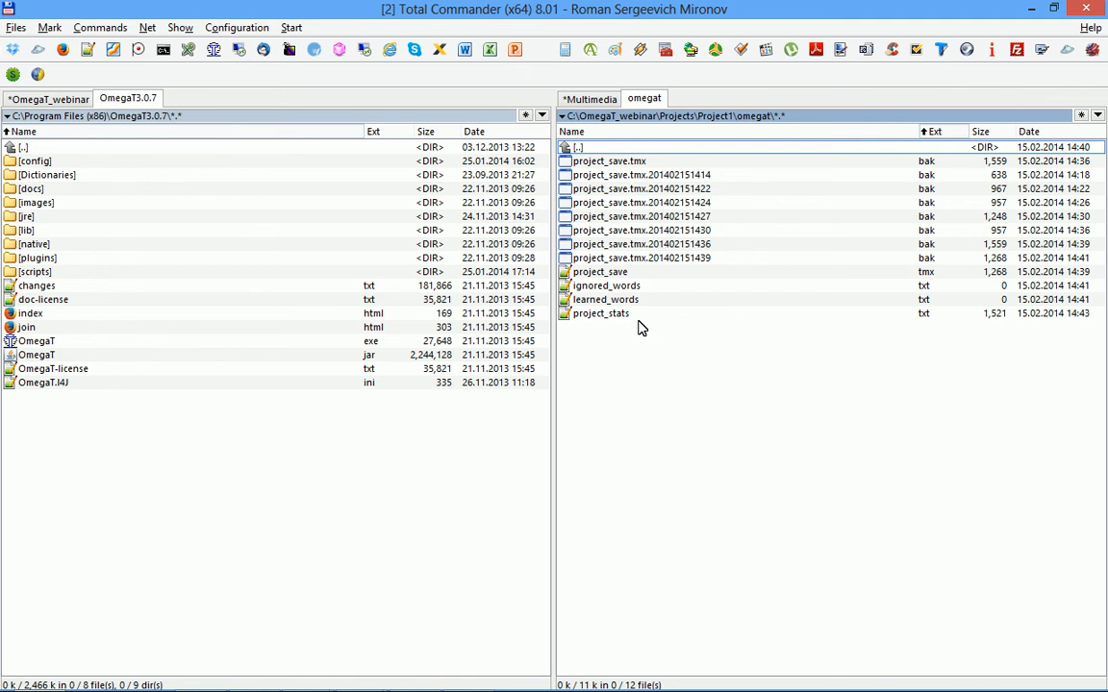
pyautogui.hotkey('alt', 'Tab')
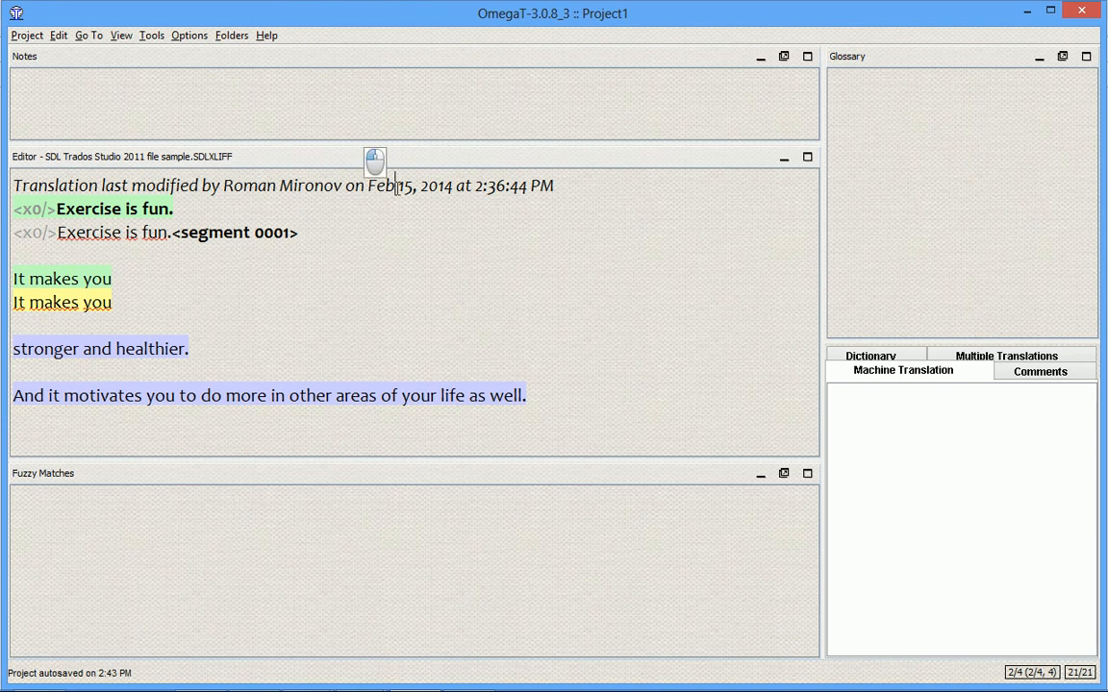
# Make the segmentation rules project specific in Project1's properties and reload the project
pyautogui.click(25, 35)
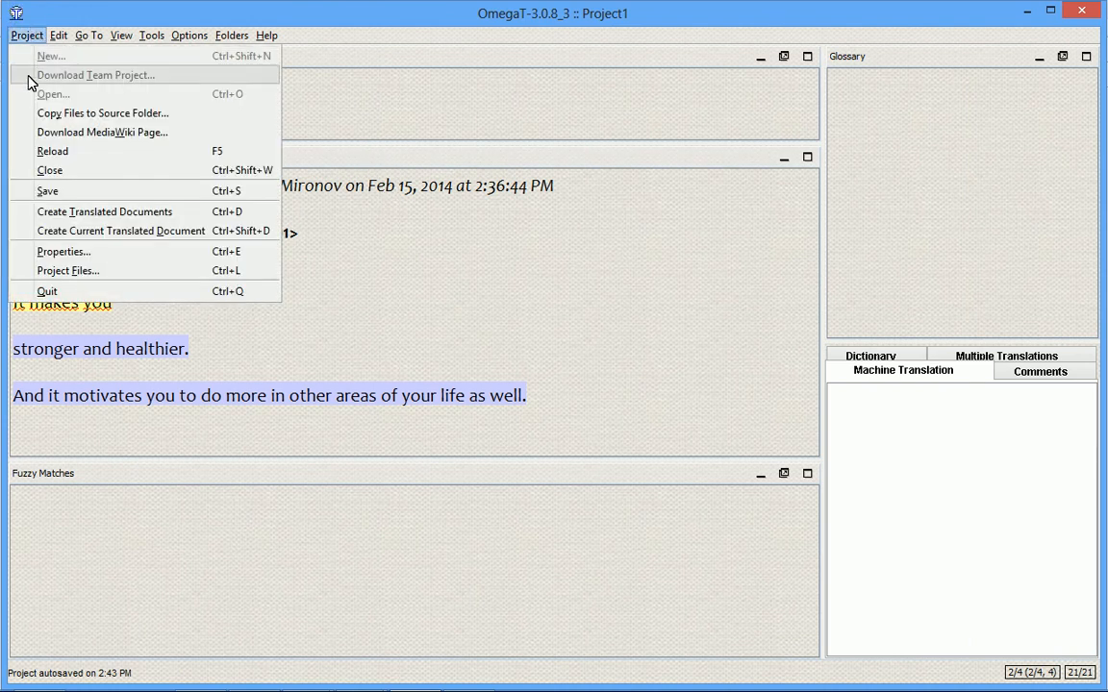
pyautogui.click(79, 252)
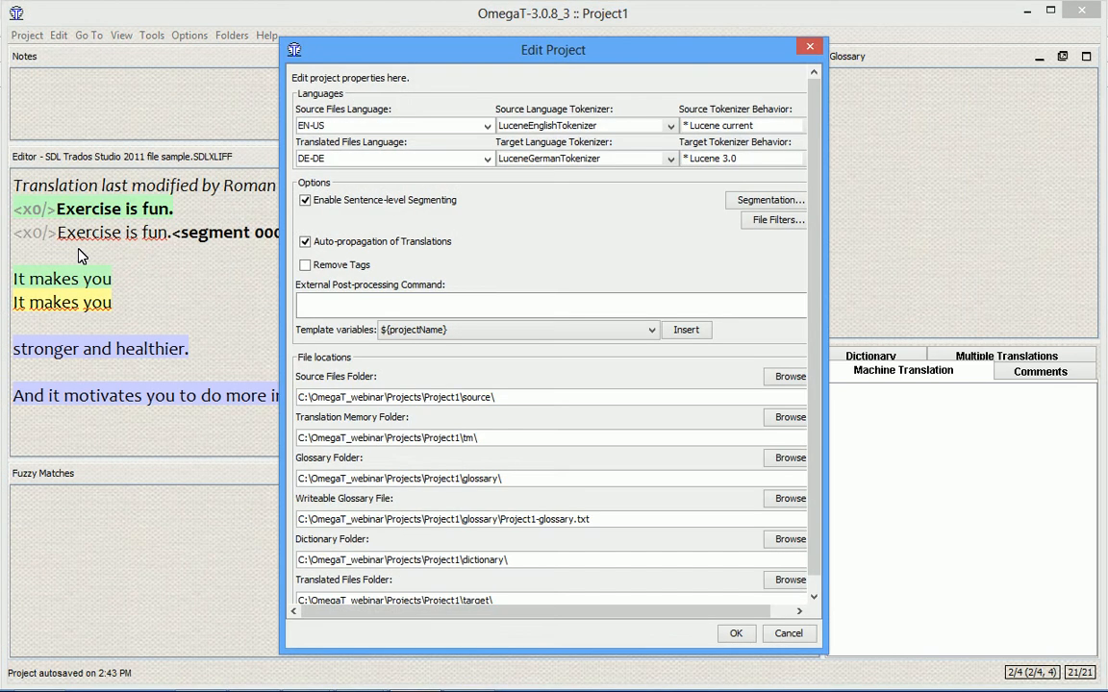
pyautogui.click(770, 200)
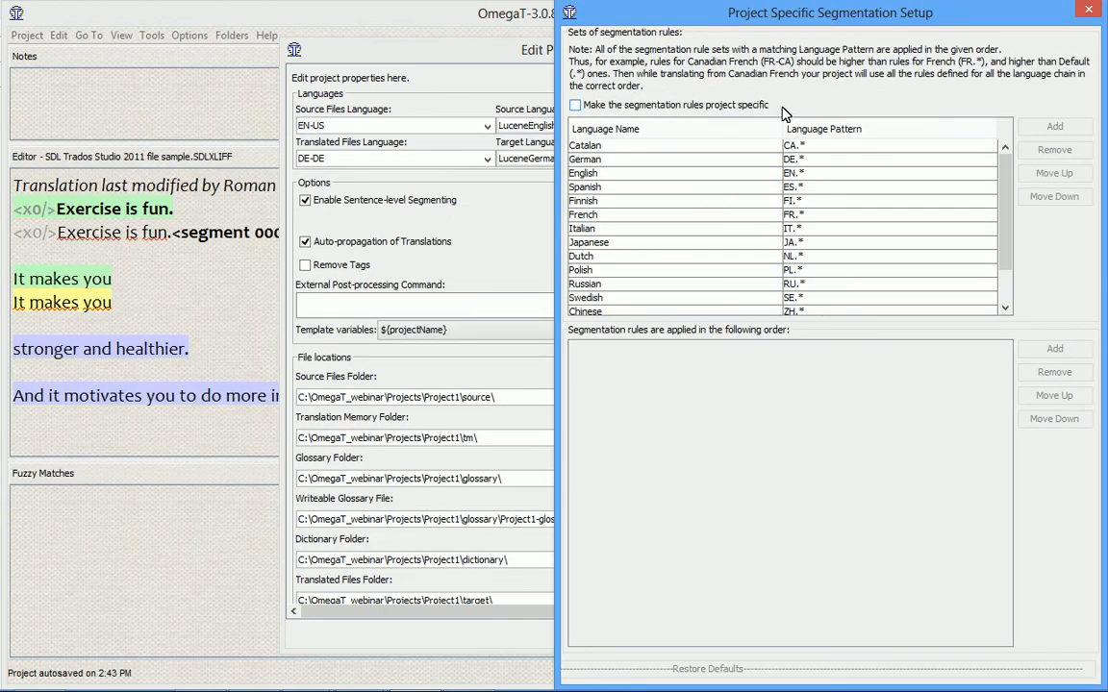
pyautogui.click(576, 105)
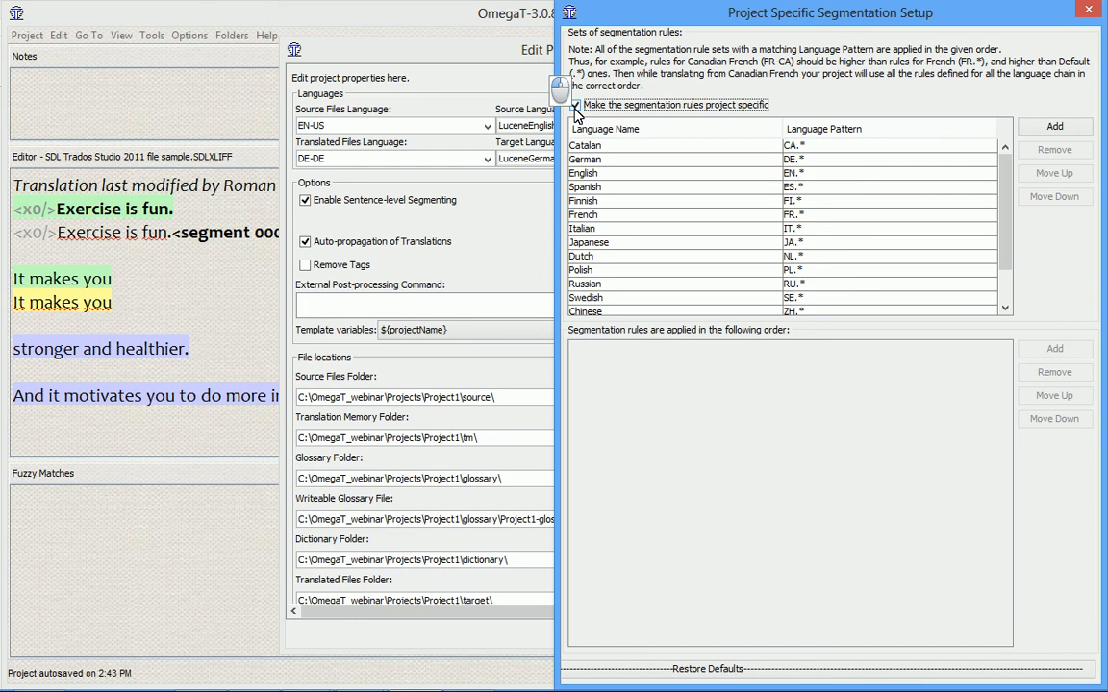
pyautogui.hotkey('alt', 'o')
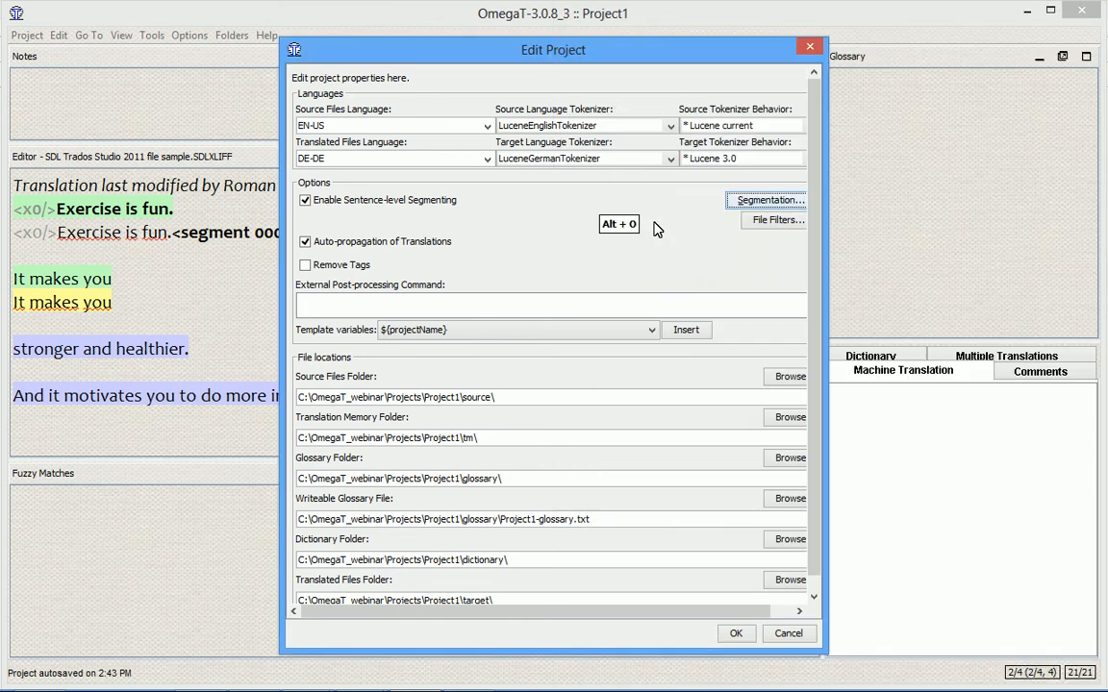
pyautogui.hotkey('alt', 'o')
pyautogui.press('Return')
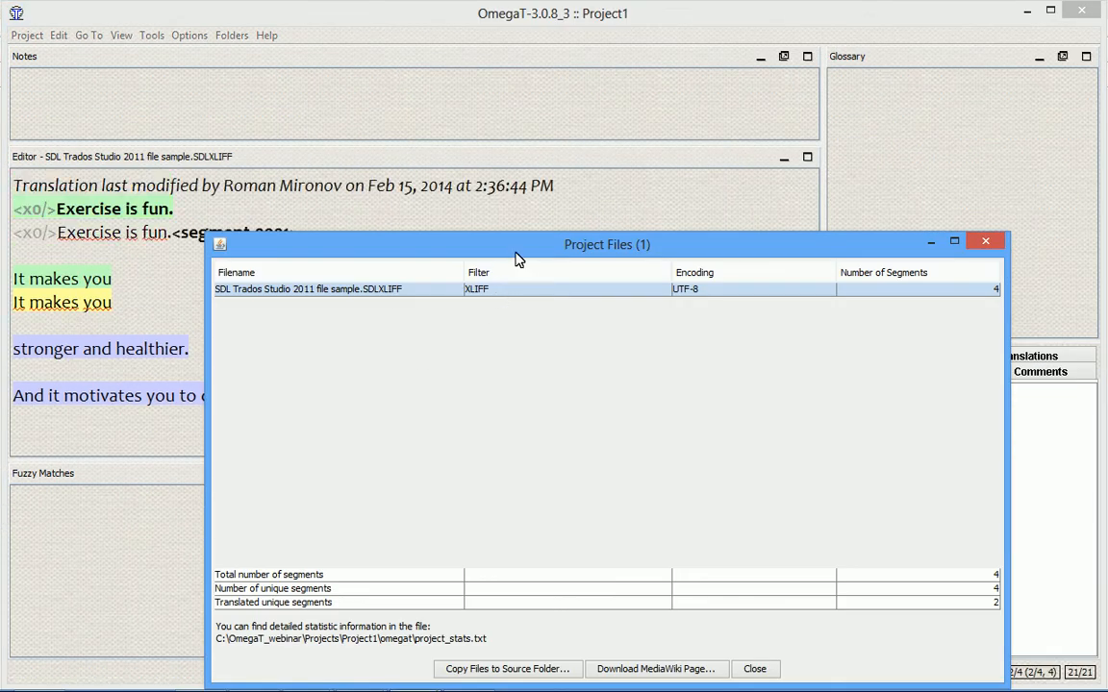
# Switch to Total Commander and look for segmentation.conf in Project1's omegat folder
pyautogui.hotkey('alt', 'Tab')
pyautogui.hotkey('alt', 'Tab')
pyautogui.hotkey('alt', 'Tab')
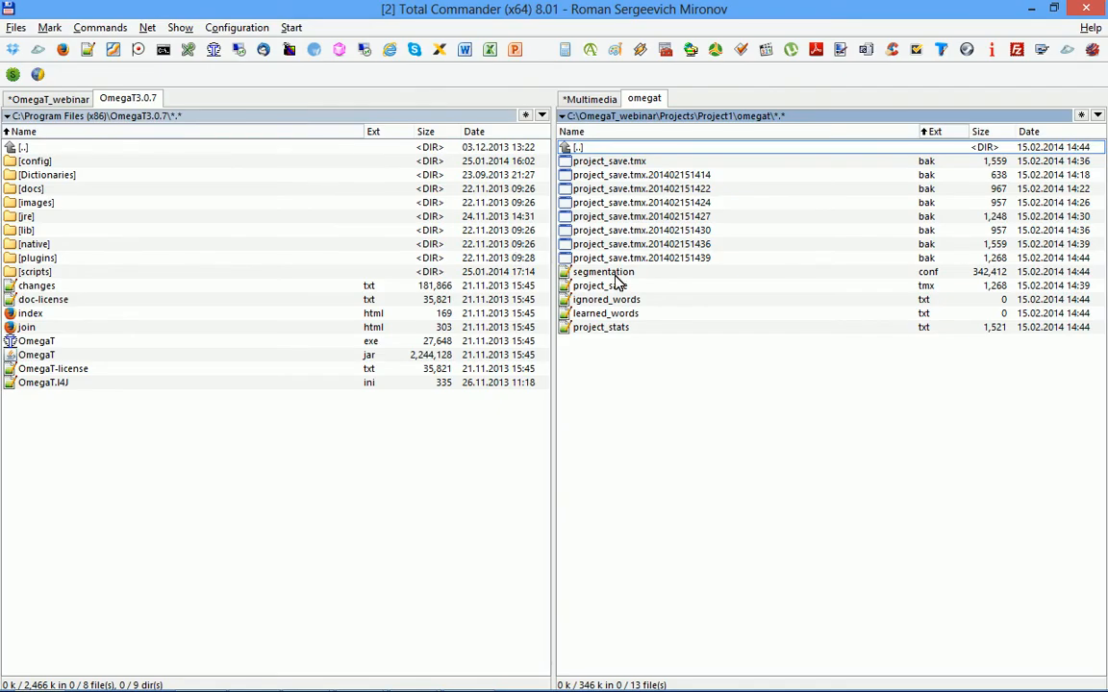
pyautogui.click(624, 272)
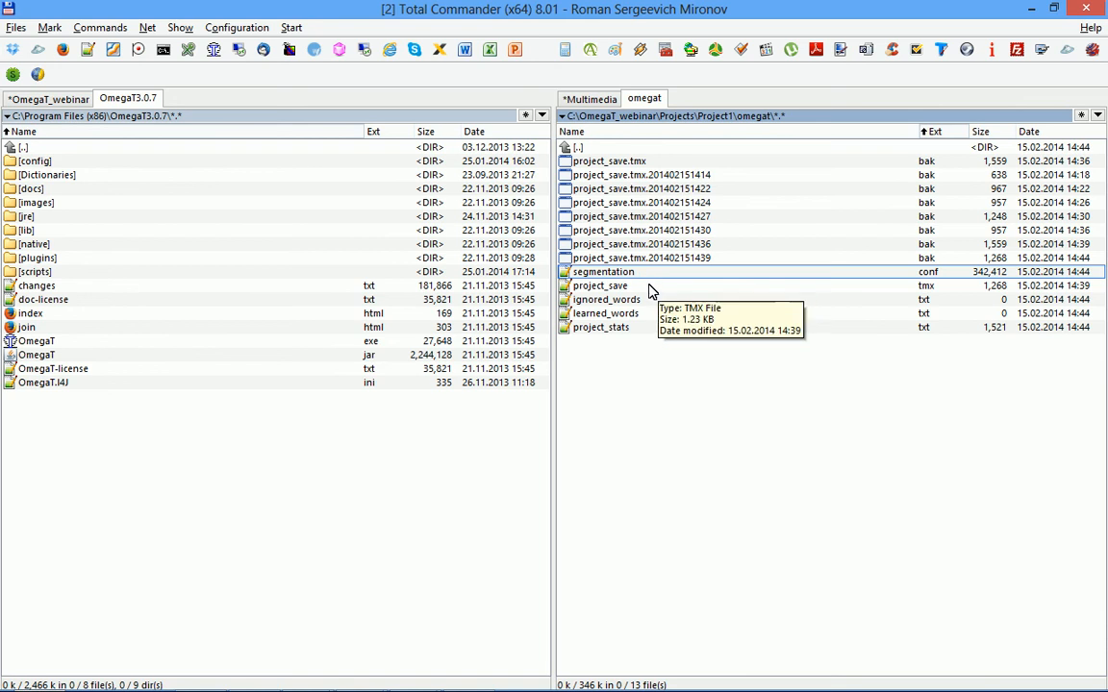
# Go back to OmegaT's config folder beside Project1's omegat folder and compare the two segmentation.conf files
pyautogui.hotkey('alt', 'Tab')
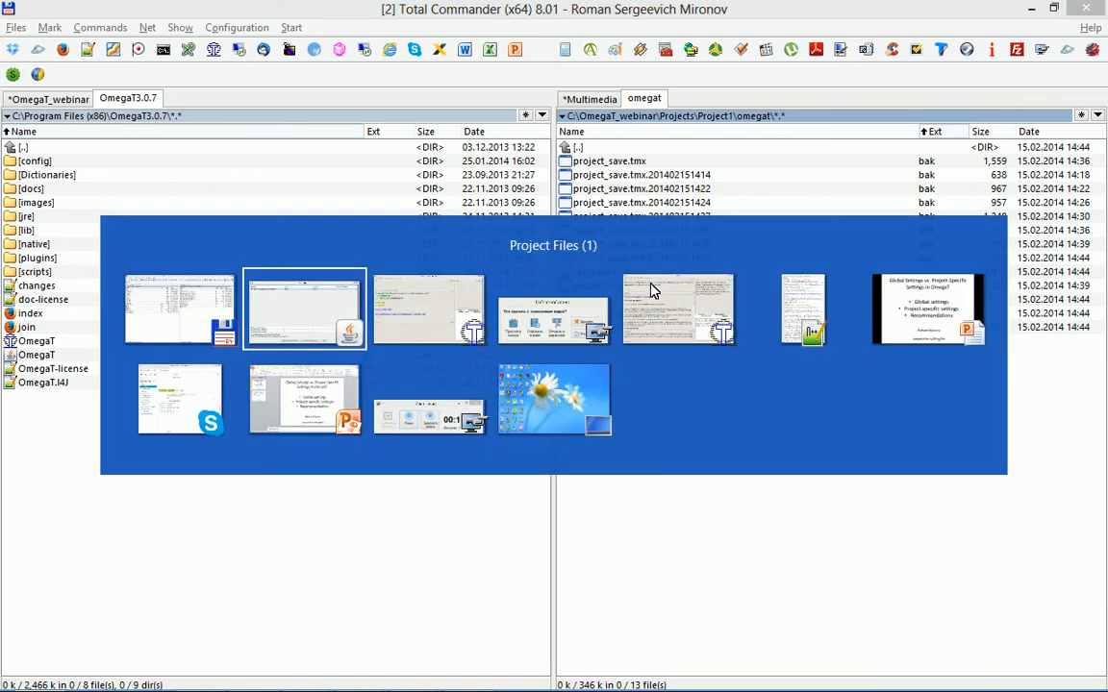
pyautogui.hotkey('alt', 'Tab')
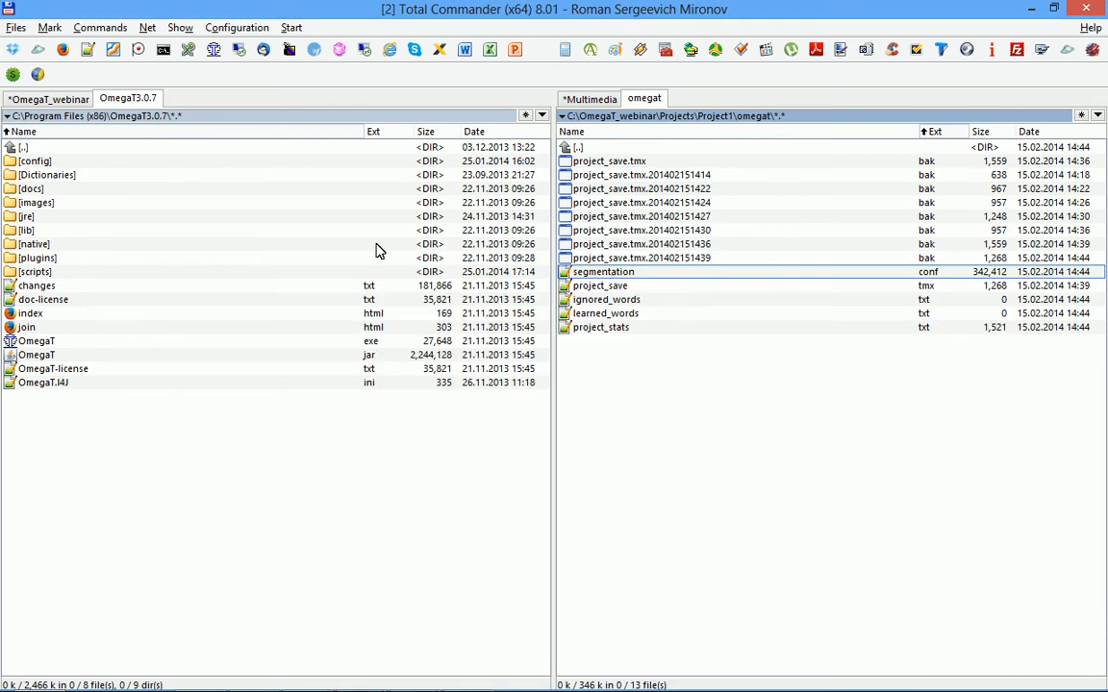
pyautogui.click(252, 247)
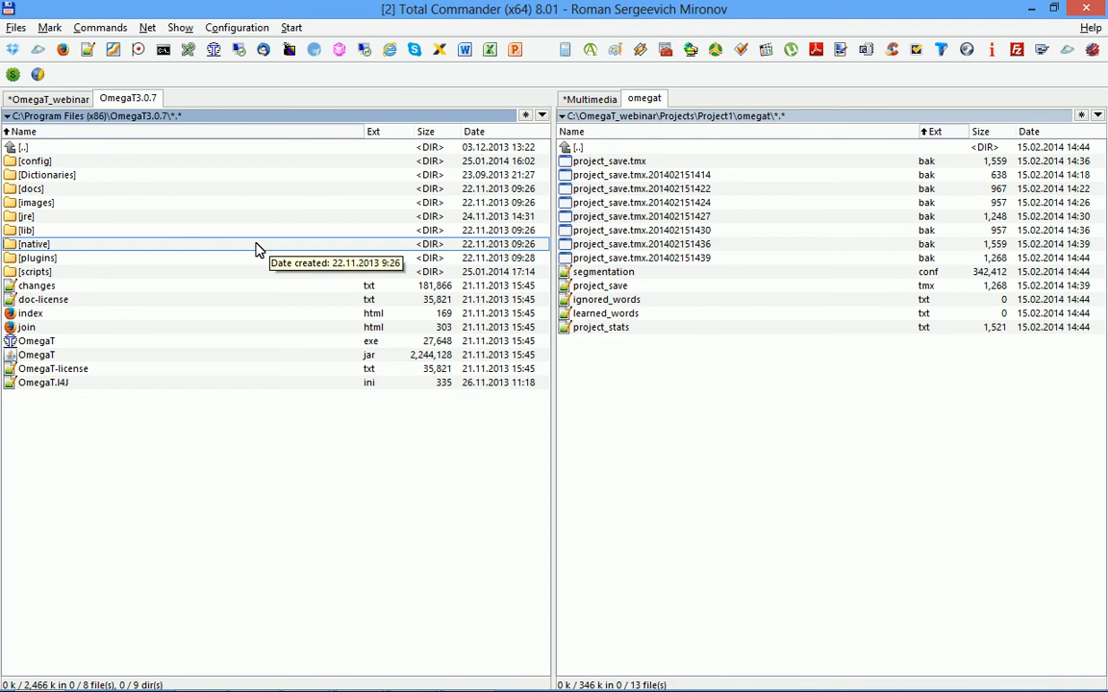
pyautogui.hotkey('alt', 'Left')
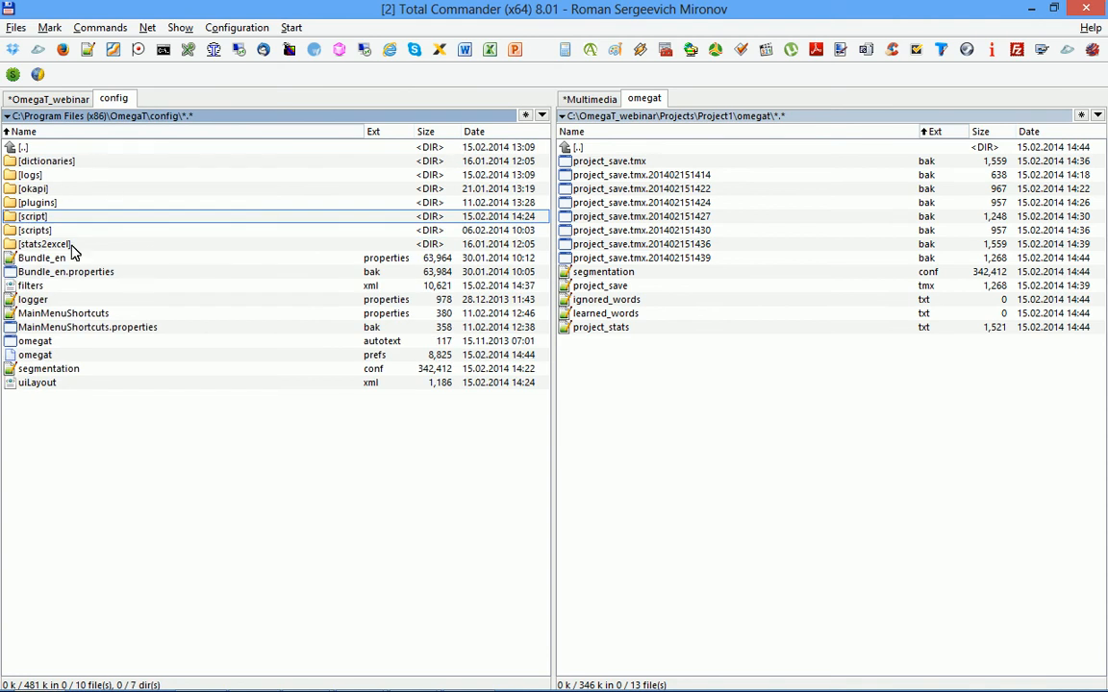
pyautogui.click(83, 374)
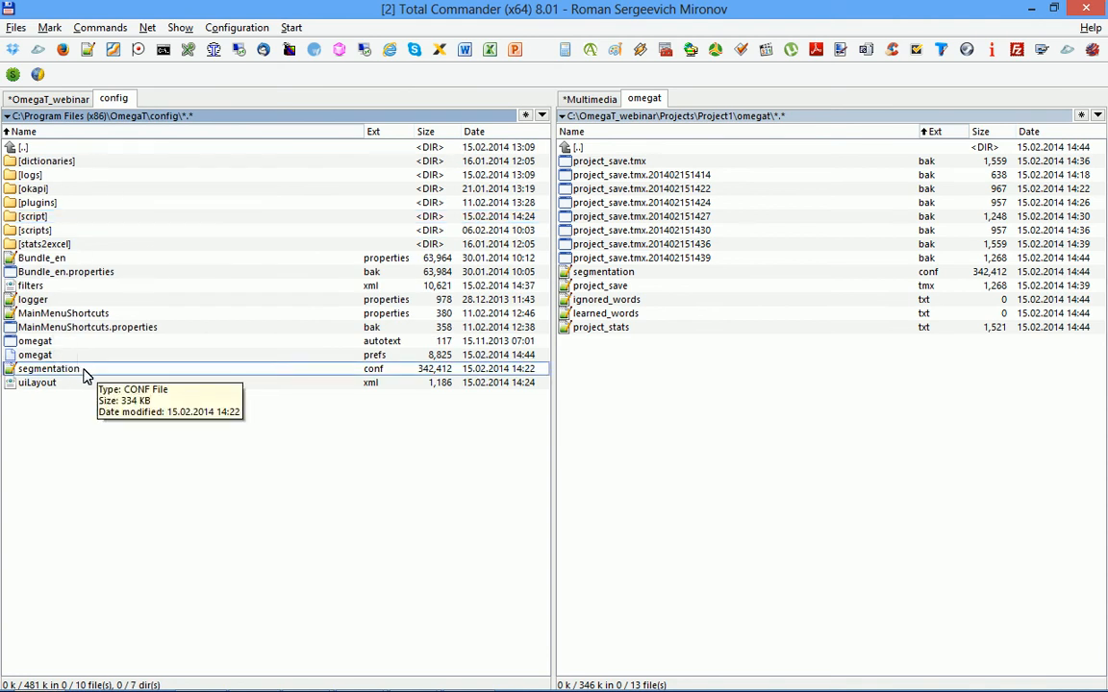
pyautogui.click(904, 272)
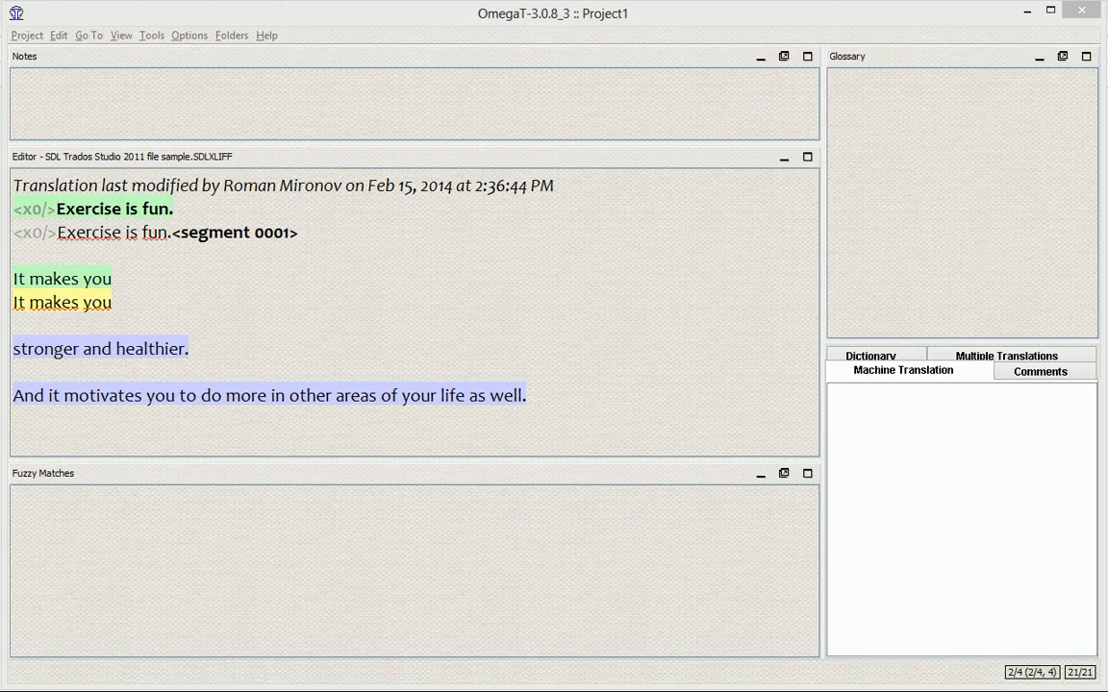
# Return to OmegaT 3.0.8_3, make Project1's file filter settings project specific and reload the project
pyautogui.click(222, 210)
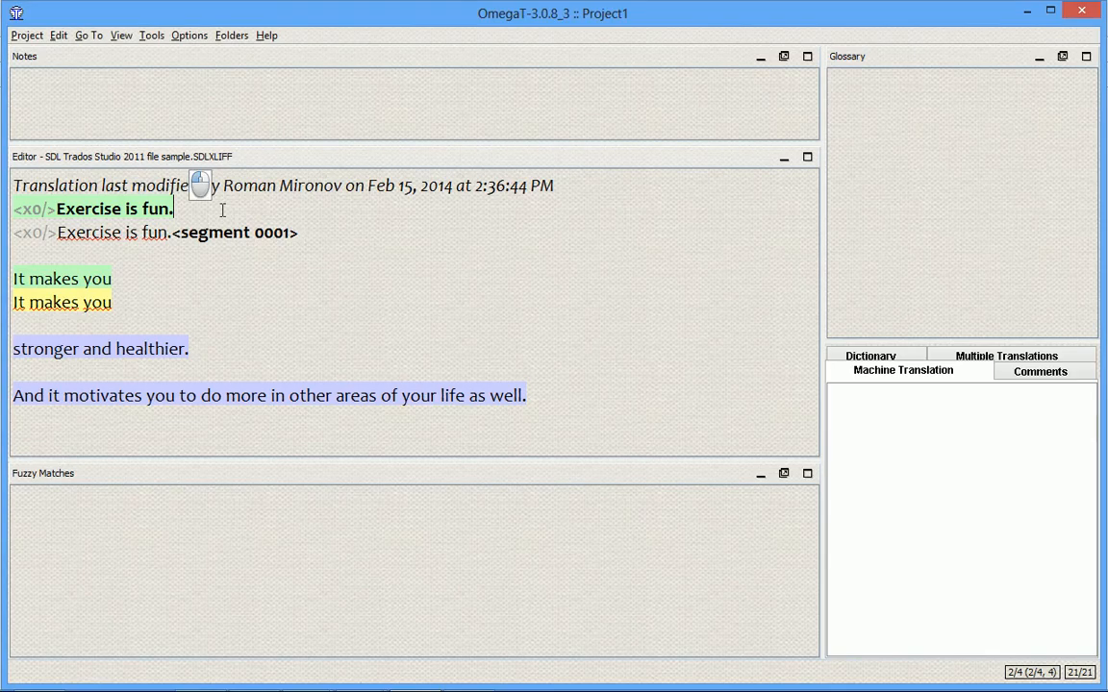
pyautogui.click(35, 37)
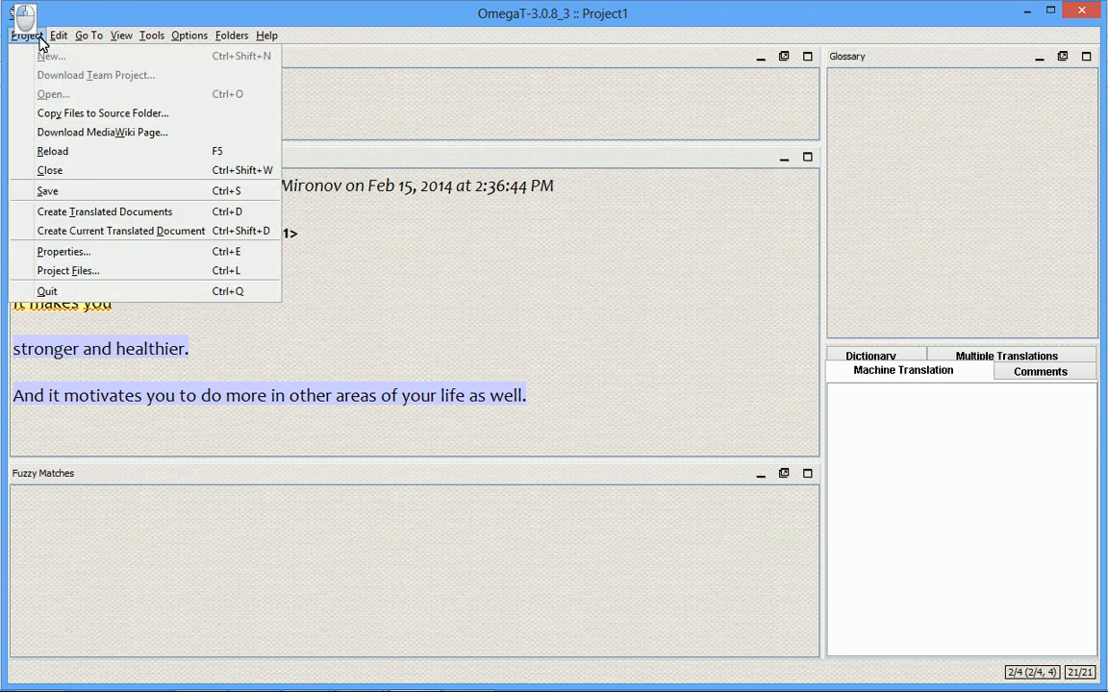
pyautogui.click(38, 251)
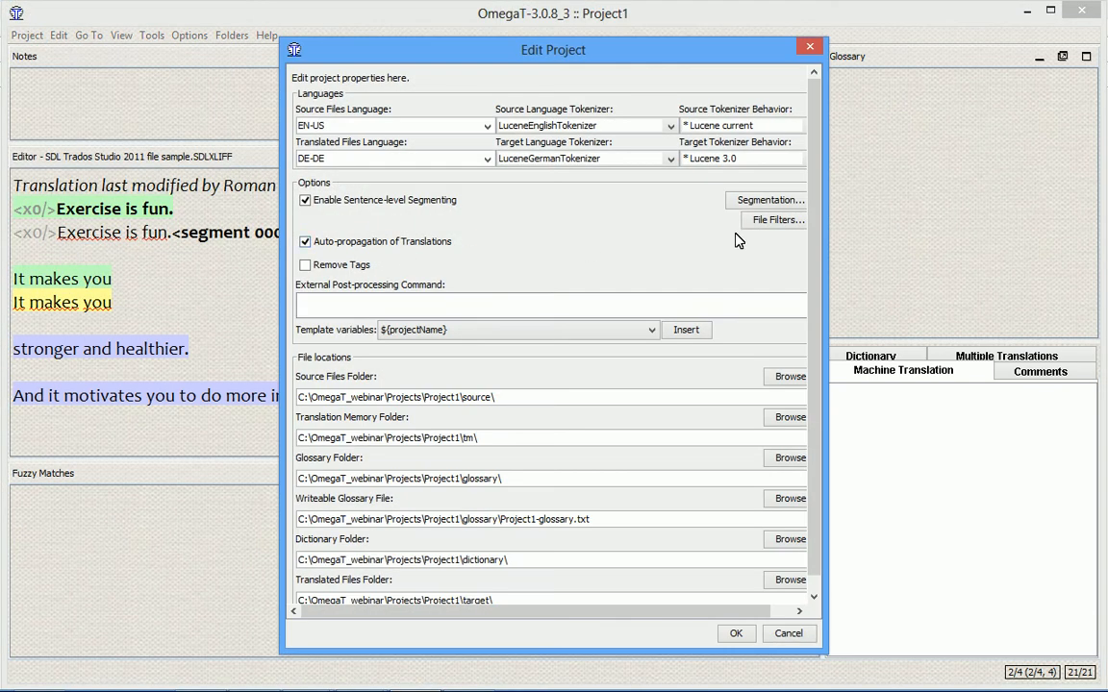
pyautogui.click(760, 220)
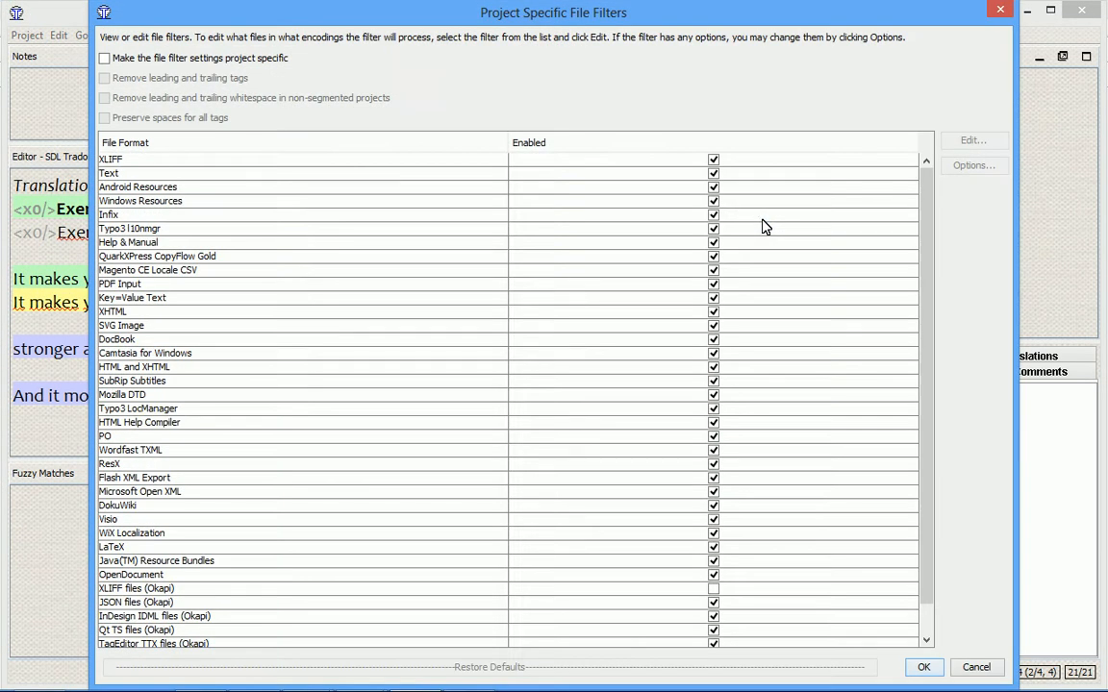
pyautogui.click(172, 59)
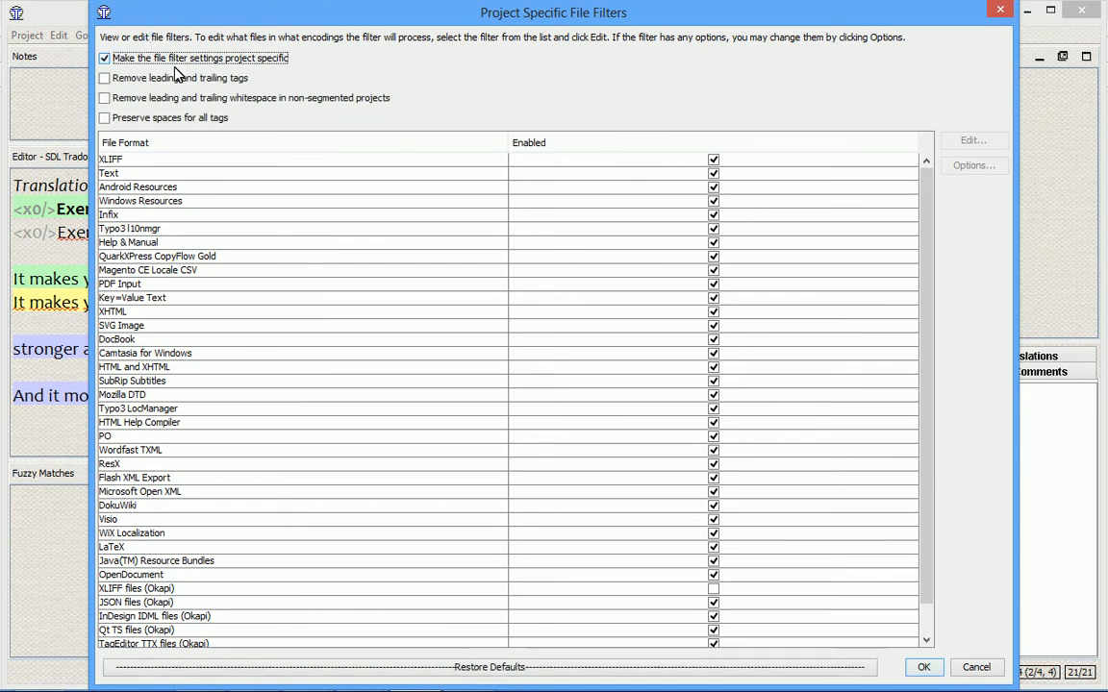
pyautogui.hotkey('alt', 'o')
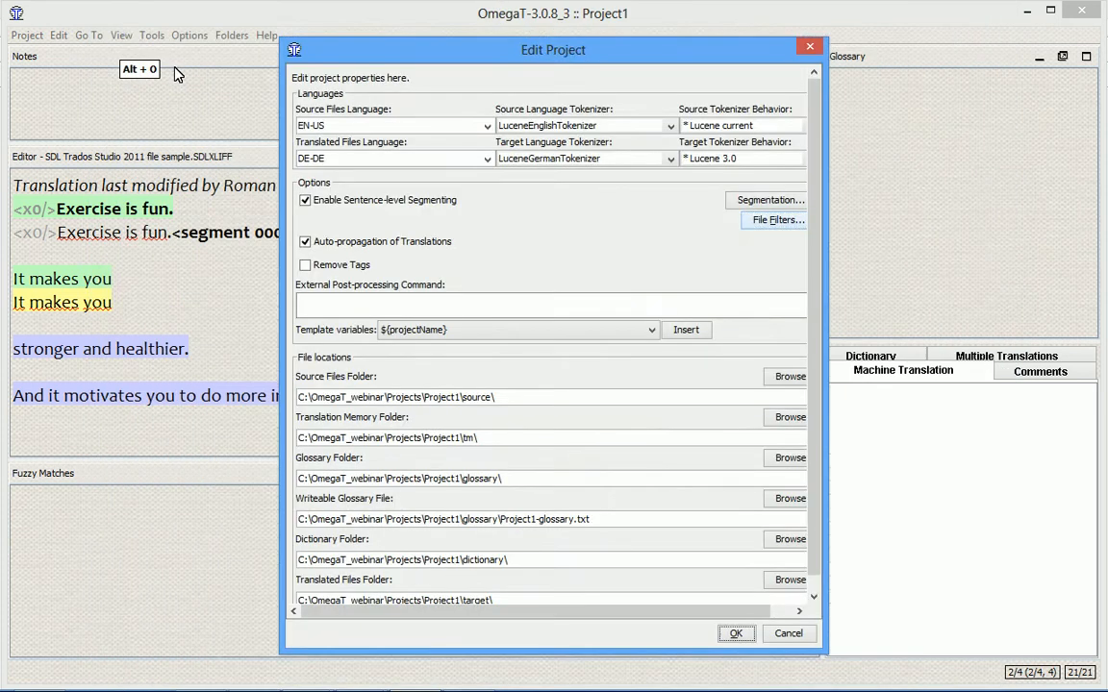
pyautogui.hotkey('alt', 'o')
pyautogui.press('Return')
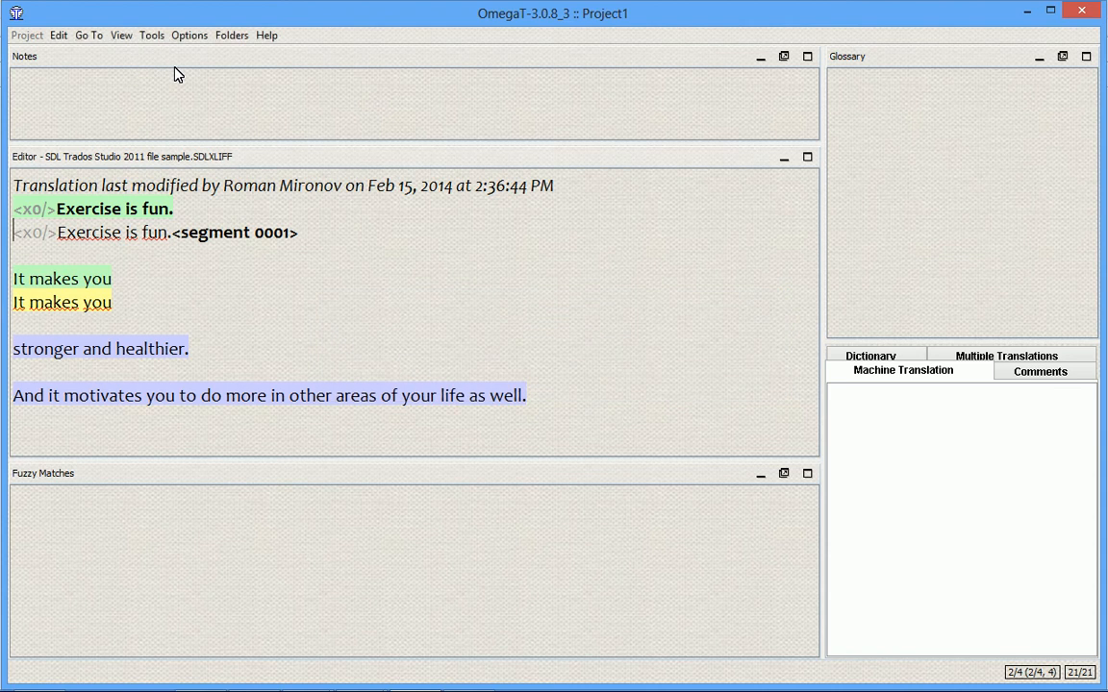
# Switch to Total Commander and look for filters.xml in Project1's omegat folder
pyautogui.hotkey('alt', 'Tab')
pyautogui.hotkey('alt', 'Tab')
pyautogui.hotkey('alt', 'Tab')
pyautogui.hotkey('alt', 'Tab')
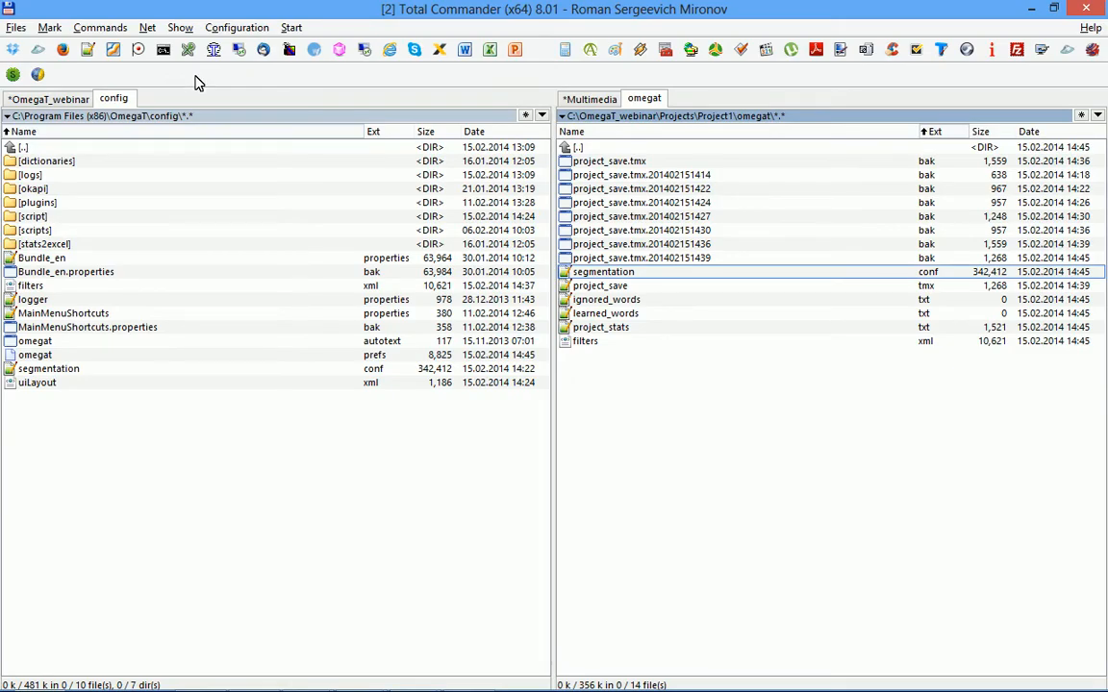
pyautogui.click(612, 342)
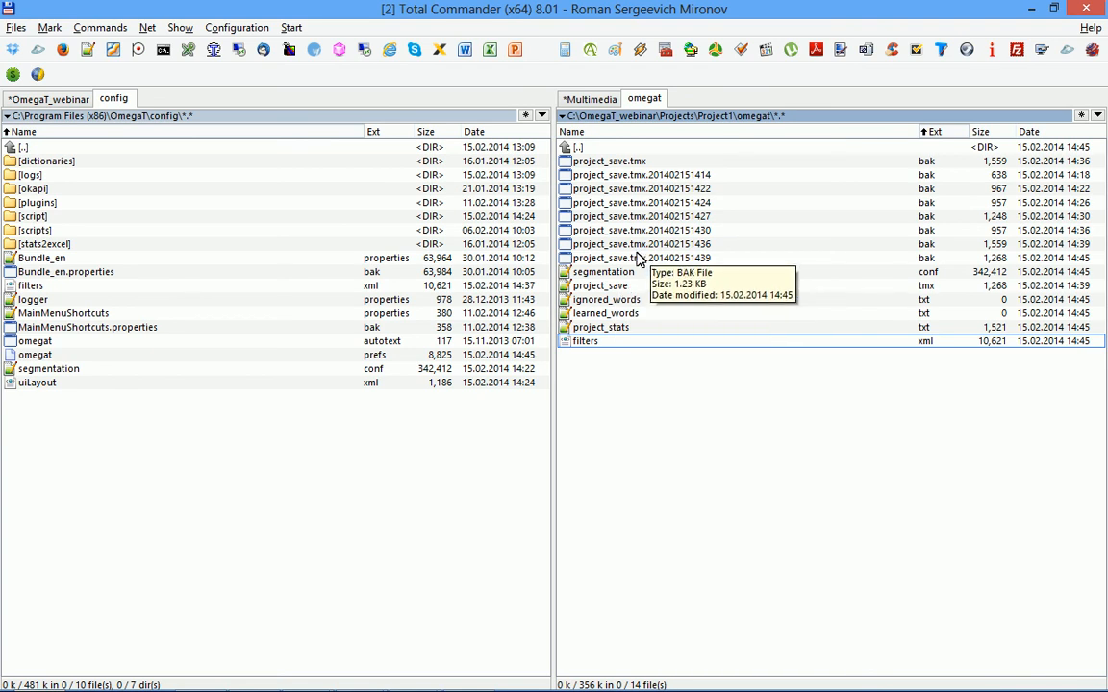
# Return to OmegaT 3.0.8_3 and examine the "Exercise is fun." and "It makes you" segments in the editor
pyautogui.hotkey('alt', 'Tab')
pyautogui.click(158, 209)
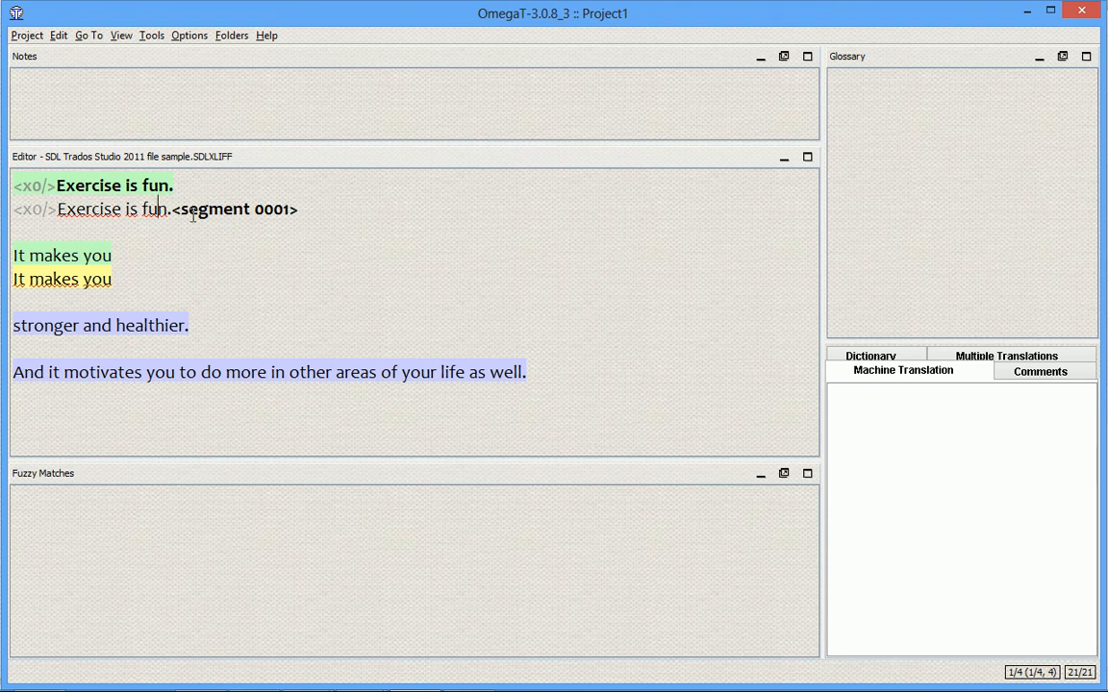
pyautogui.moveTo(172, 208); pyautogui.dragTo(12, 213)
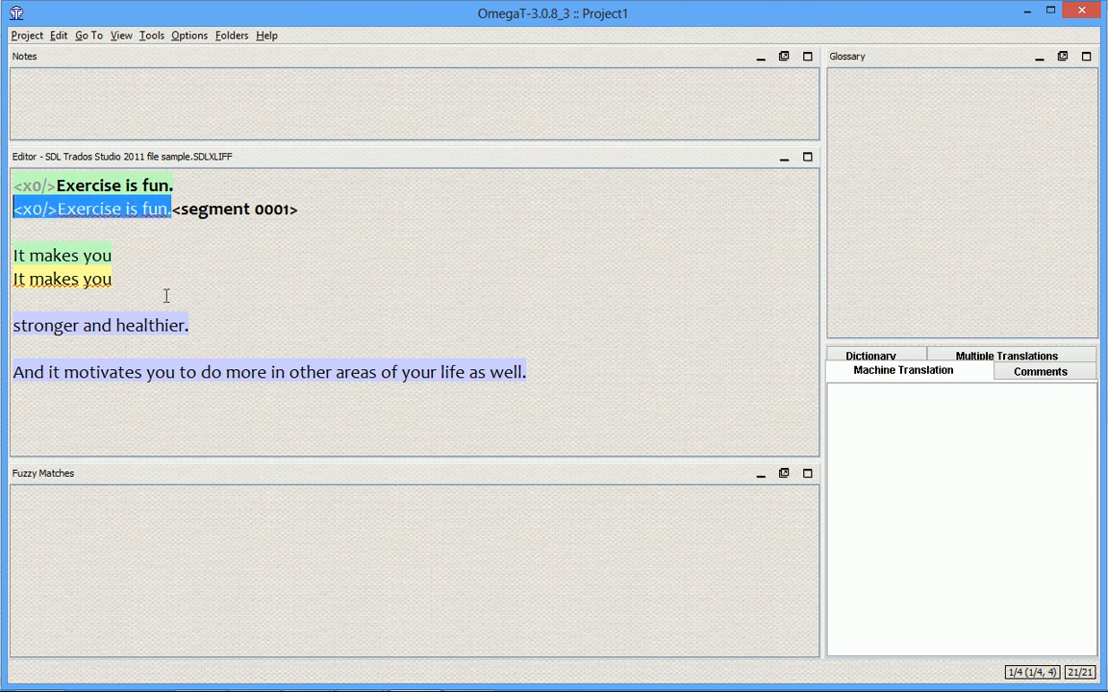
pyautogui.moveTo(111, 279); pyautogui.dragTo(3, 231)
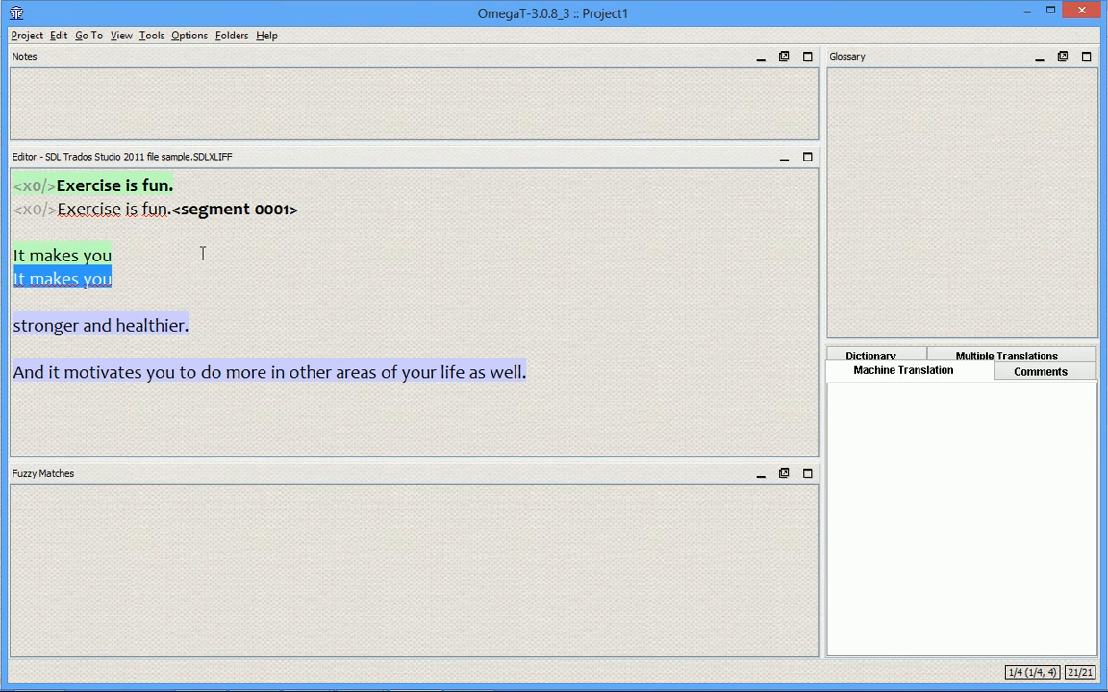
# Close Project1, switch to OmegaT 3.0.7, open Project1 there and dismiss its list of project files
pyautogui.hotkey('ctrl', 'shift', 'w')
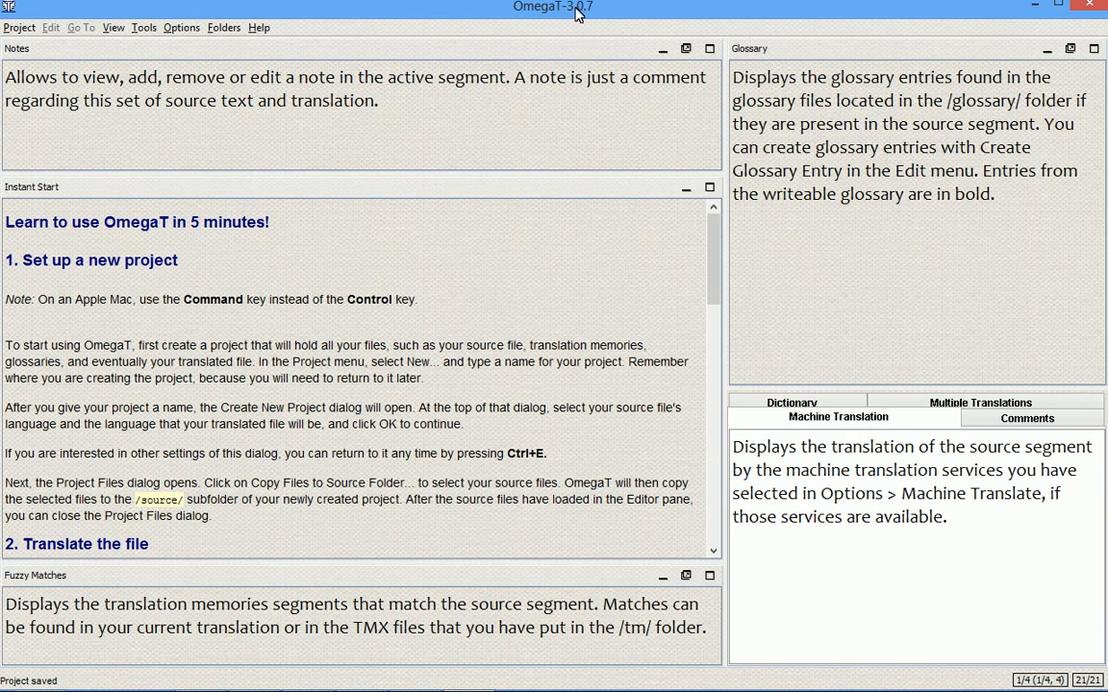
pyautogui.click(580, 269)
pyautogui.hotkey('ctrl', 'o')
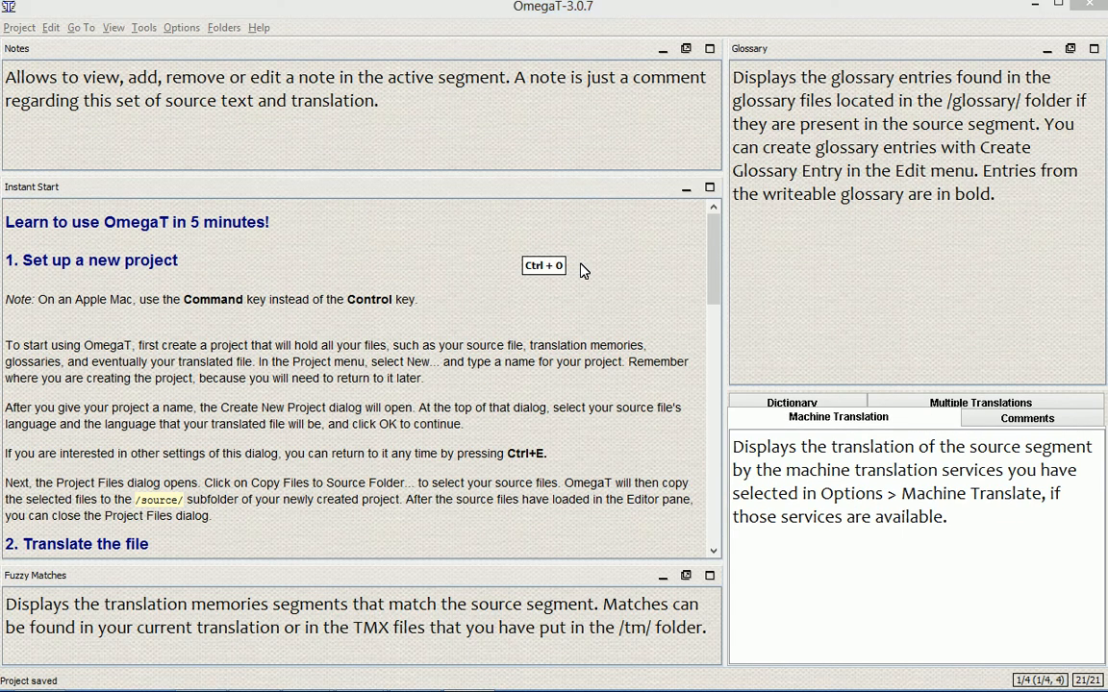
pyautogui.doubleClick(431, 230)
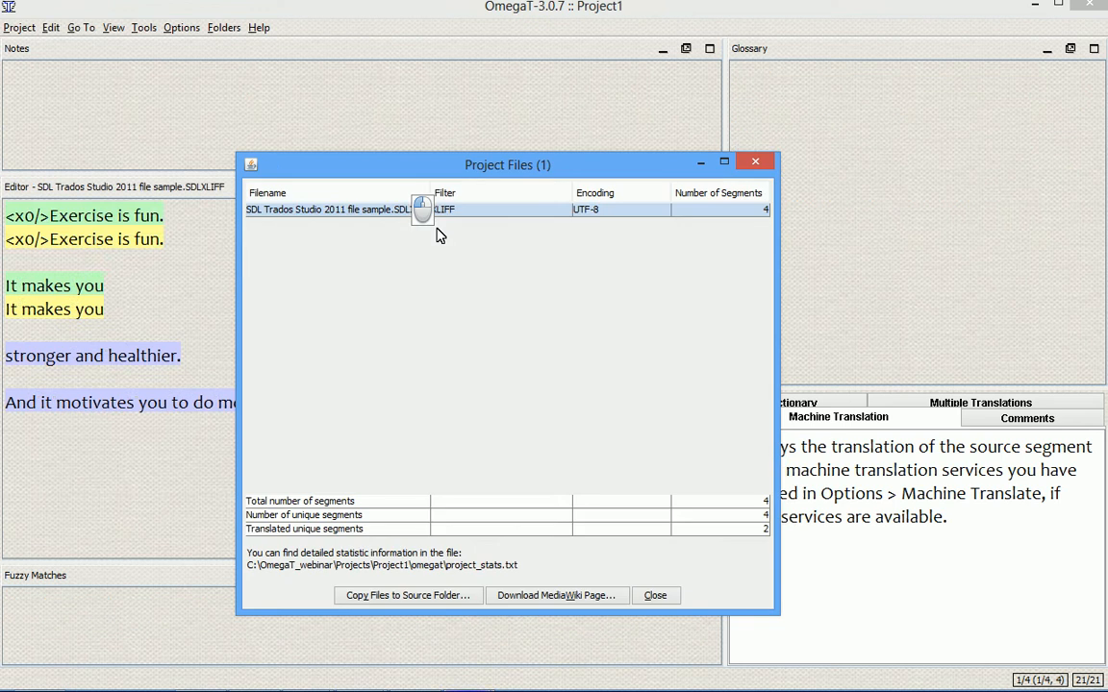
pyautogui.press('Escape')
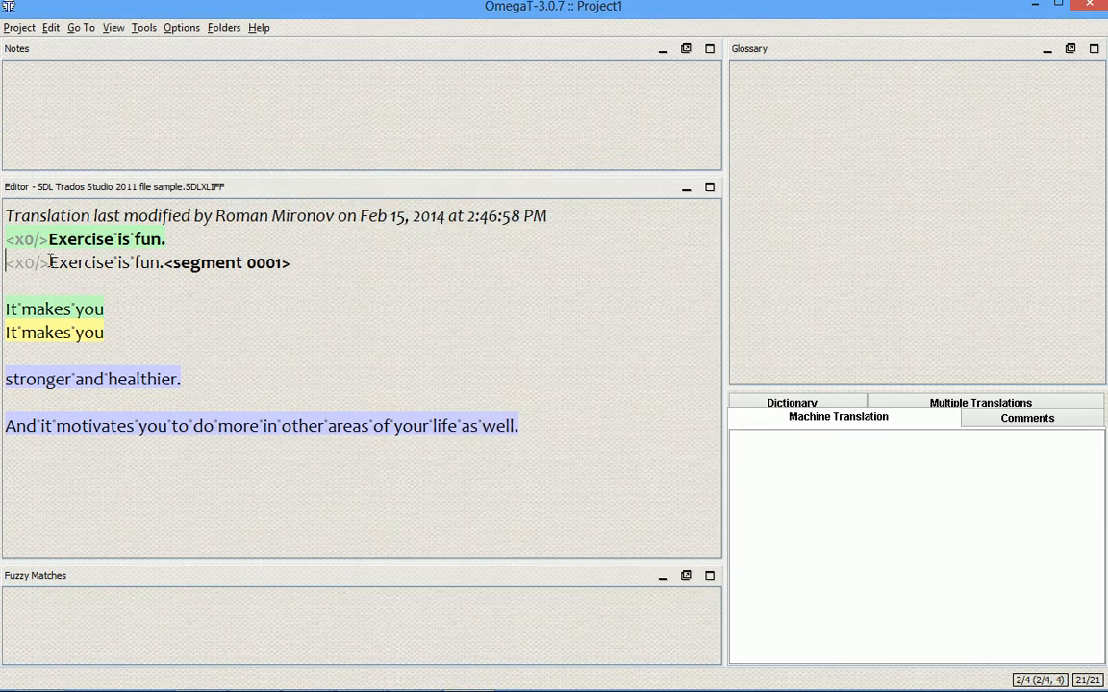
# Examine the leading <x0/> tag in the first segment and the break between "It makes you" and "stronger and healthier."
pyautogui.moveTo(48, 262); pyautogui.dragTo(5, 263)
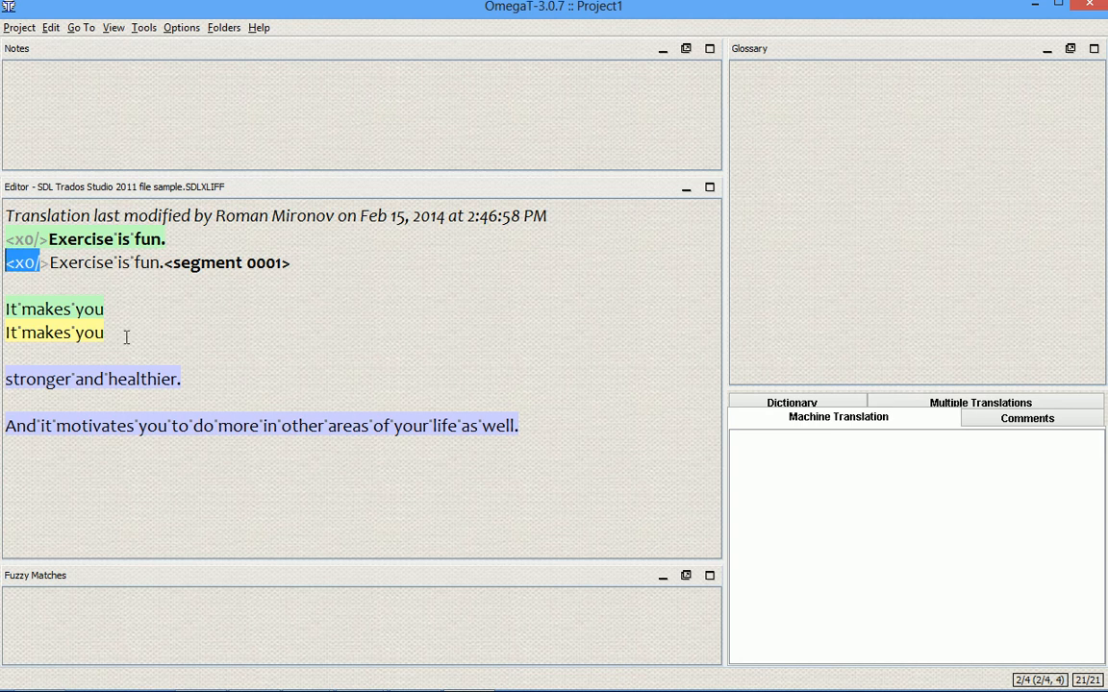
pyautogui.click(28, 259)
pyautogui.moveTo(199, 382)
pyautogui.mouseDown()
pyautogui.moveTo(34, 308)
pyautogui.moveTo(8, 280)
pyautogui.mouseUp()
pyautogui.click(63, 308)
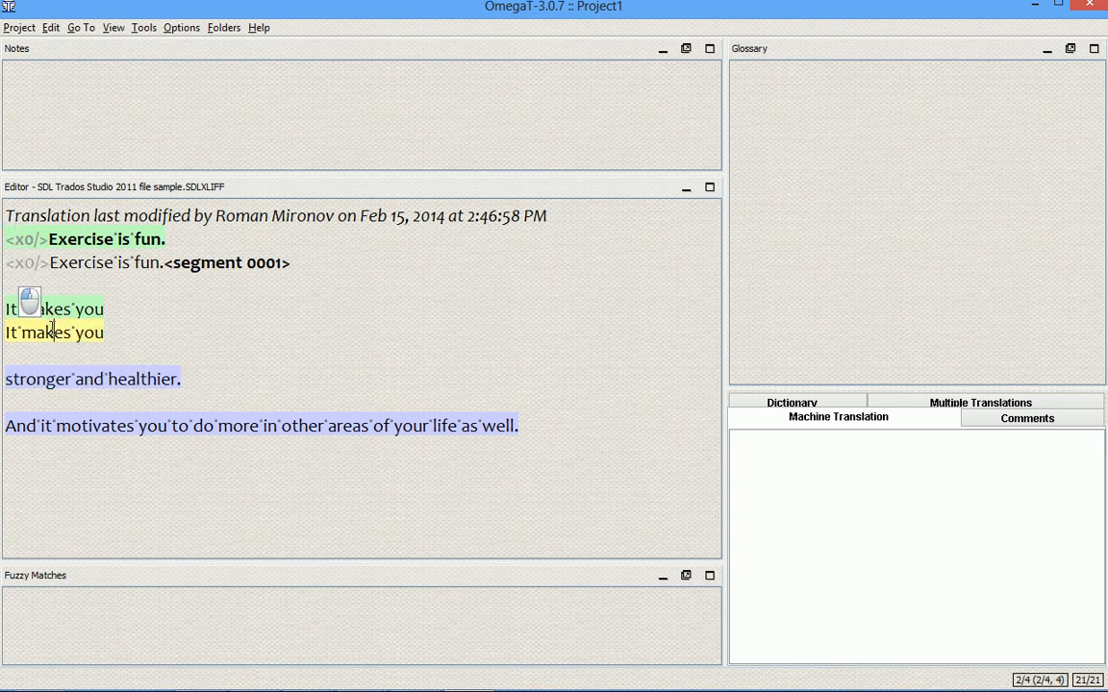
# Check the leading and trailing tags option in OmegaT 3.0.7's global file filters, leaving the settings unchanged
pyautogui.click(178, 29)
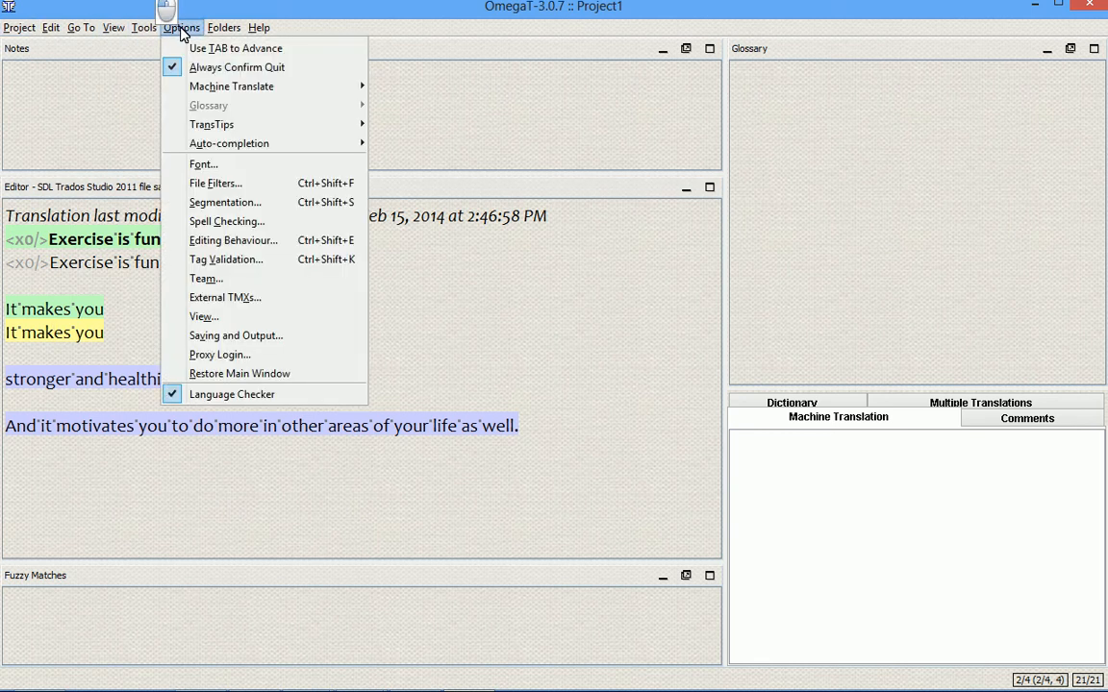
pyautogui.click(214, 183)
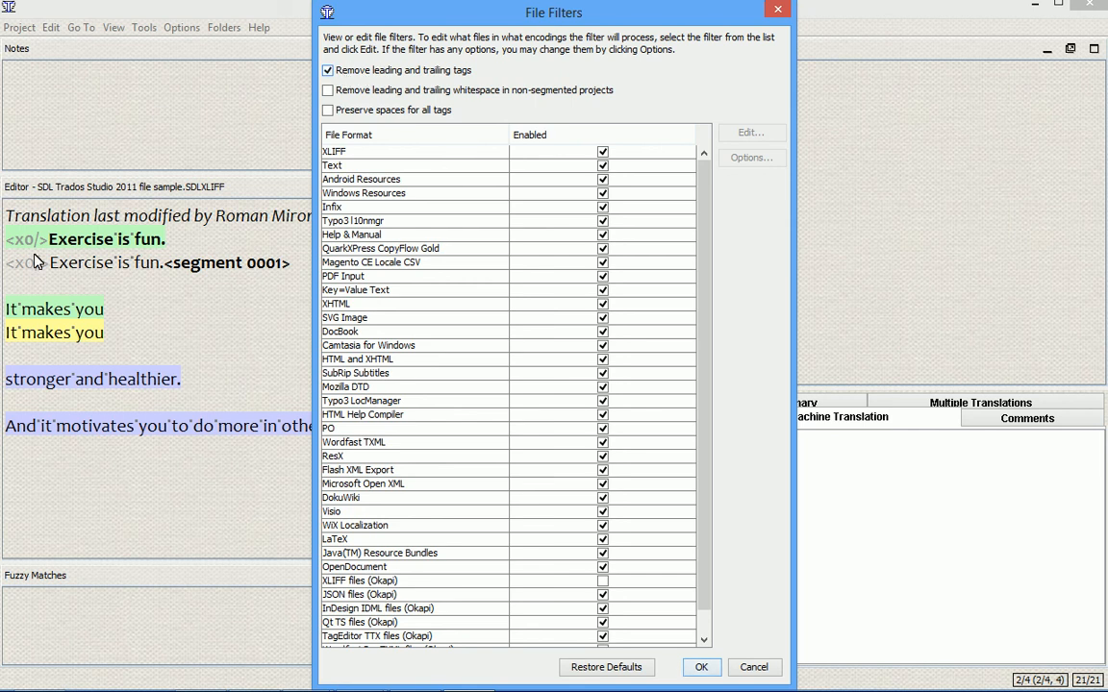
pyautogui.press('Escape')
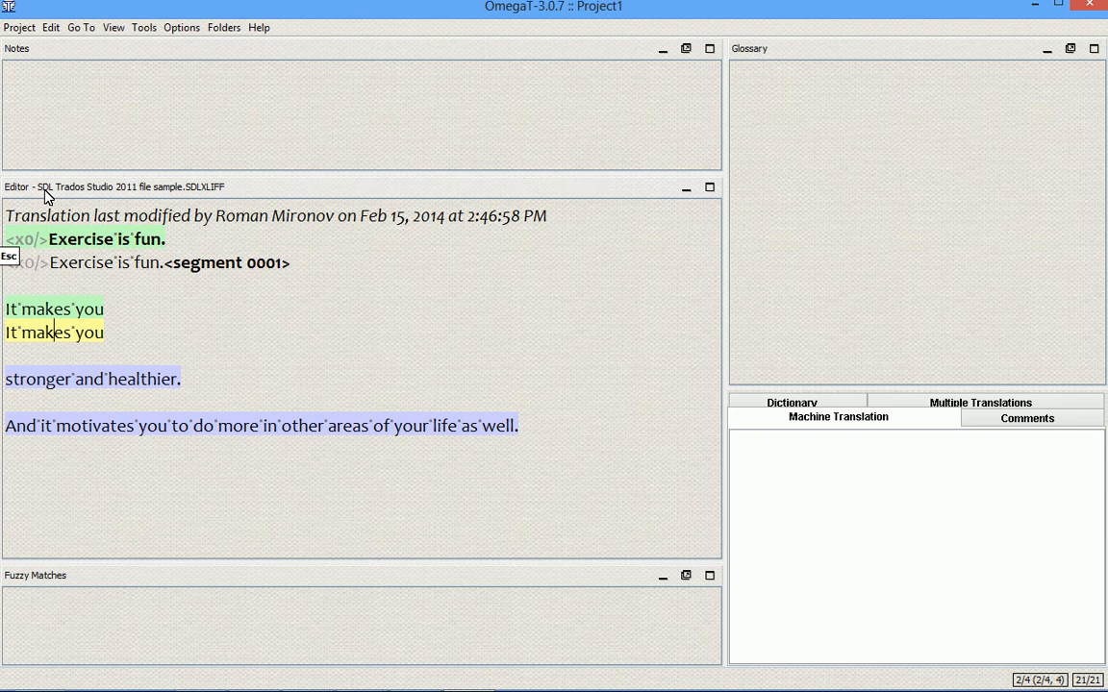
# Check the leading and trailing tags option in Project1's project-specific file filters, leaving the settings unchanged
pyautogui.click(19, 27)
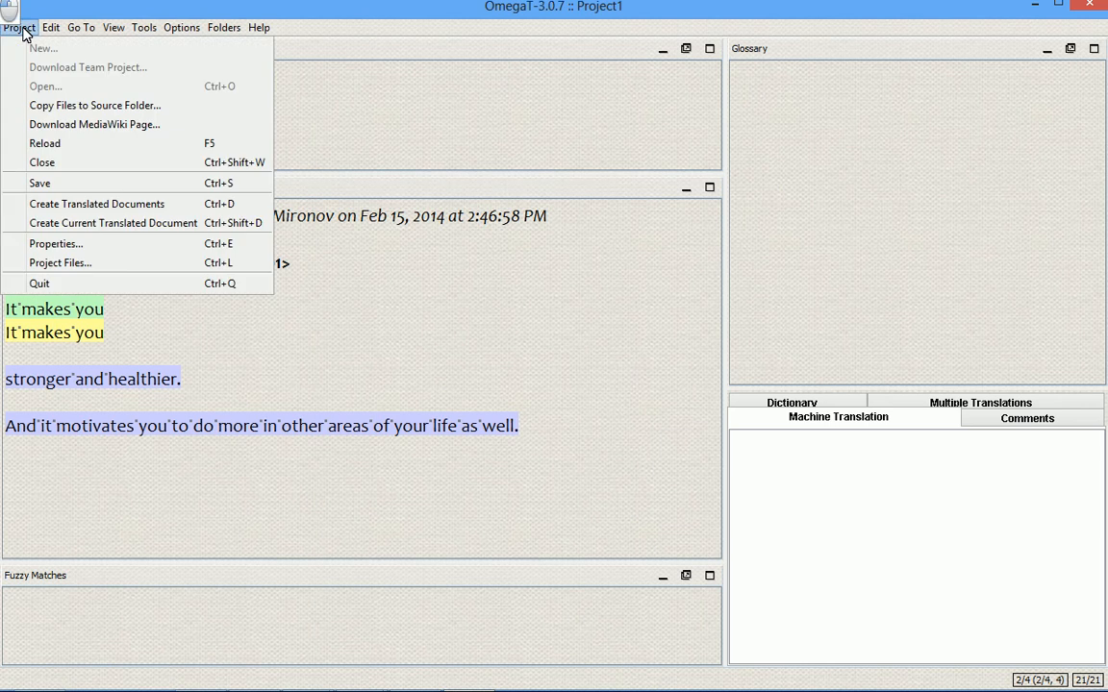
pyautogui.click(73, 244)
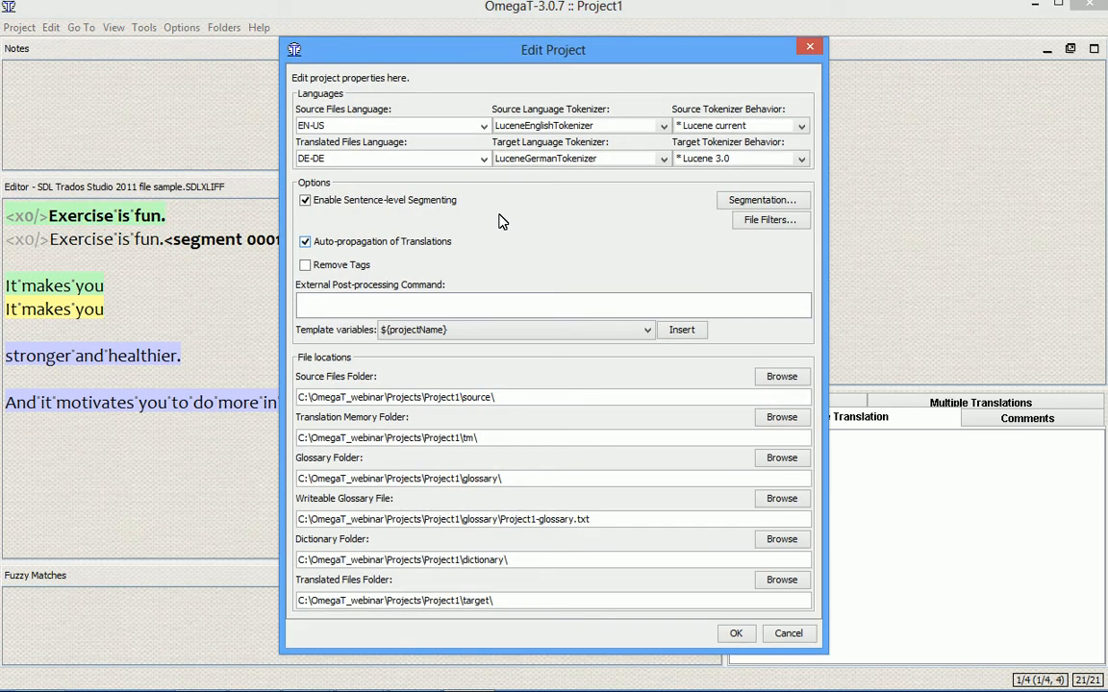
pyautogui.click(759, 220)
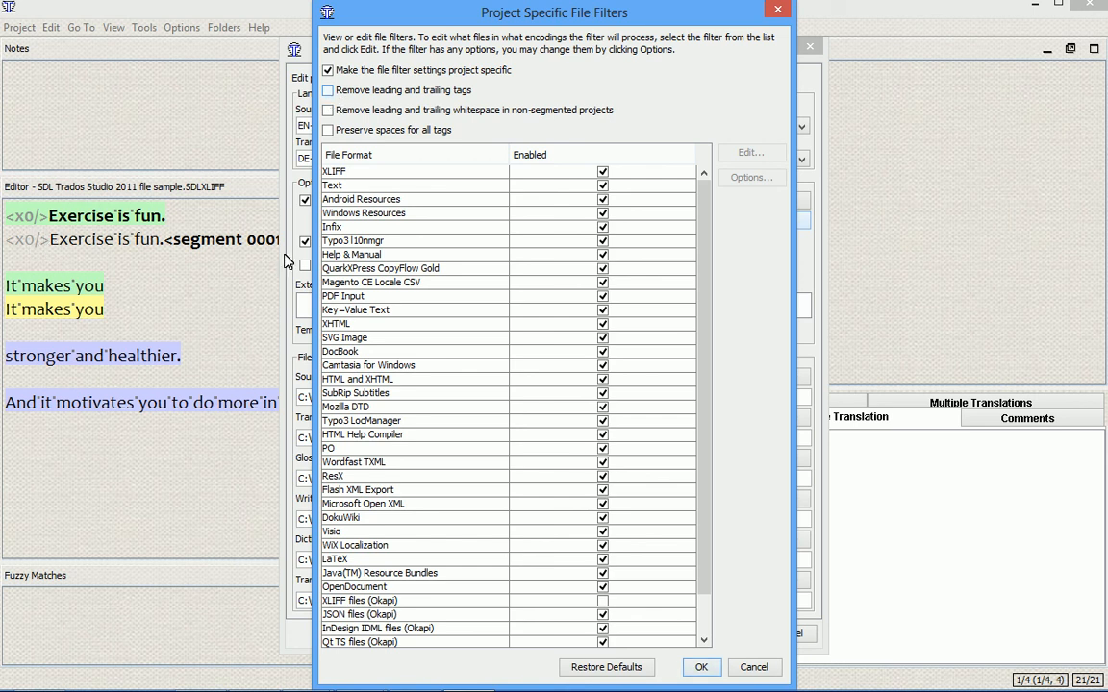
pyautogui.press('Escape')
pyautogui.press('Escape')
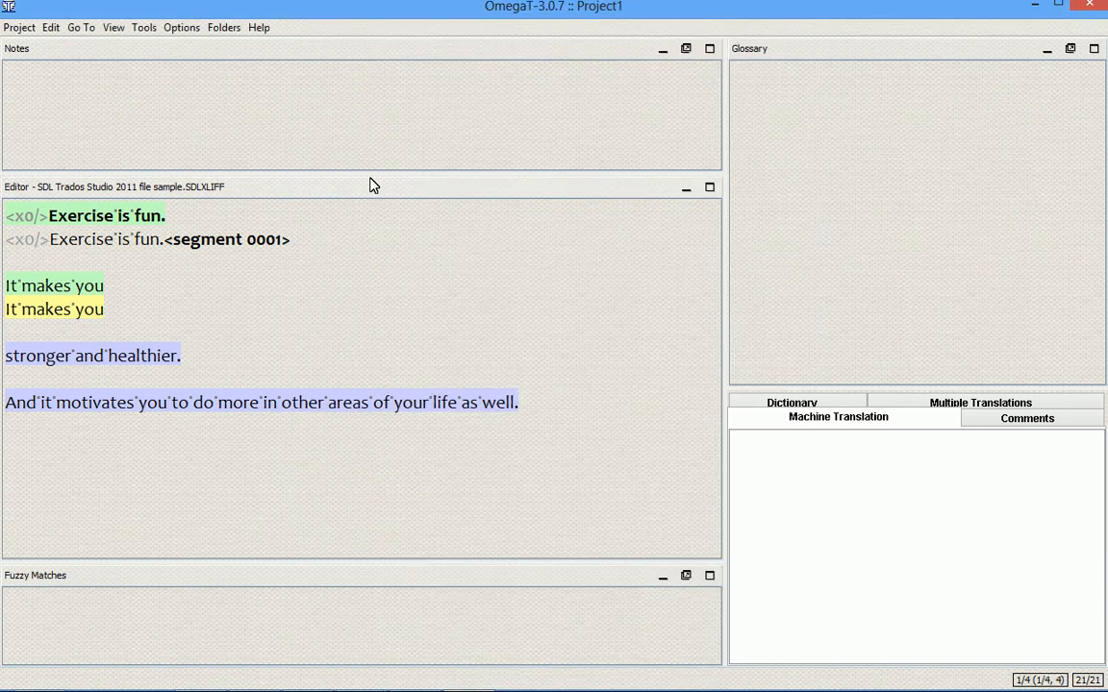
# Review the global segmentation rule sets in OmegaT 3.0.7 and compare them with the "It makes you" segment in the editor
pyautogui.click(185, 29)
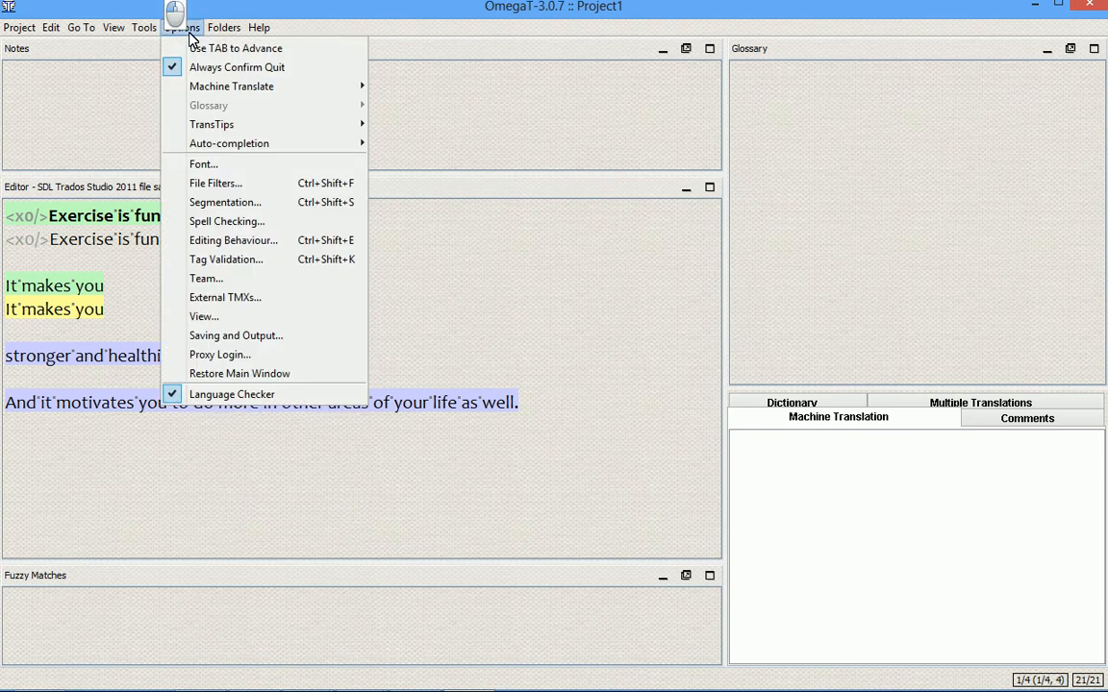
pyautogui.click(224, 202)
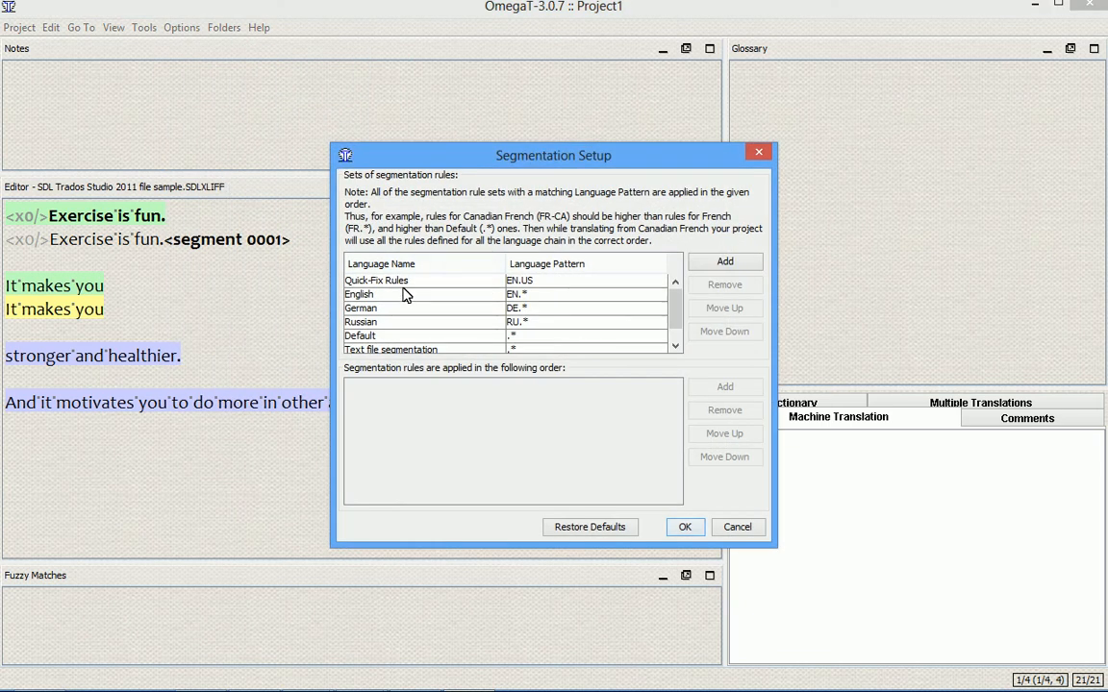
pyautogui.press('Escape')
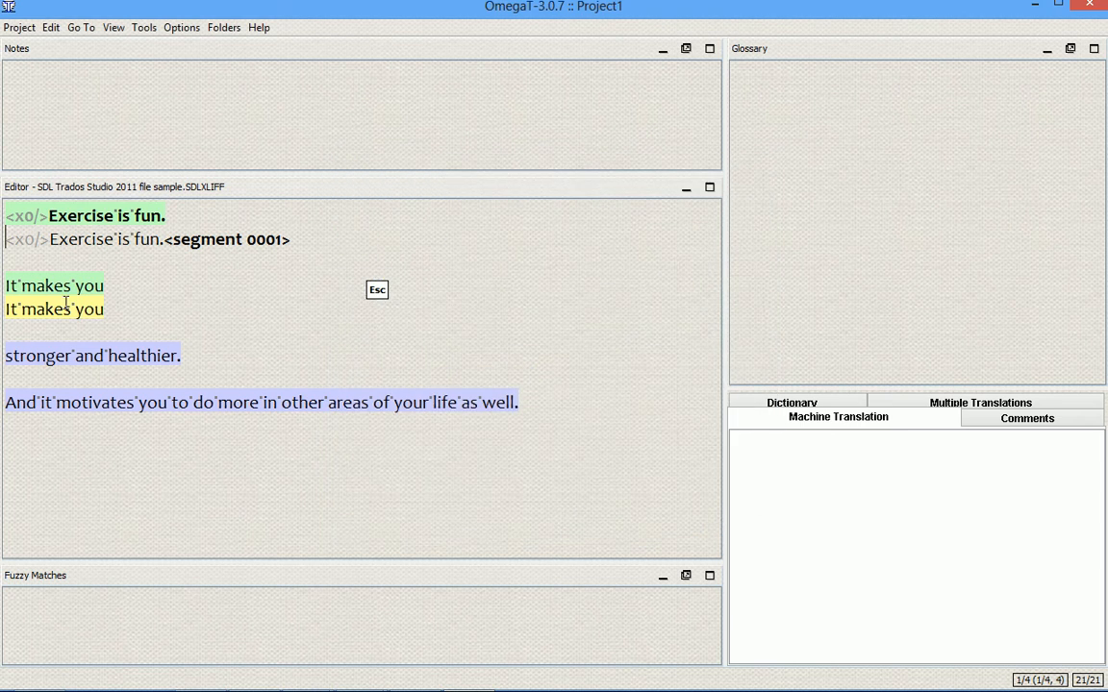
pyautogui.moveTo(104, 309); pyautogui.dragTo(5, 309)
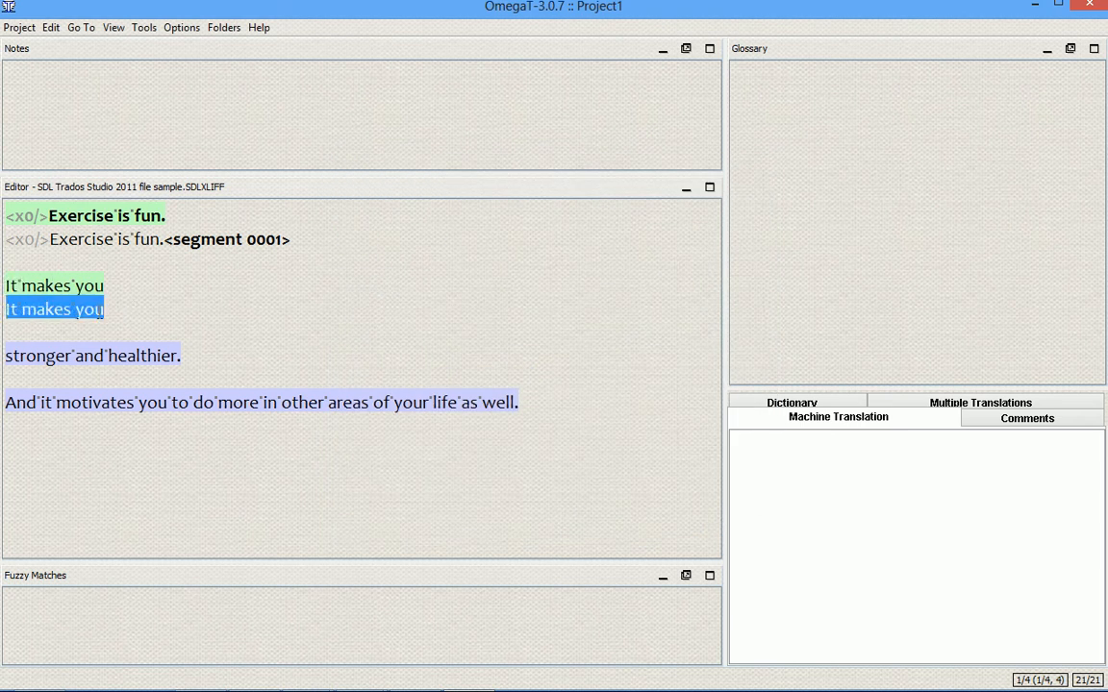
pyautogui.click(114, 309)
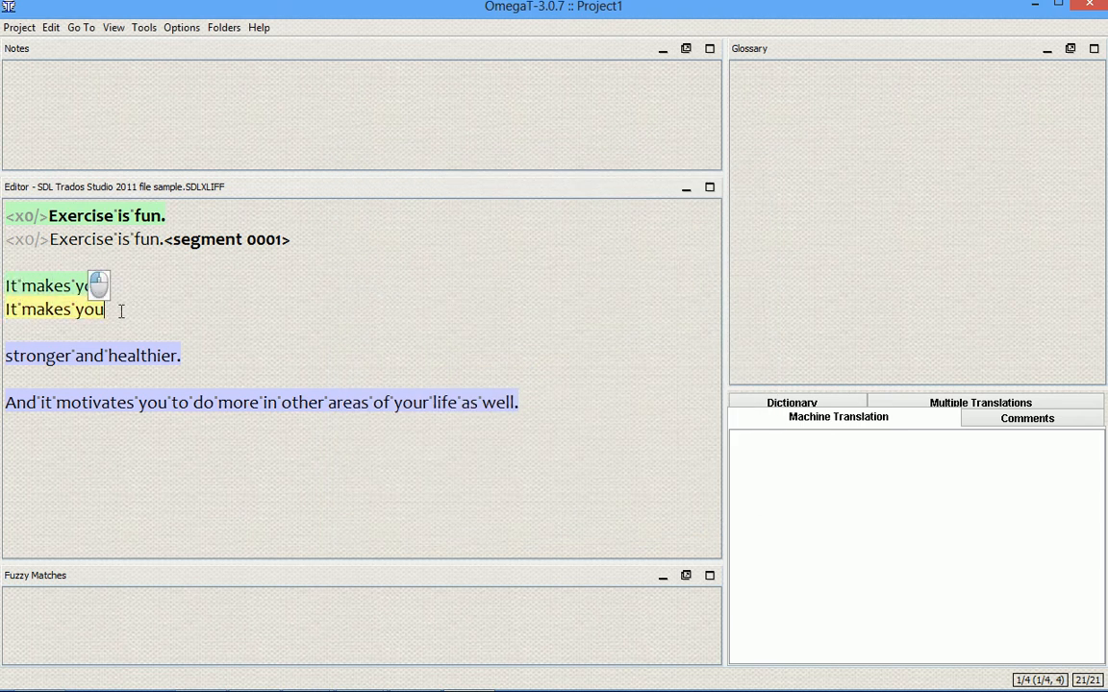
# Examine the "It makes you" break rule in the English set of Project1's project-specific segmentation rules
pyautogui.click(27, 33)
pyautogui.click(80, 245)
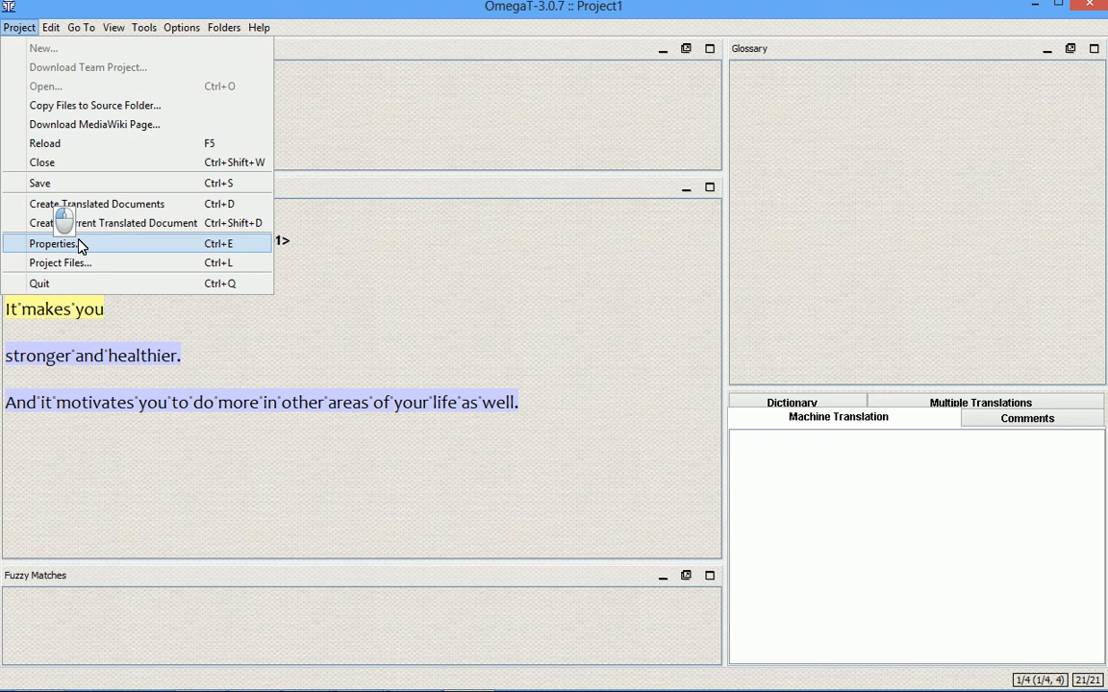
pyautogui.click(740, 201)
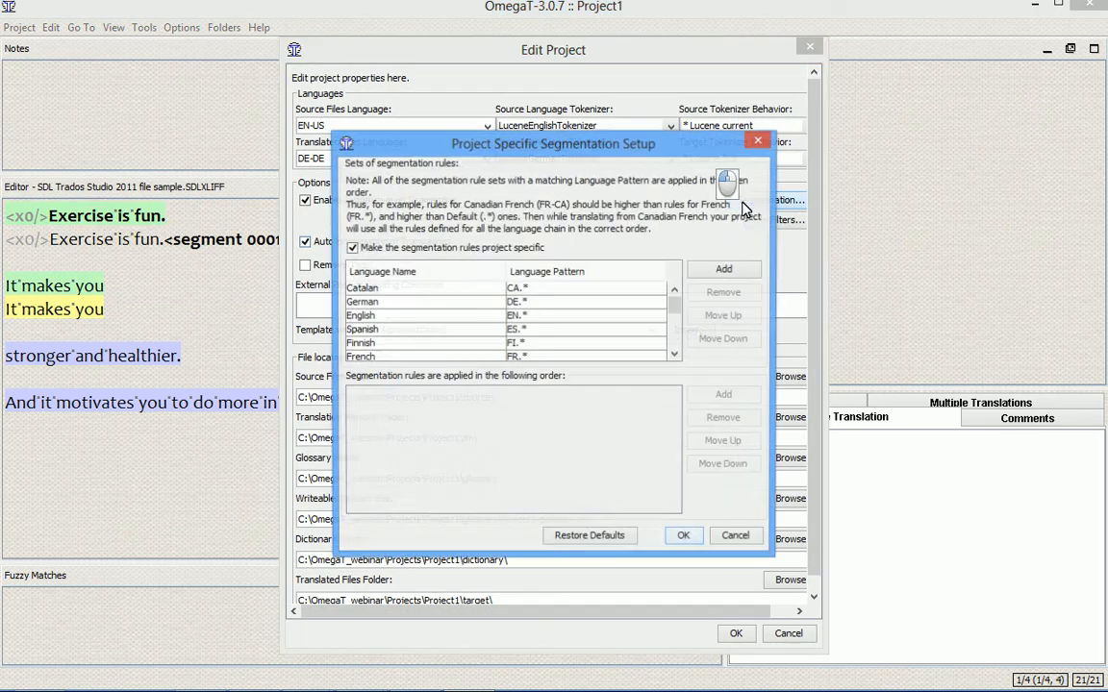
pyautogui.click(386, 317)
pyautogui.scroll(-10, 663, 452)
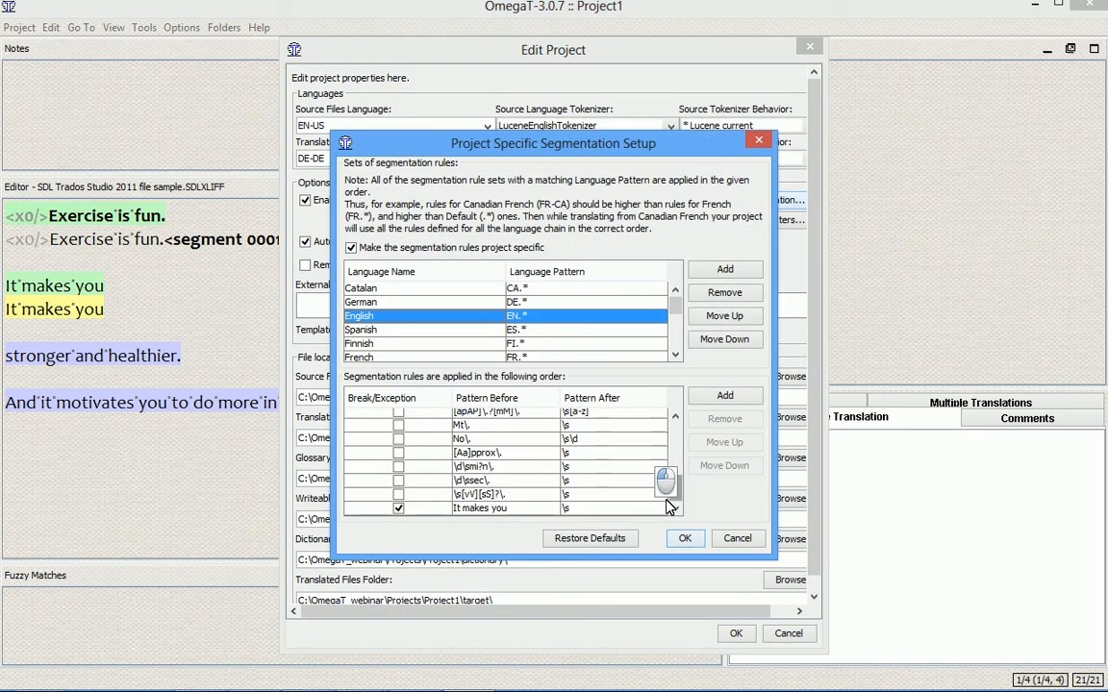
pyautogui.click(503, 508)
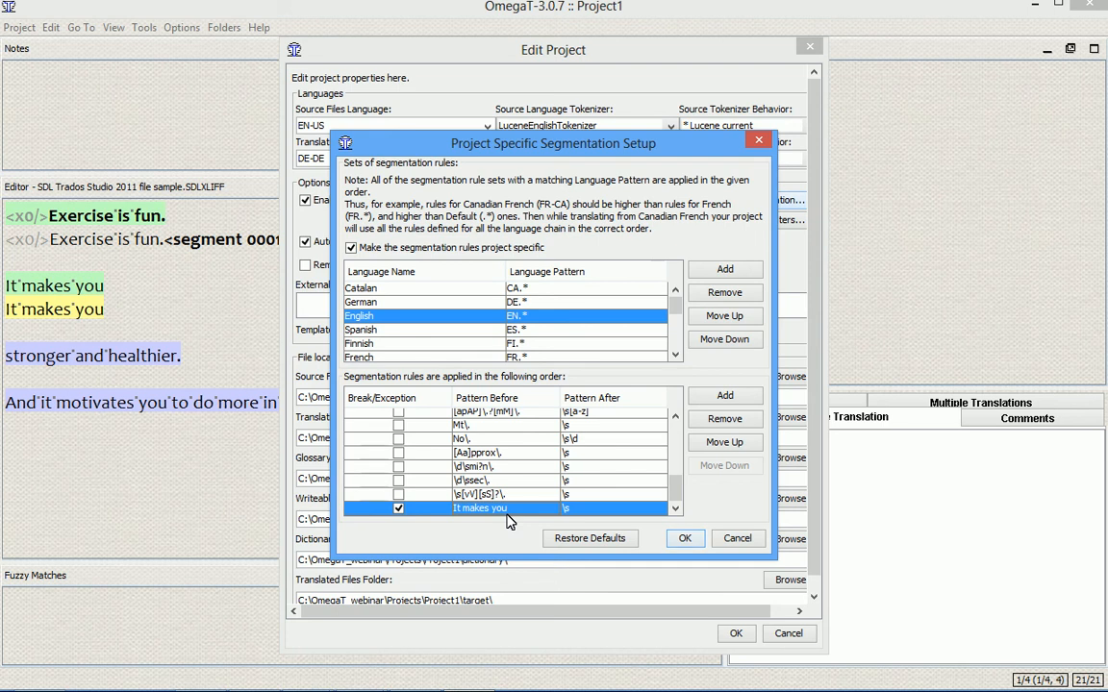
pyautogui.press('Return')
pyautogui.press('Return')
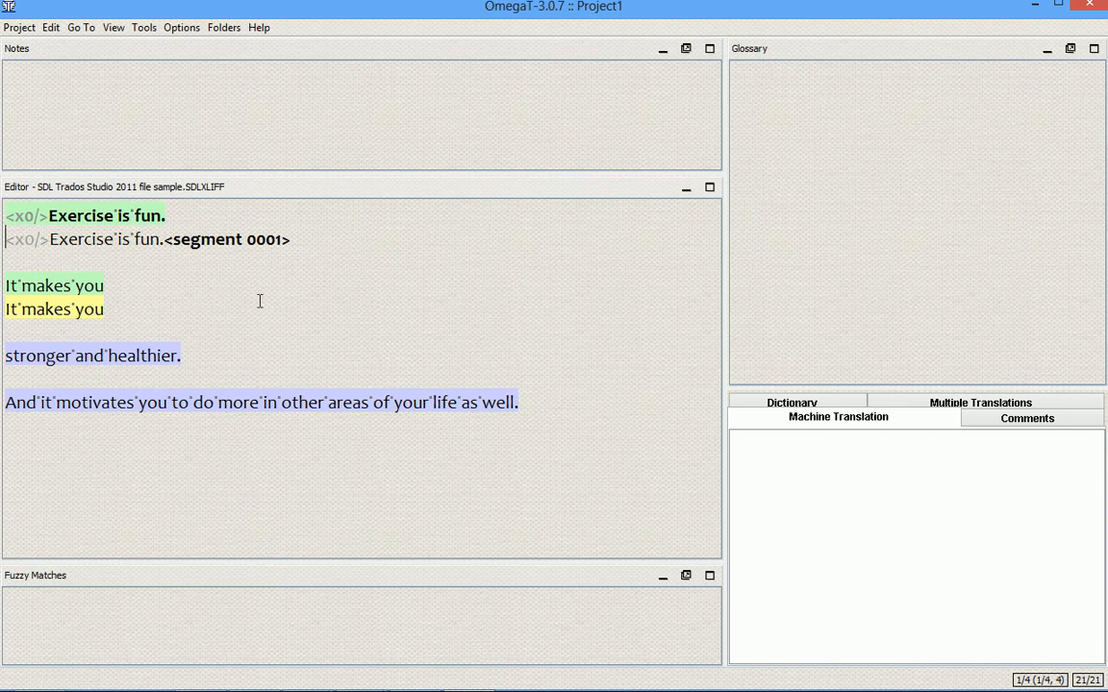
# Switch to Total Commander, locate the filters.xml and segmentation.conf files in Project1's omegat folder, and return to OmegaT
pyautogui.hotkey('alt', 'Tab')
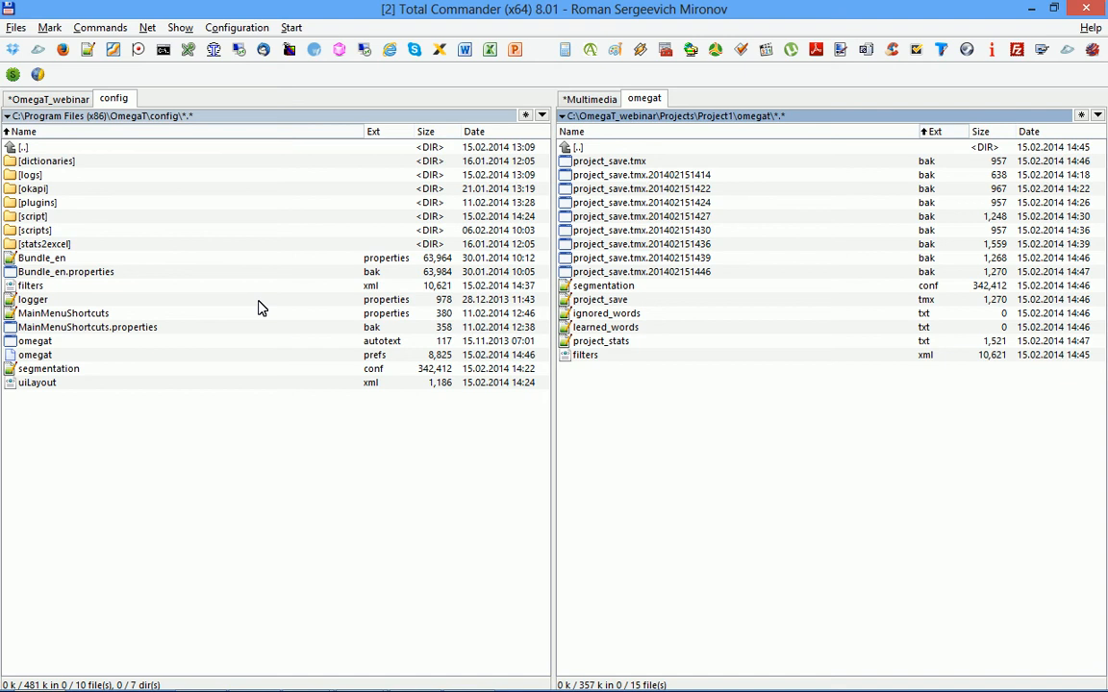
pyautogui.click(581, 355)
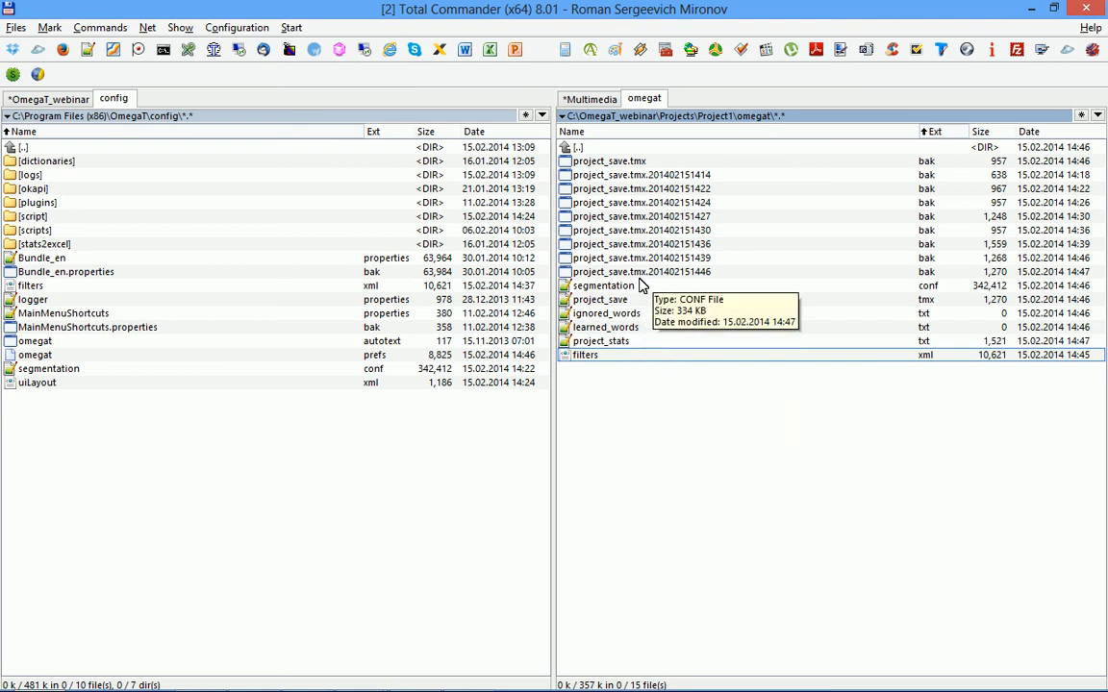
pyautogui.hotkey('alt', 'Tab')
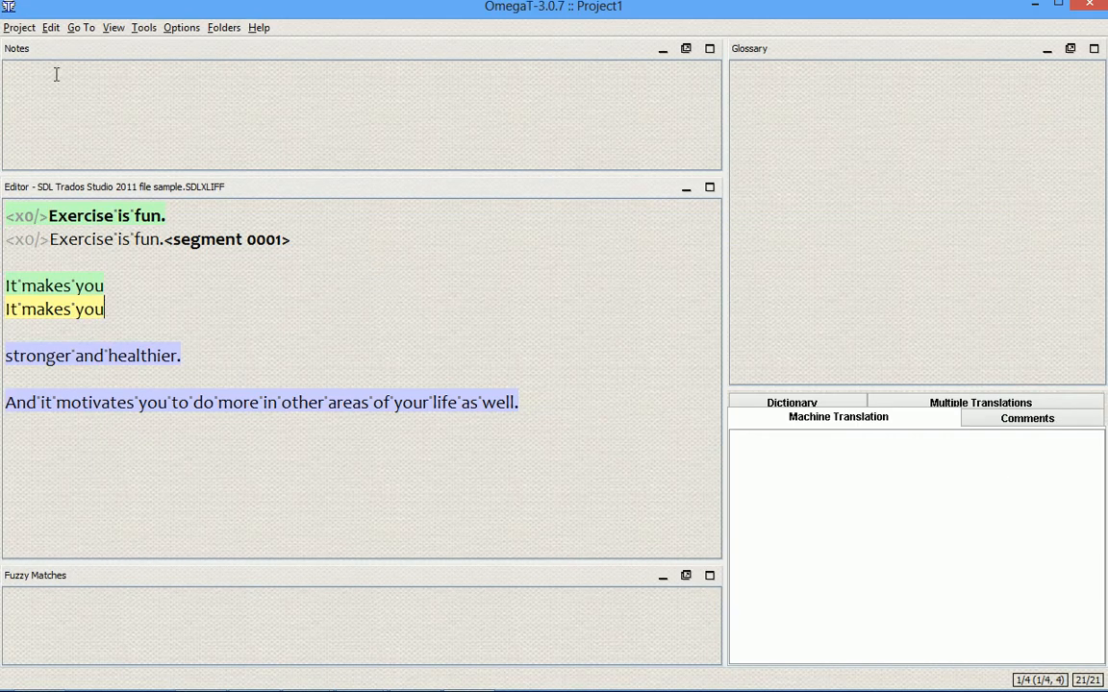
# Try adding a new rule below "It makes you" in the English set of Project1's project-specific segmentation rules
pyautogui.click(22, 28)
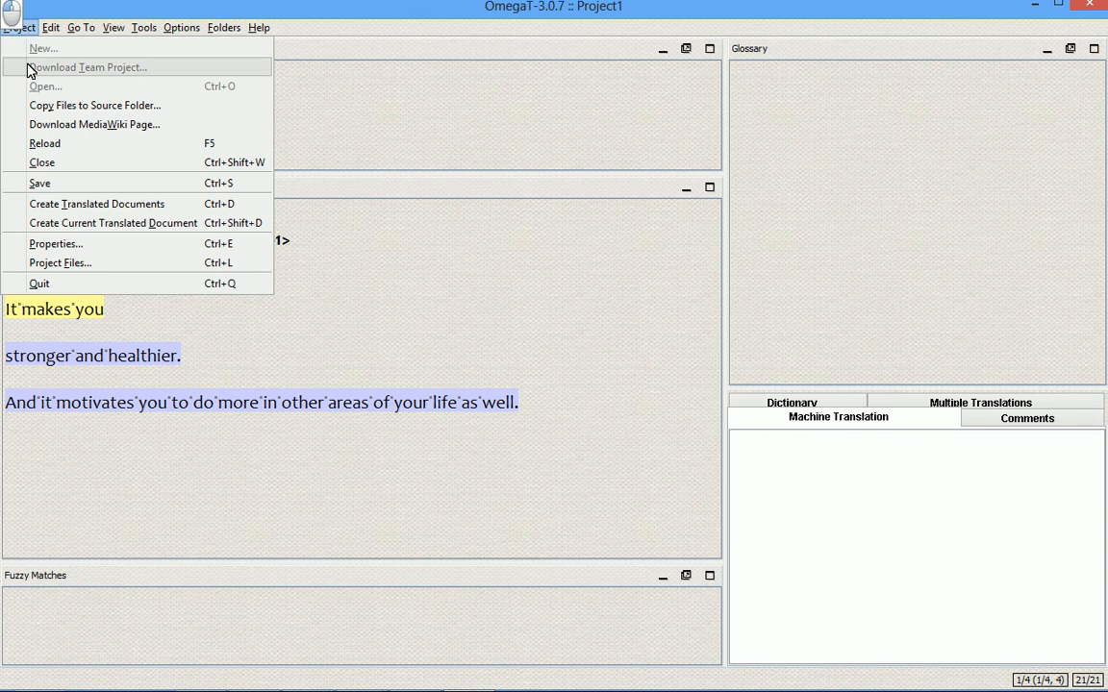
pyautogui.click(81, 247)
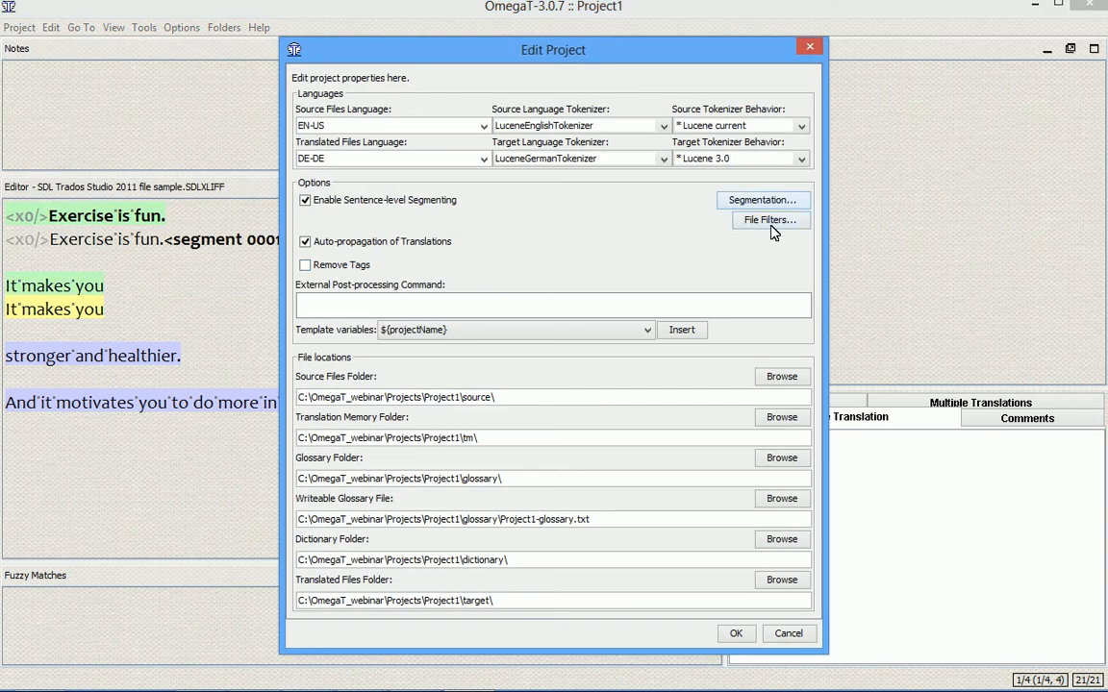
pyautogui.click(764, 200)
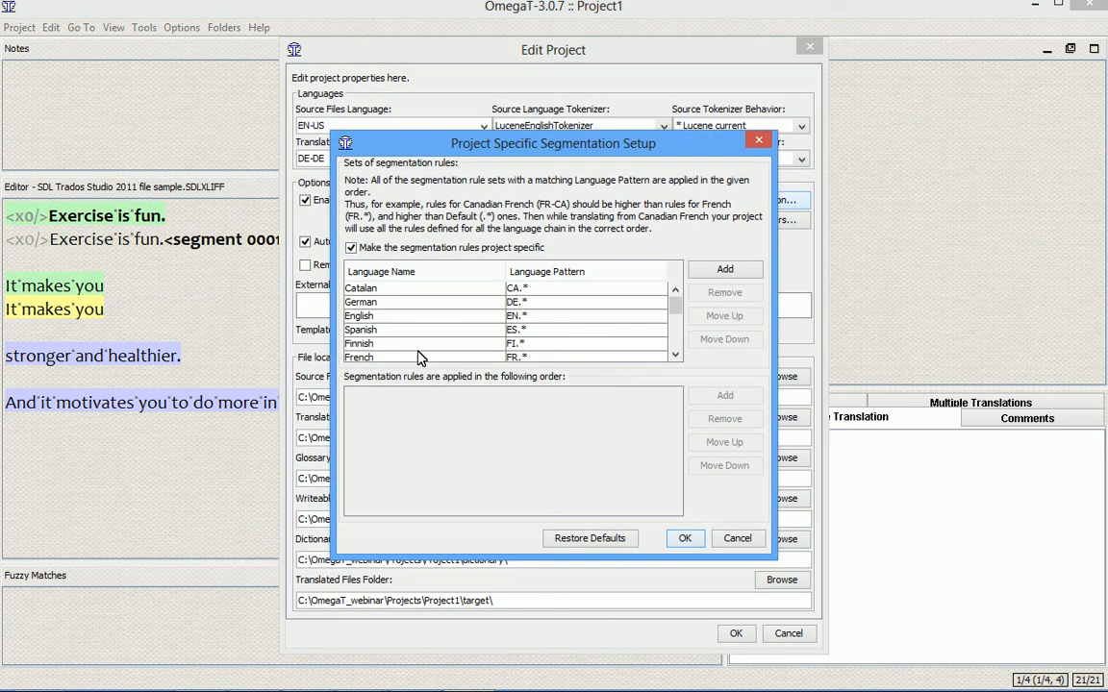
pyautogui.click(384, 315)
pyautogui.moveTo(677, 430); pyautogui.dragTo(678, 496)
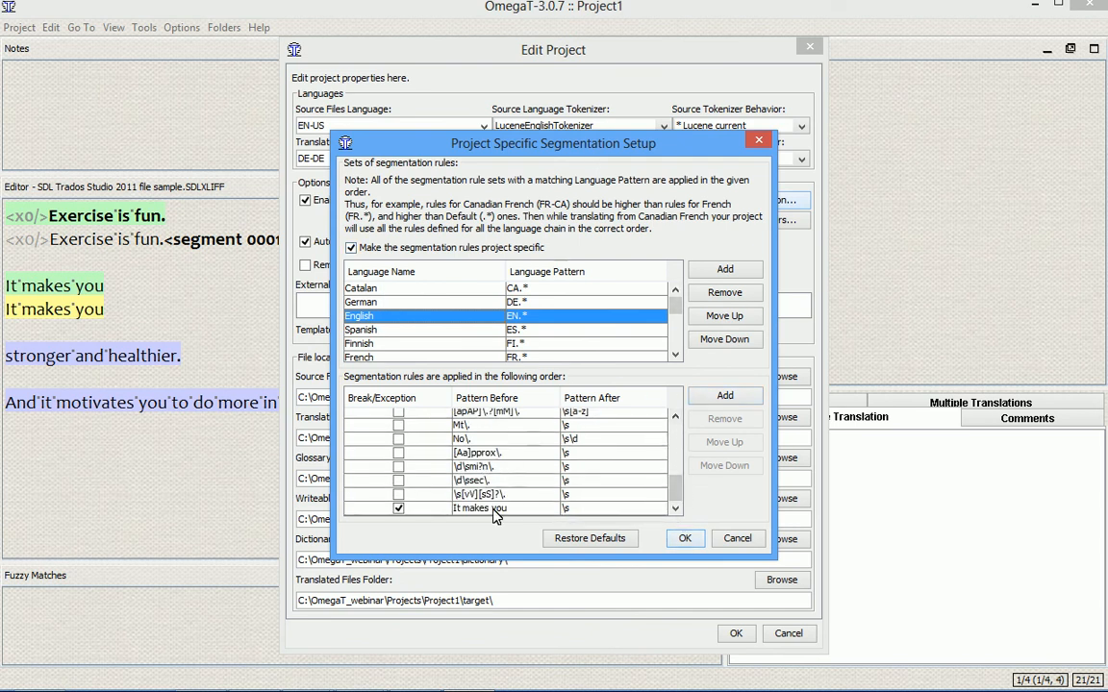
pyautogui.click(724, 395)
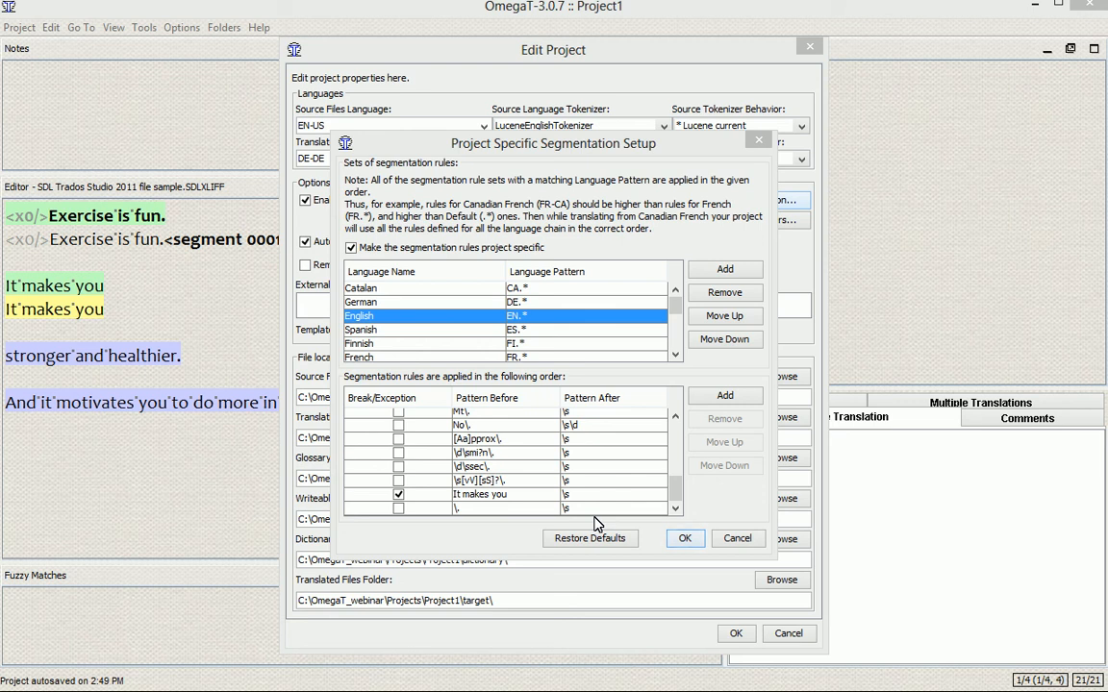
# Switch to Total Commander and examine the segmentation.conf and filters.xml files in the omegat folder of "Template for new projects"
pyautogui.hotkey('alt', 'Tab')
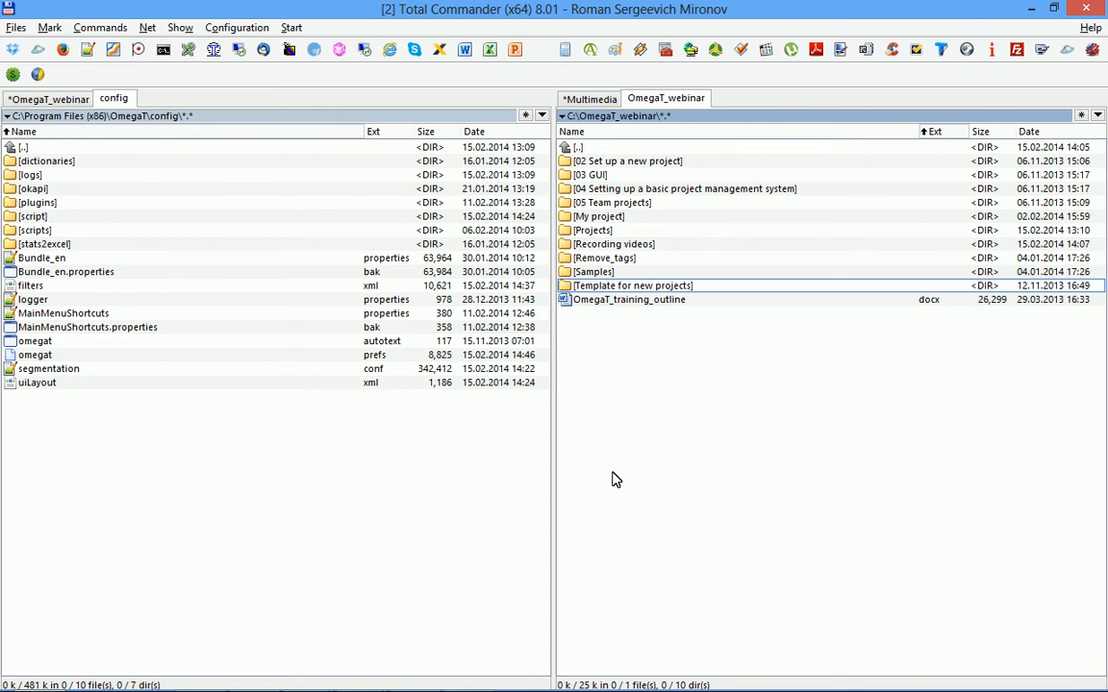
pyautogui.doubleClick(701, 288)
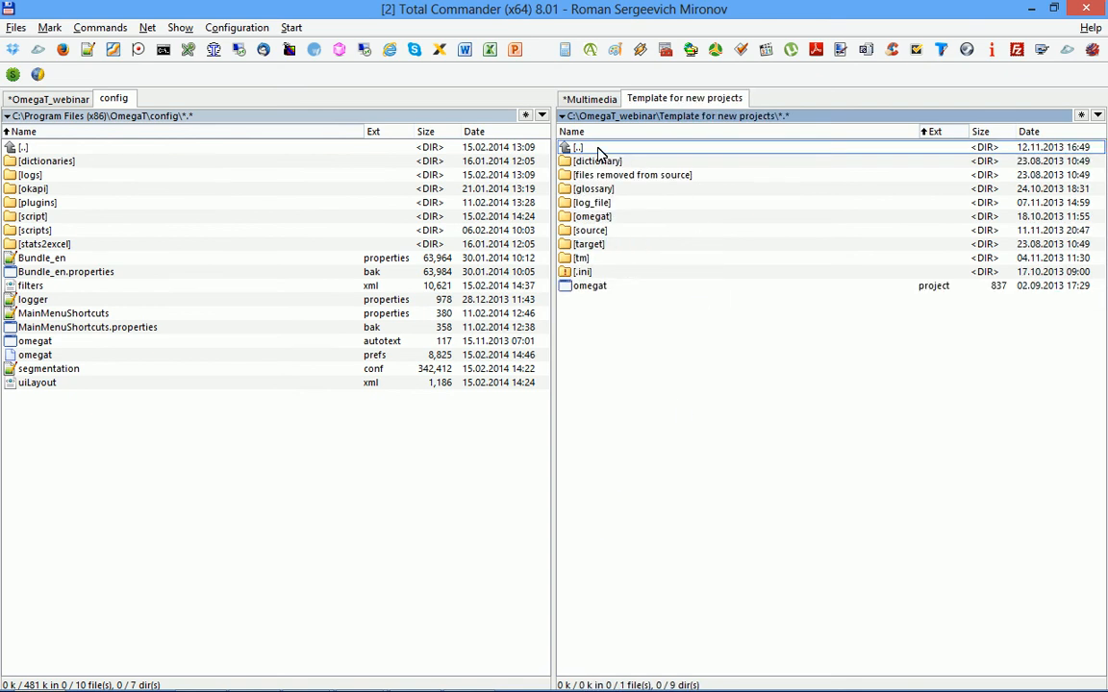
pyautogui.doubleClick(623, 217)
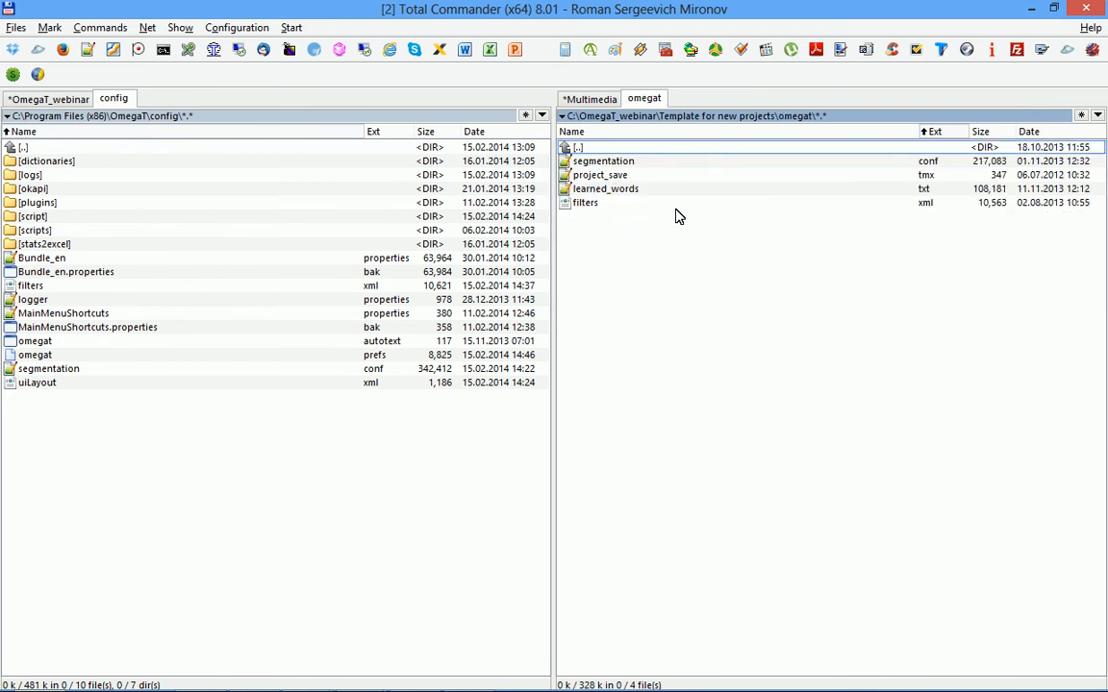
pyautogui.click(612, 205)
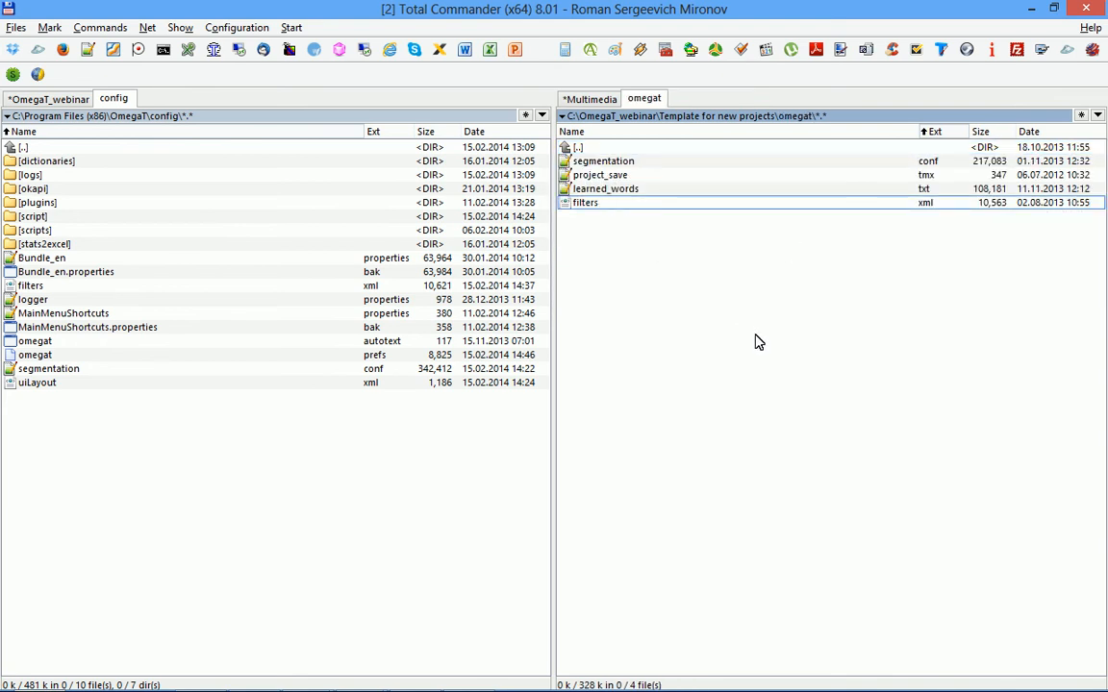
pyautogui.press('Up')
pyautogui.press('Up')
pyautogui.press('Up')
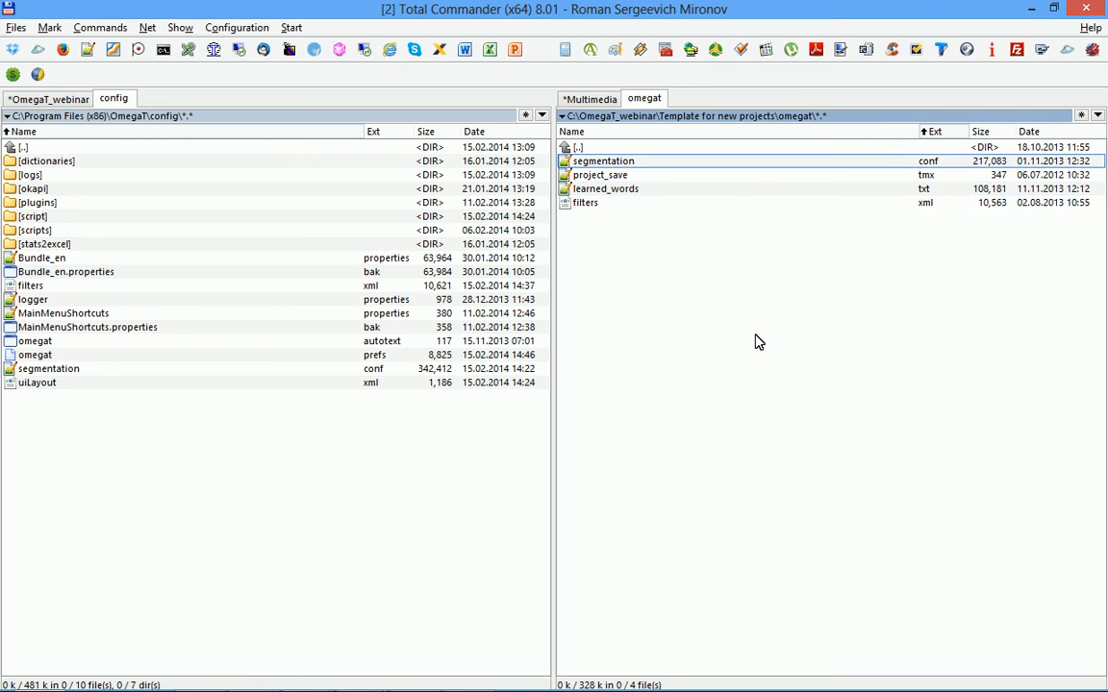
pyautogui.press('Down')
pyautogui.press('Down')
pyautogui.press('Down')
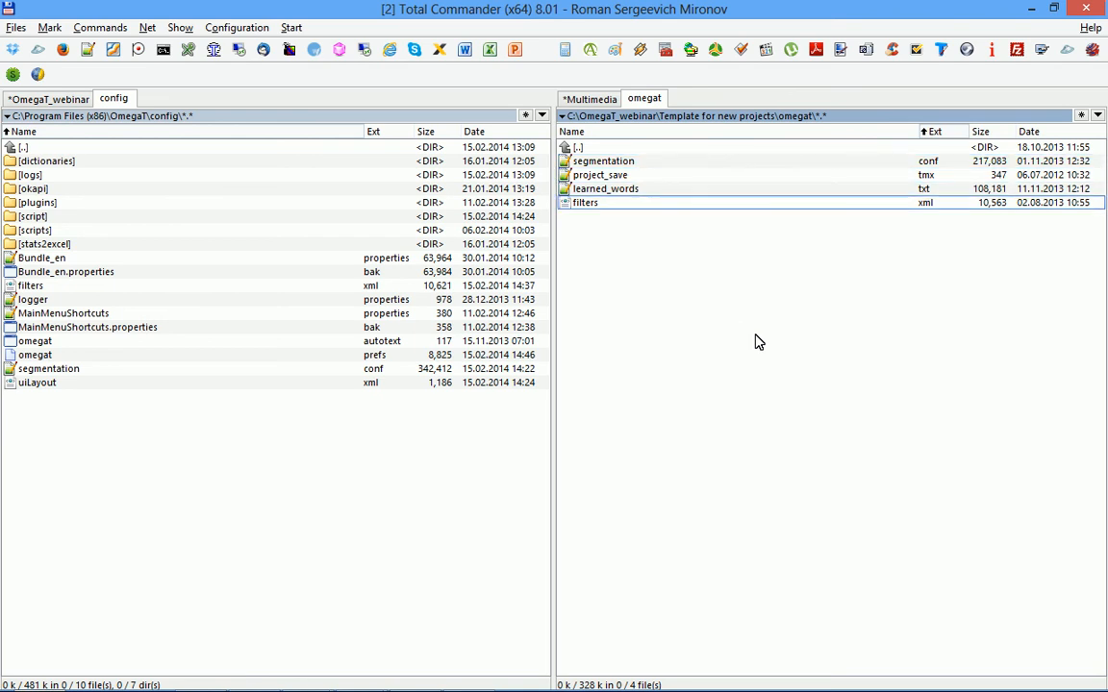
# Return to OmegaT 3.0.7, discard the open segmentation and project property edits, and close Project1
pyautogui.hotkey('alt', 'Tab')
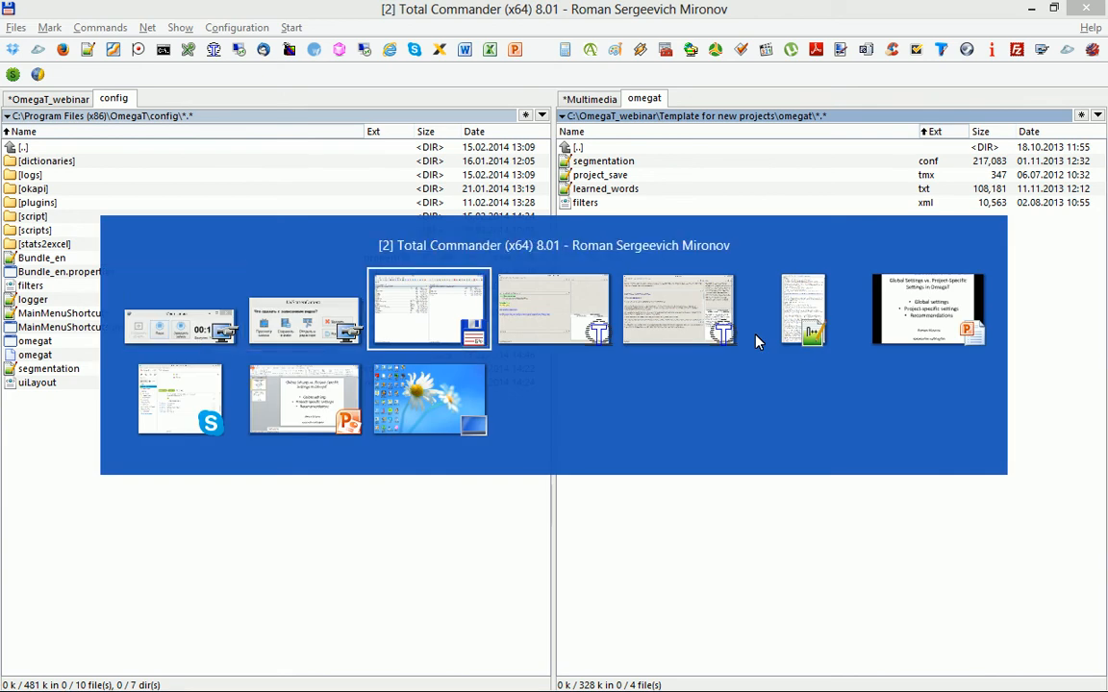
pyautogui.press('Escape')
pyautogui.press('Escape')
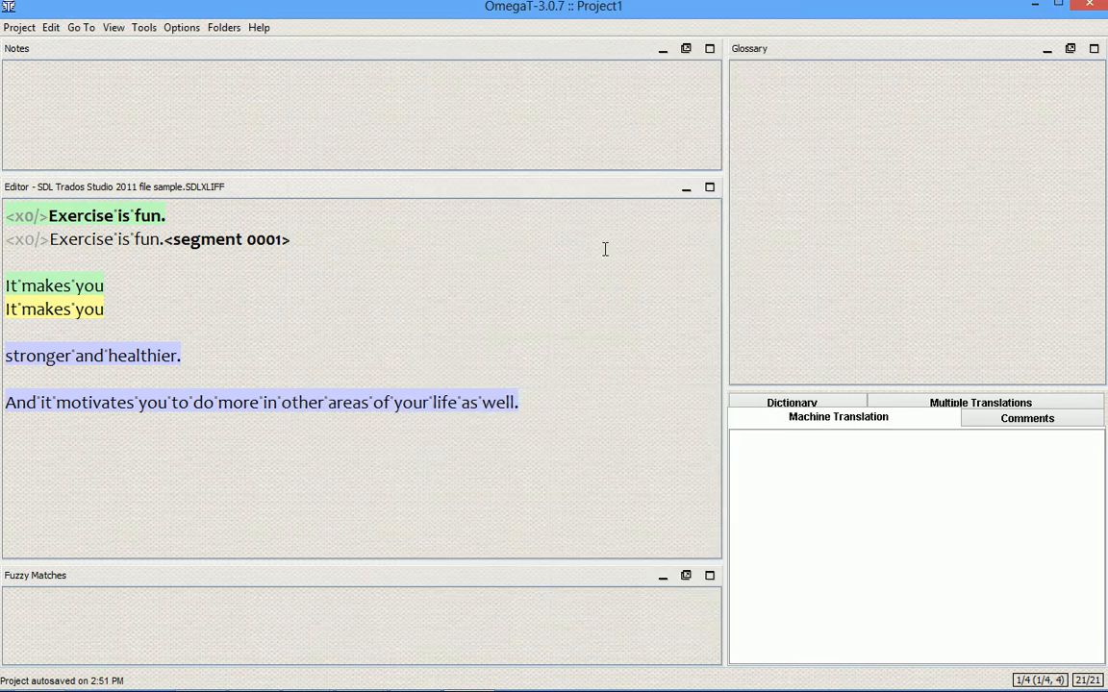
pyautogui.hotkey('ctrl', 'shift', 'w')
pyautogui.click(19, 27)
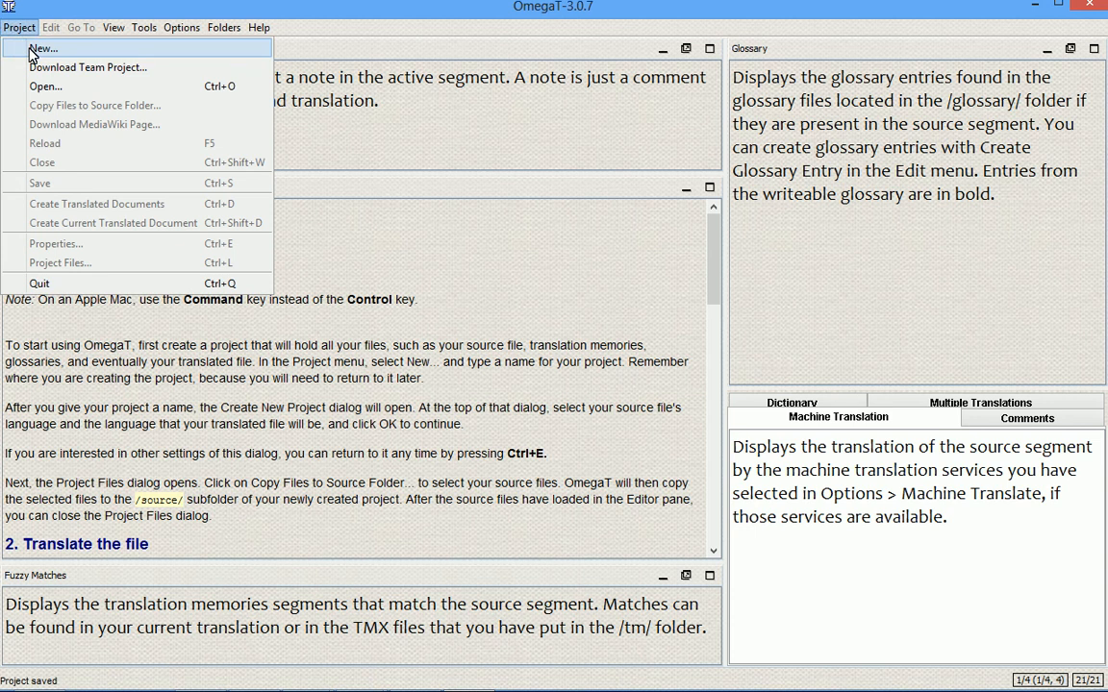
# Switch to Total Commander and go up from the template's omegat folder to C:\OmegaT_webinar
pyautogui.hotkey('alt', 'Tab')
pyautogui.hotkey('alt', 'Tab')
pyautogui.hotkey('alt', 'Tab')
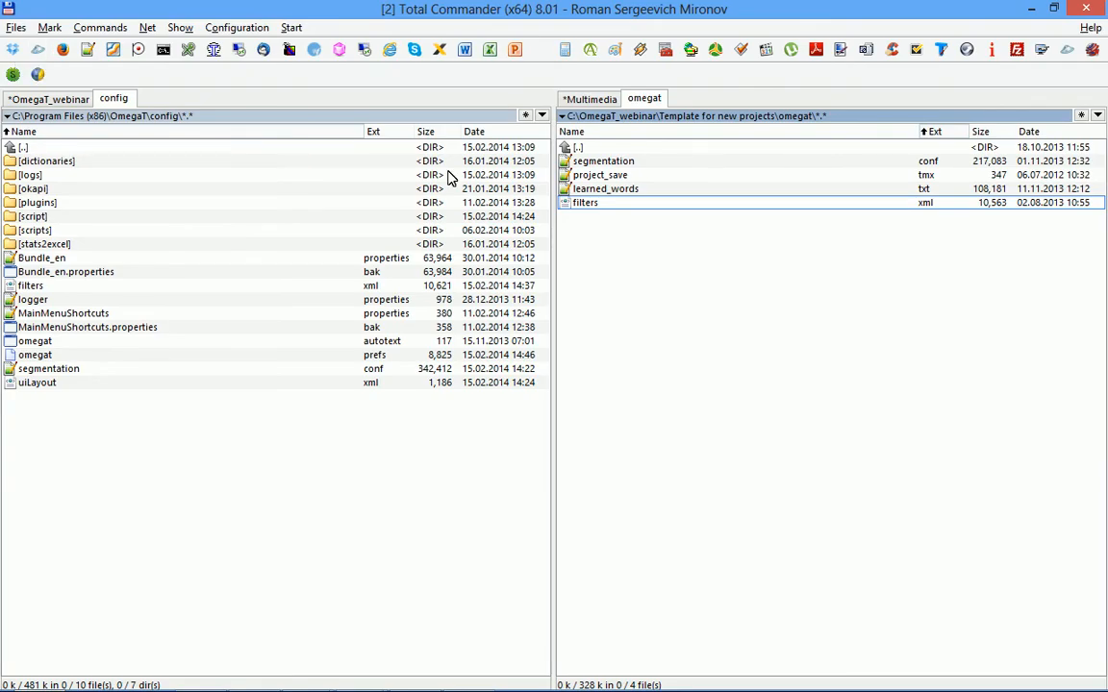
pyautogui.press('BackSpace')
pyautogui.press('BackSpace')
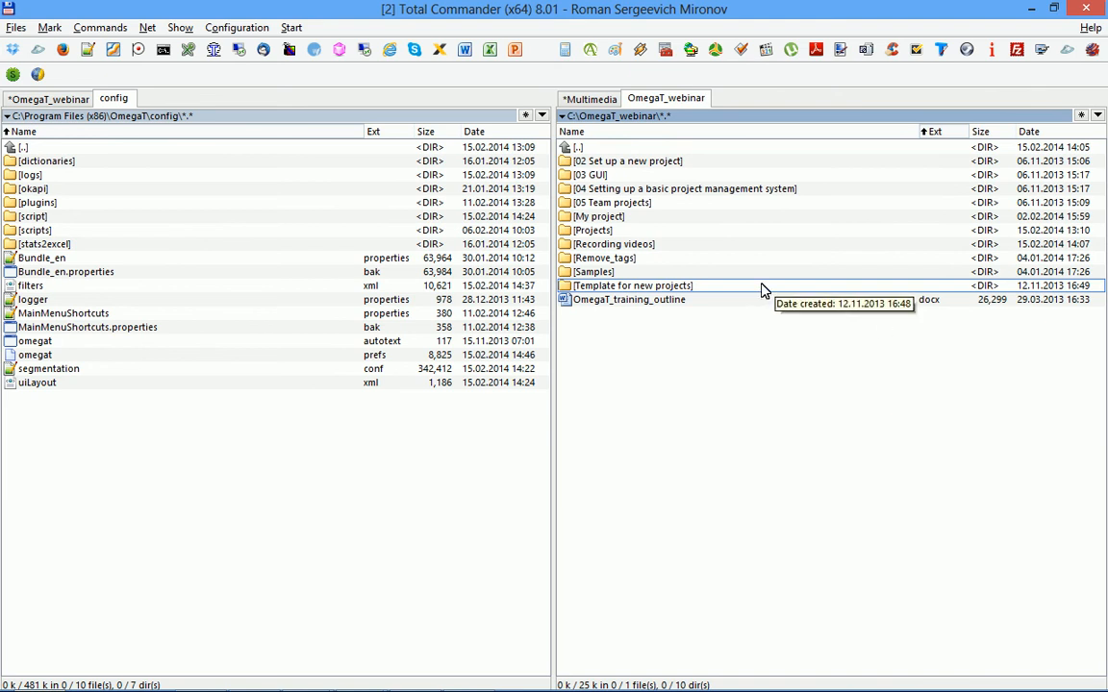
# Show C:\OmegaT_webinar in the other file pane as well and open its Projects folder there
pyautogui.hotkey('ctrl', 'Left')
pyautogui.press('Tab')
pyautogui.press('BackSpace')
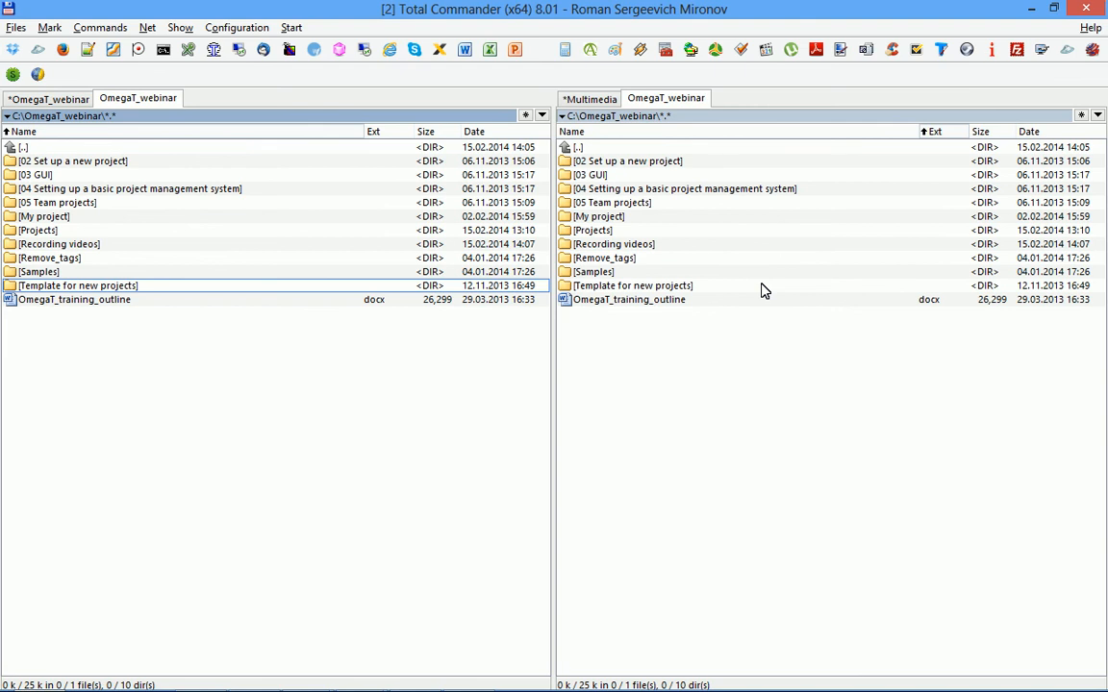
pyautogui.press('Up')
pyautogui.press('Up')
pyautogui.press('Up')
pyautogui.press('Up')
pyautogui.press('Return')
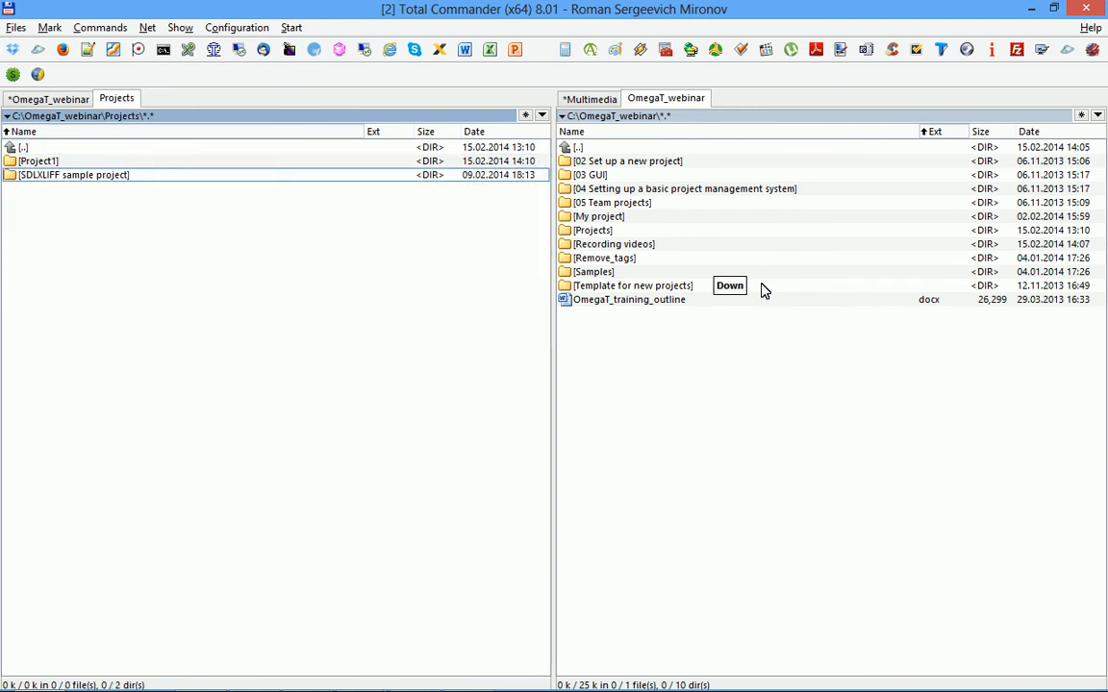
# Copy the "Template for new projects" folder from C:\OmegaT_webinar into C:\OmegaT_webinar\Projects
pyautogui.press('Down')
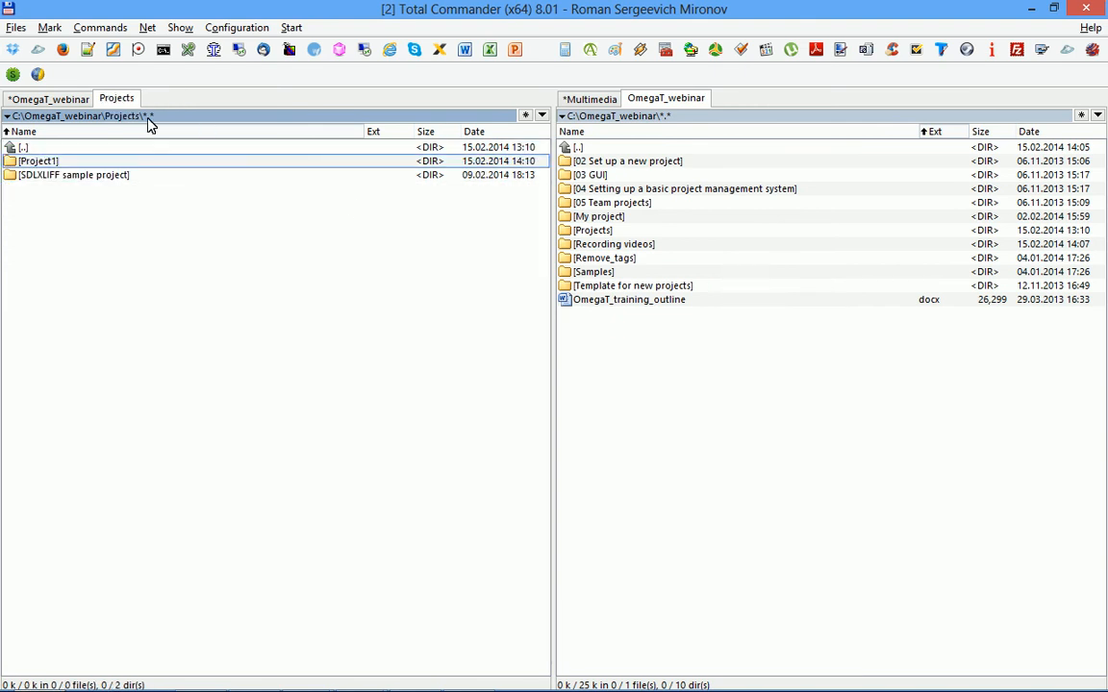
pyautogui.press('Tab')
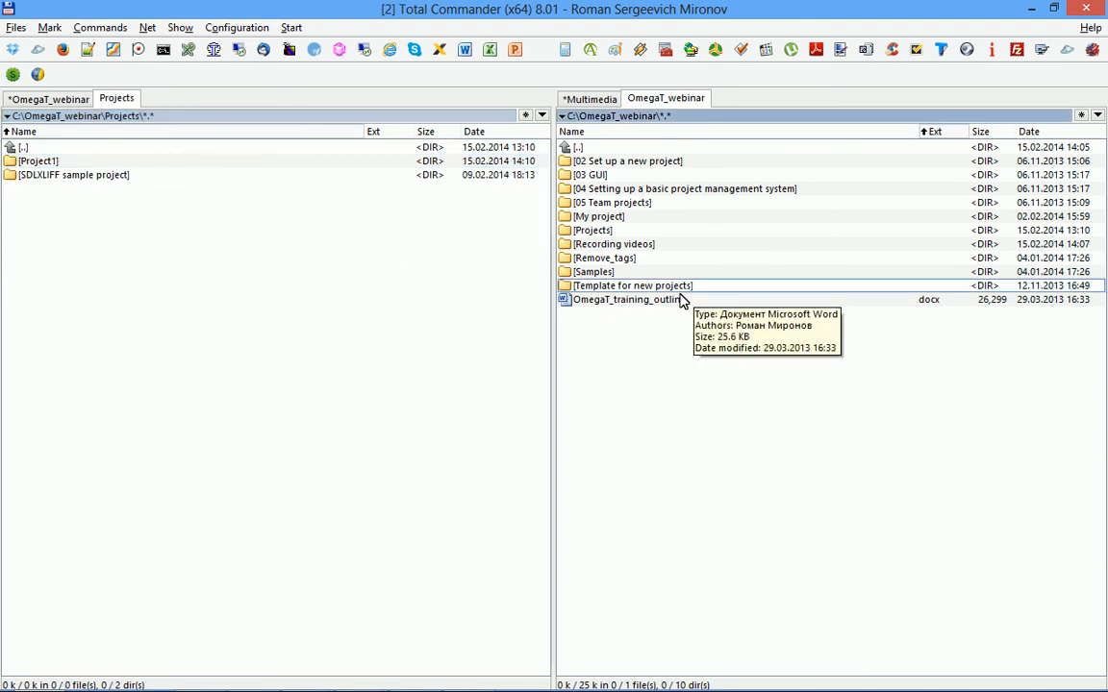
pyautogui.press('F5')
pyautogui.press('Return')
pyautogui.press('Tab')
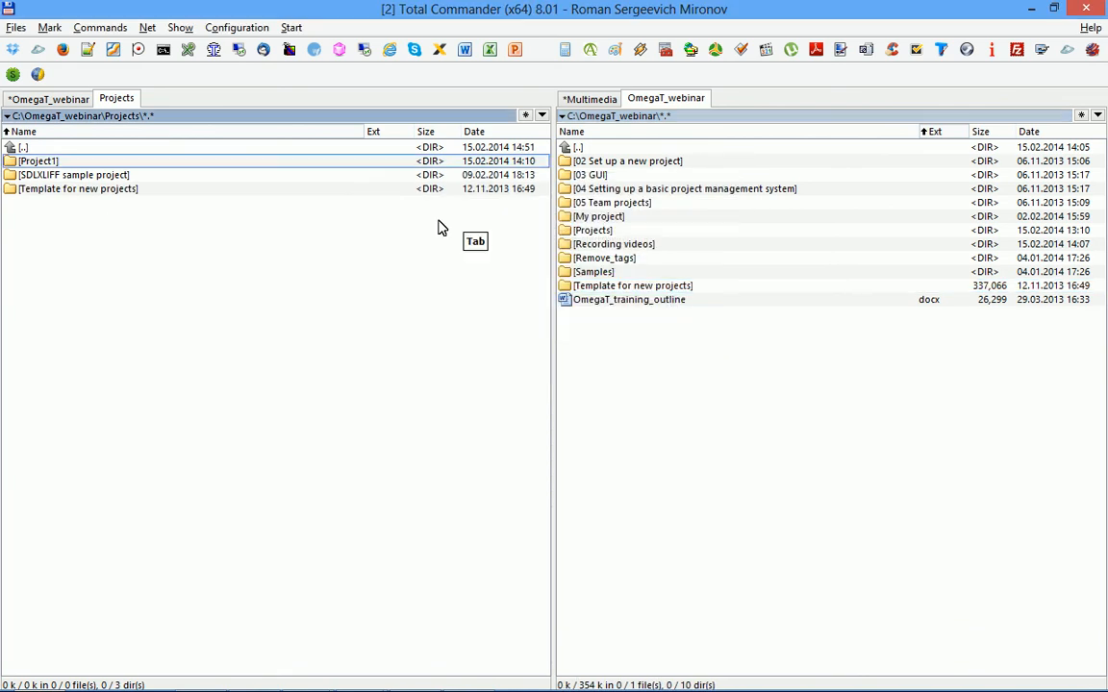
# Rename the copied template folder in Projects as "New project"
pyautogui.click(130, 189)
pyautogui.press('F2')
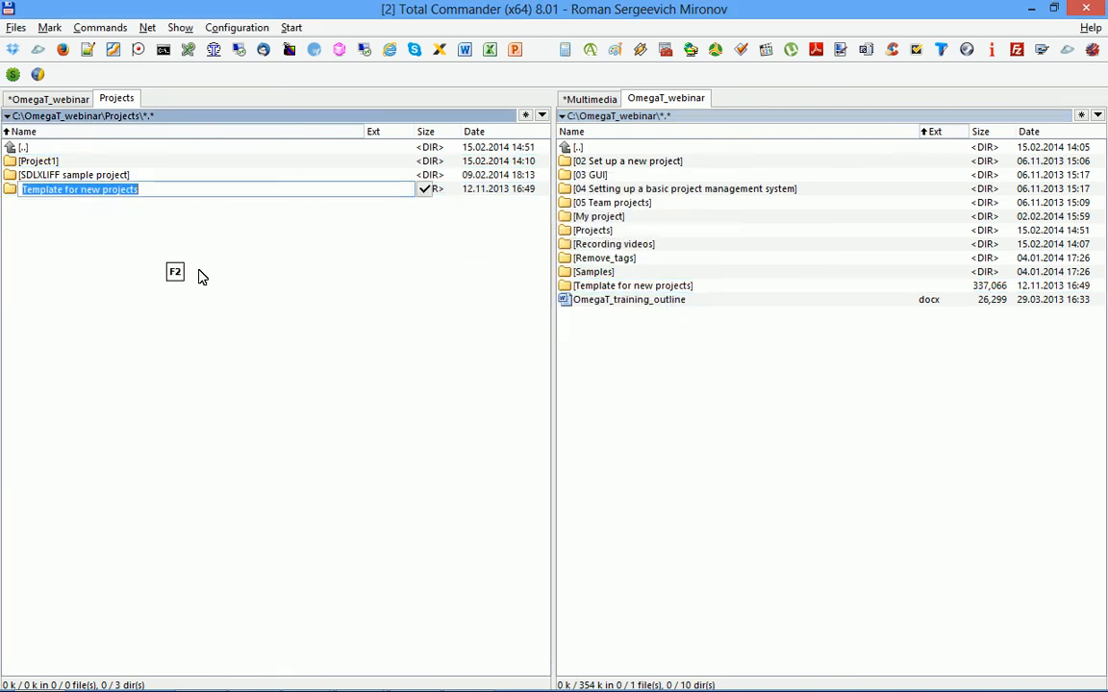
pyautogui.write('New project')
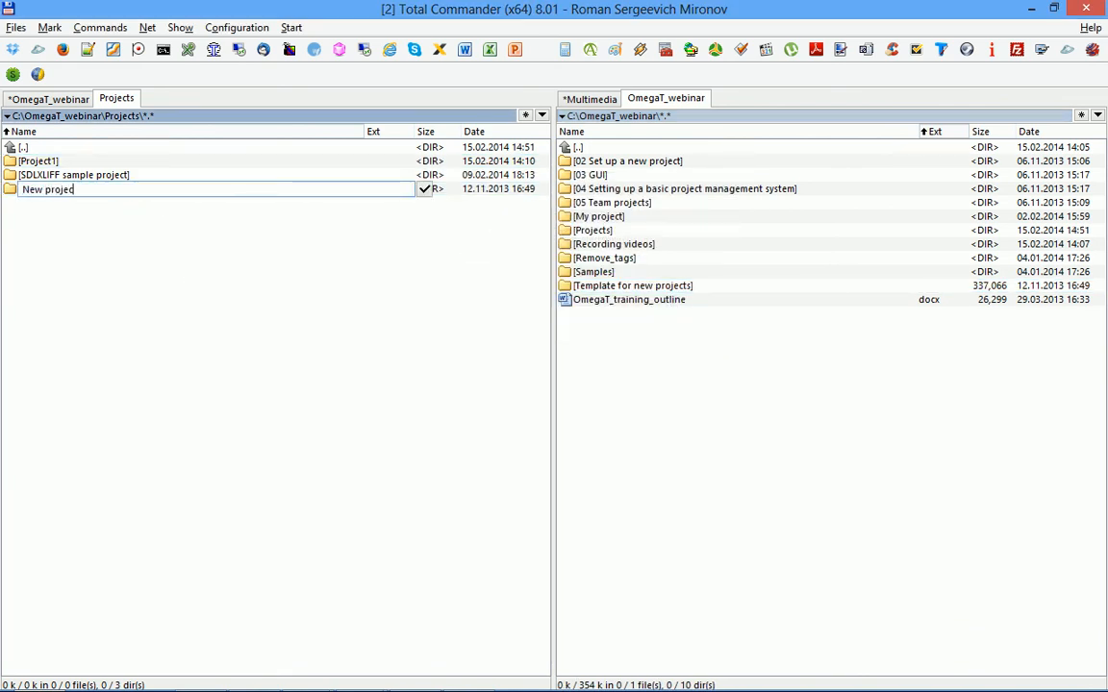
pyautogui.press('Return')
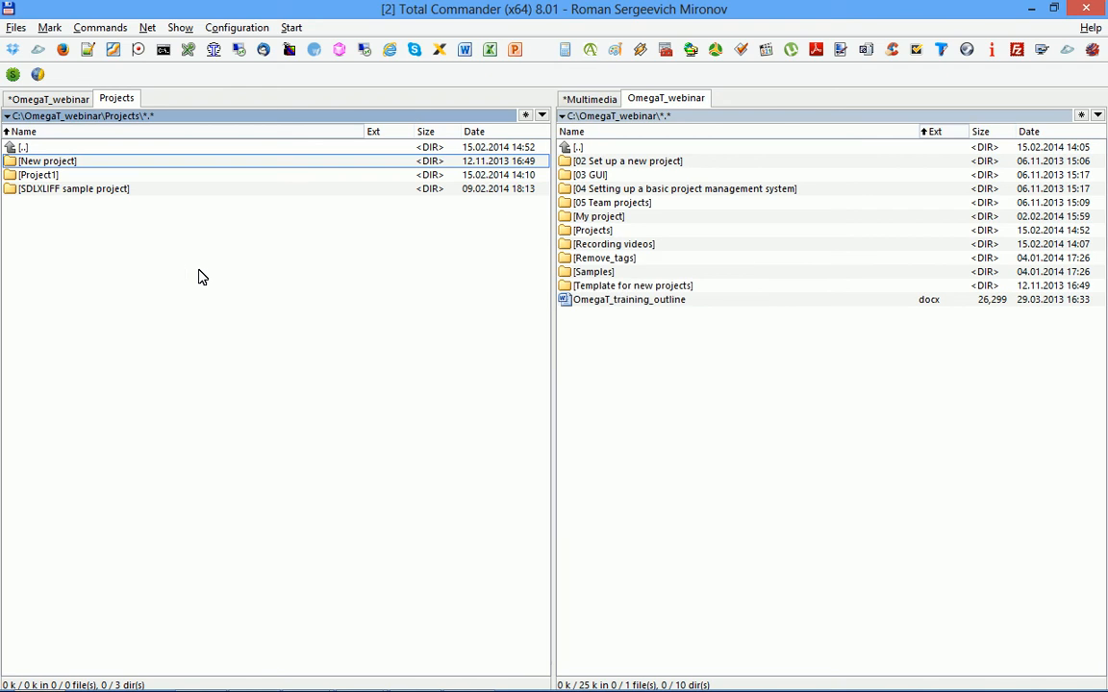
# Switch to OmegaT 3.0.7, open "New project" from the Projects folder and dismiss its project files list
pyautogui.press('F12')
pyautogui.hotkey('alt', 'Tab')
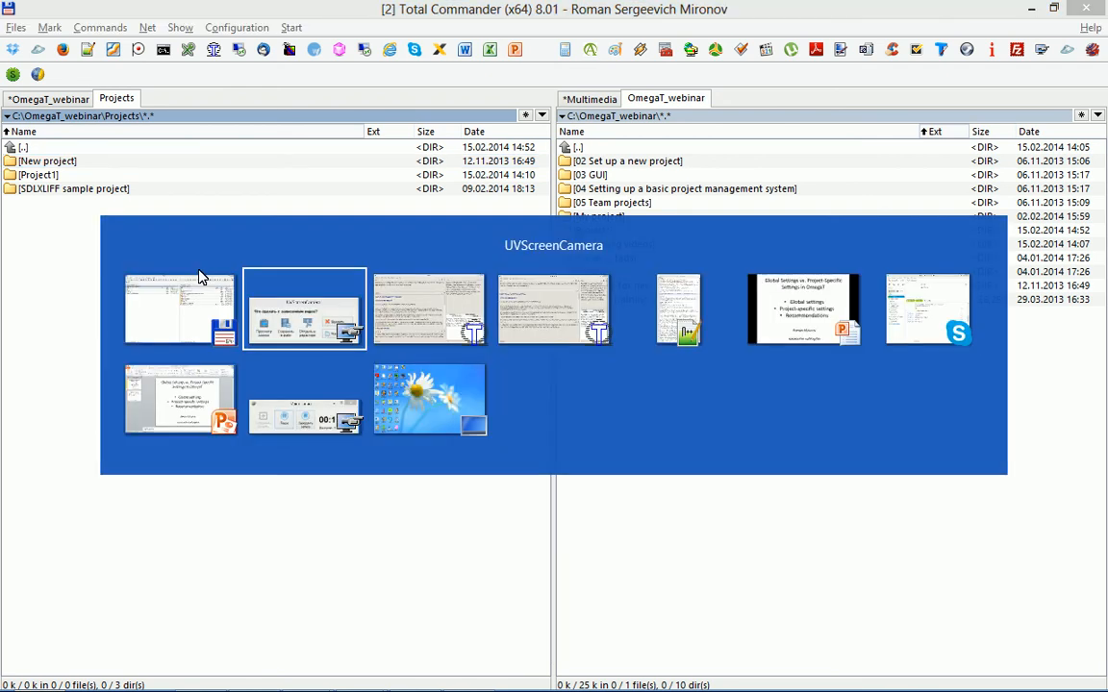
pyautogui.hotkey('ctrl', 'o')
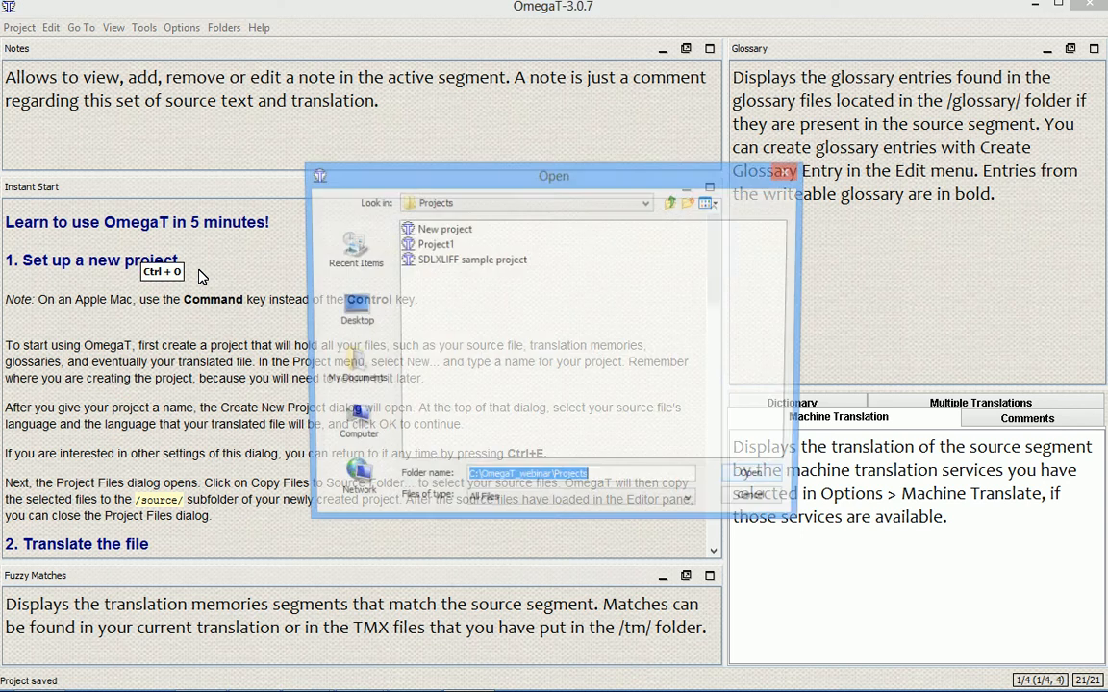
pyautogui.press('Down')
pyautogui.press('Return')
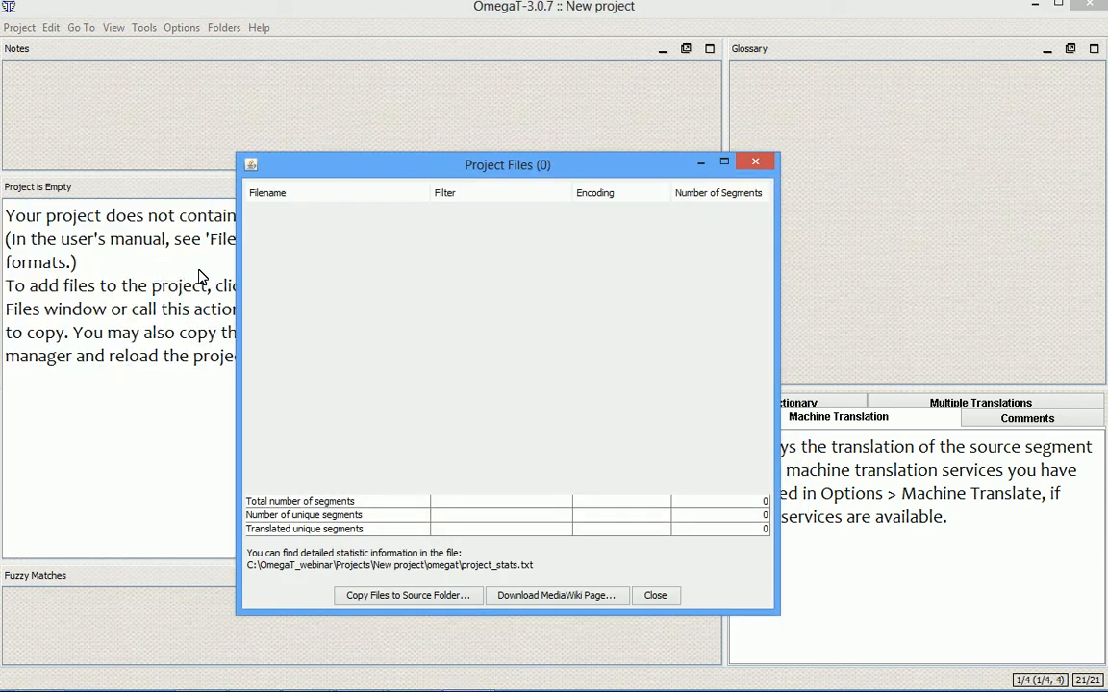
pyautogui.press('Escape')
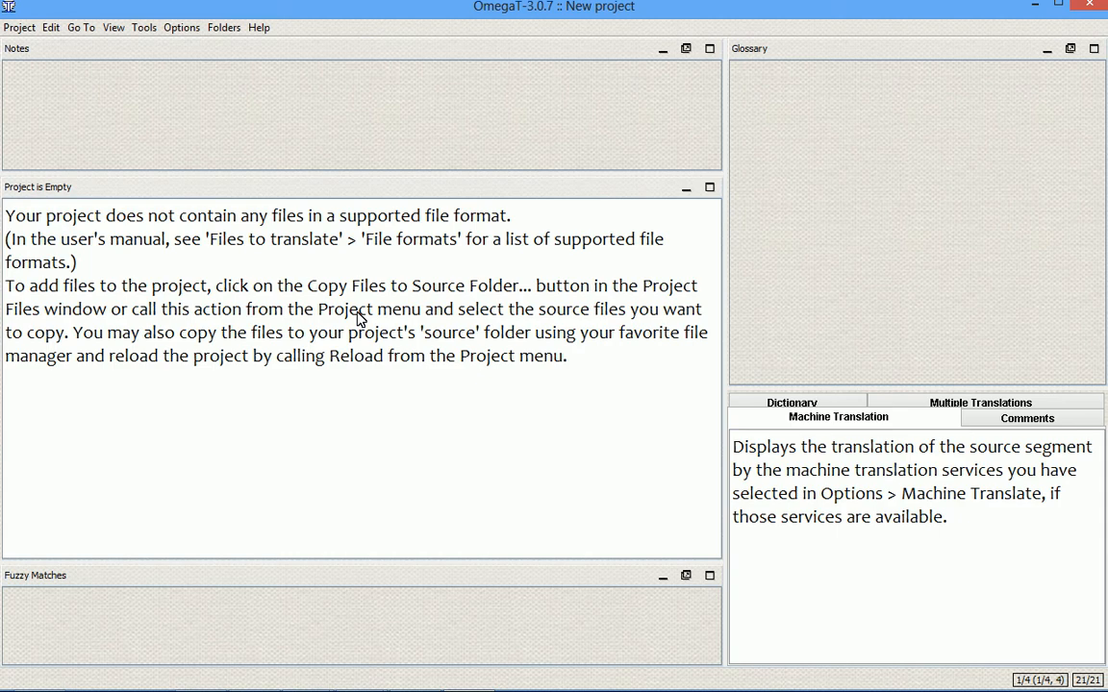
# Switch to Total Commander and examine segmentation.conf and filters.xml in the omegat folder of "New project"
pyautogui.hotkey('alt', 'Tab')
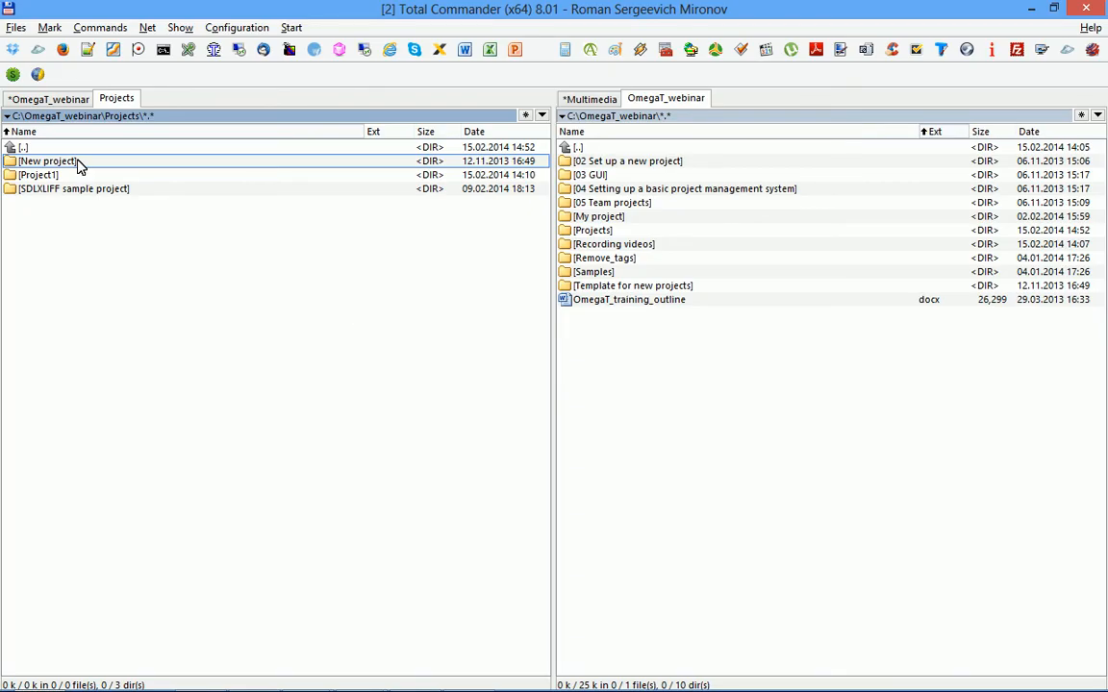
pyautogui.doubleClick(75, 161)
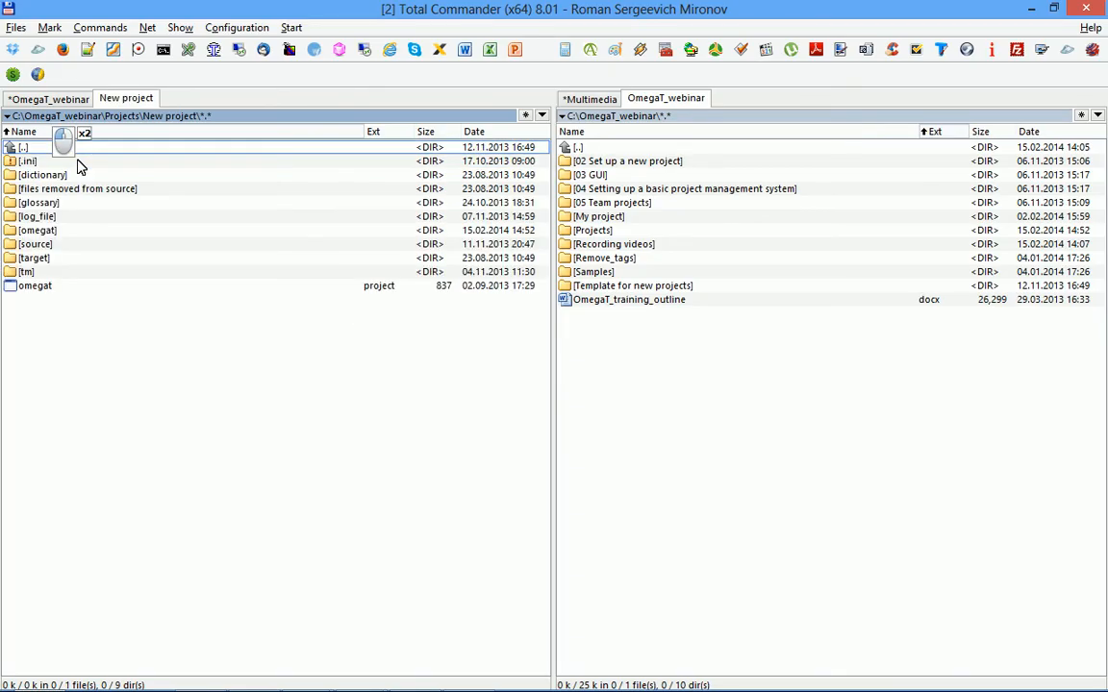
pyautogui.doubleClick(61, 233)
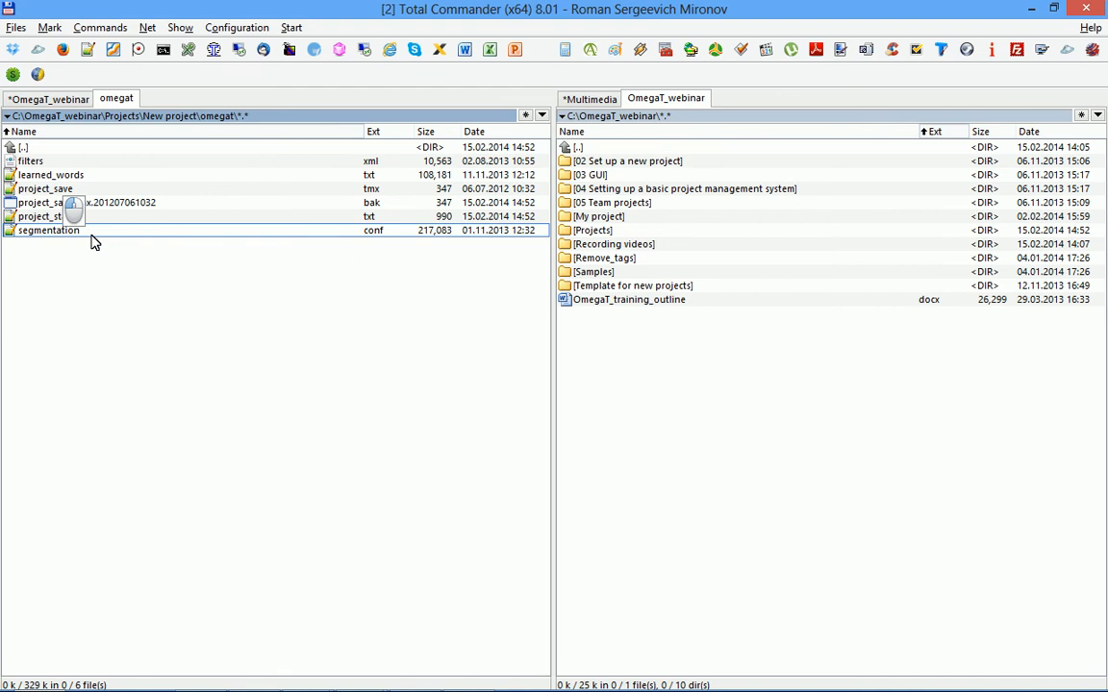
pyautogui.click(92, 160)
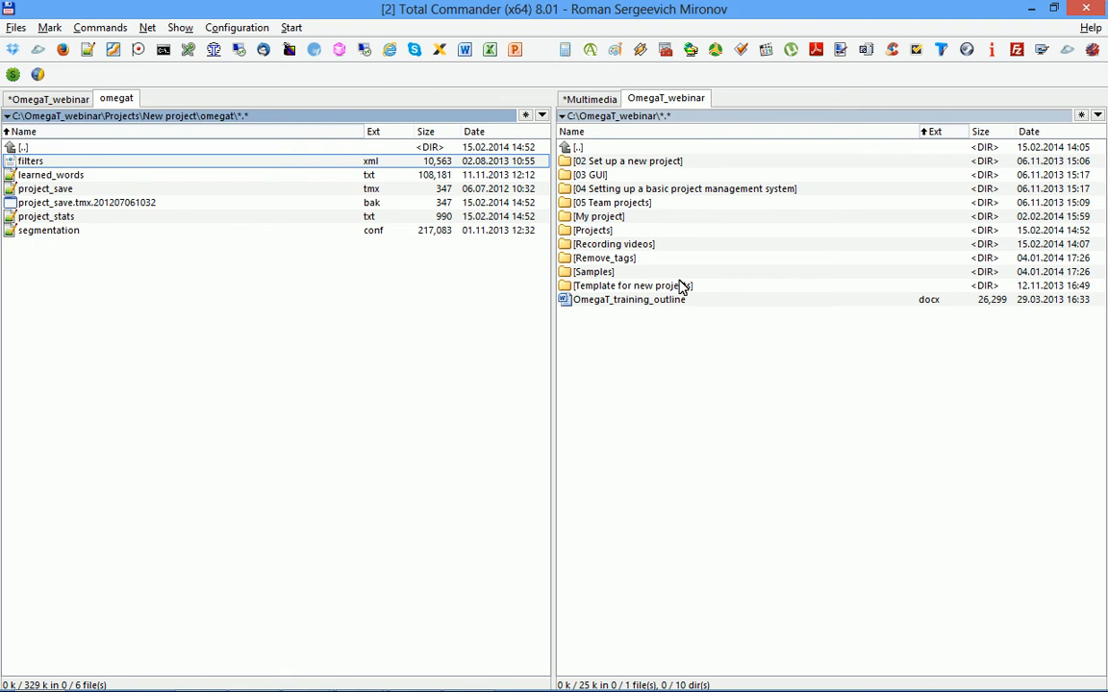
# Show the omegat folder of "Template for new projects" in the other file pane and compare its segmentation.conf and filters.xml
pyautogui.doubleClick(635, 285)
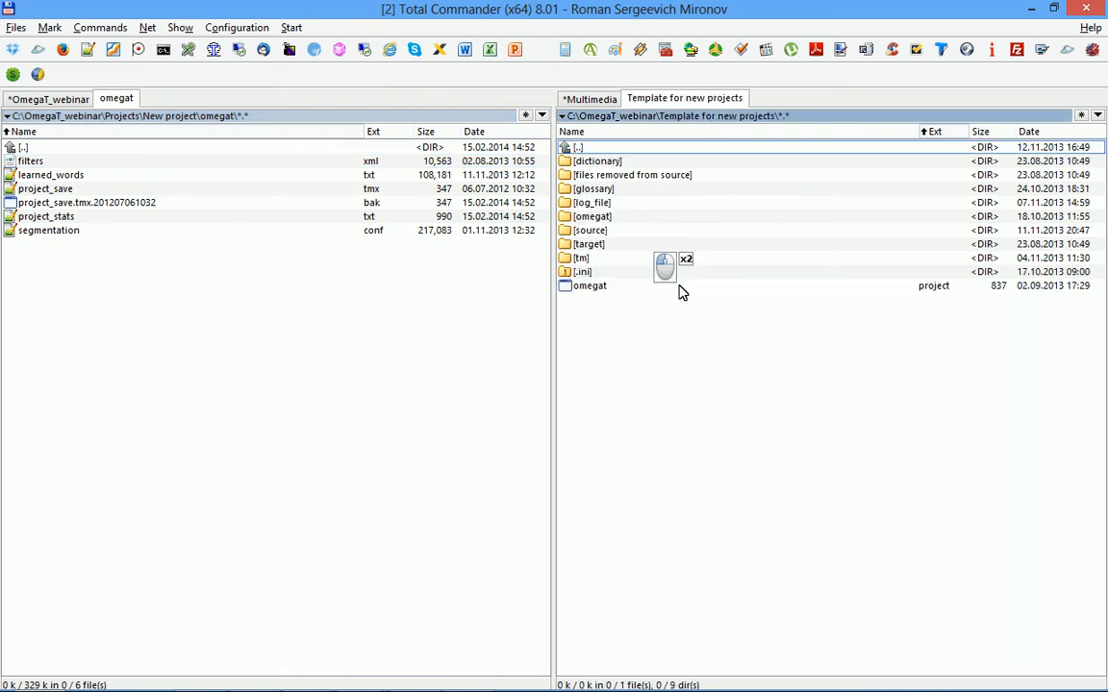
pyautogui.doubleClick(625, 217)
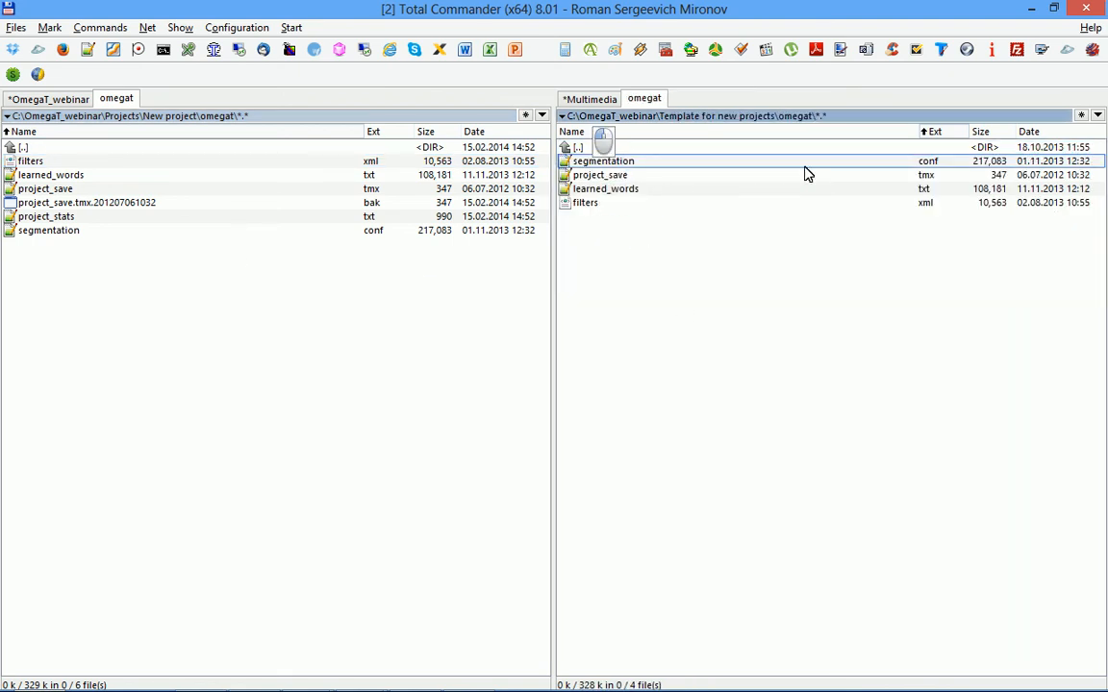
pyautogui.click(597, 207)
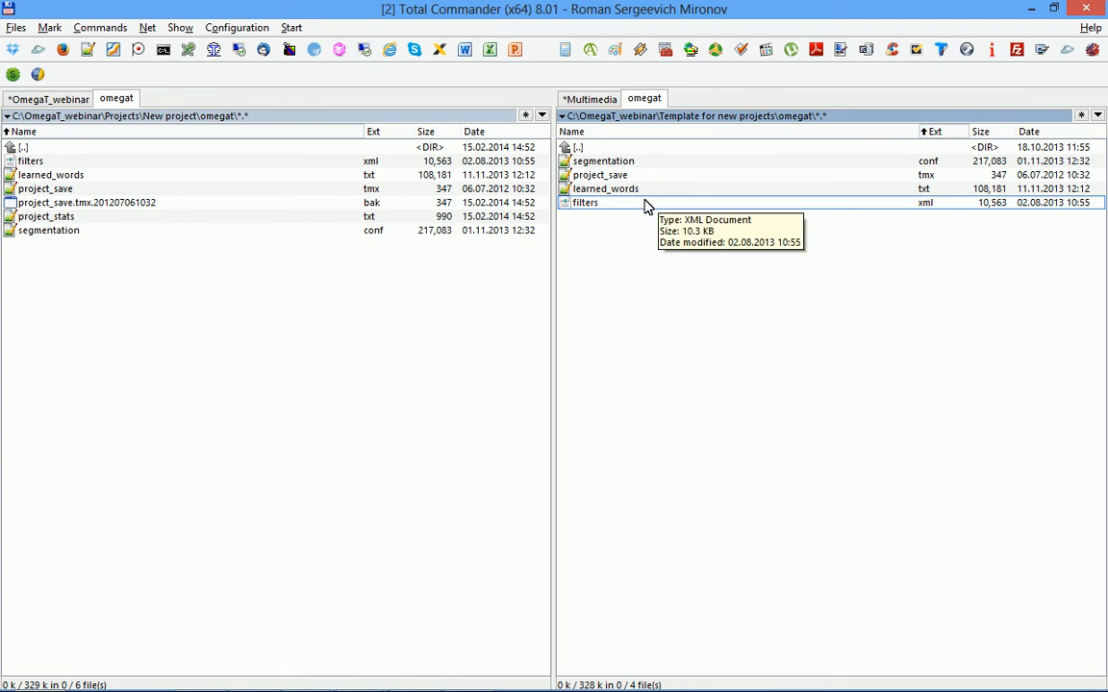
# Go back up to C:\OmegaT_webinar, switch to OmegaT and open "Template for new projects" in place of "New project"
pyautogui.press('BackSpace')
pyautogui.press('BackSpace')
pyautogui.press('F12')
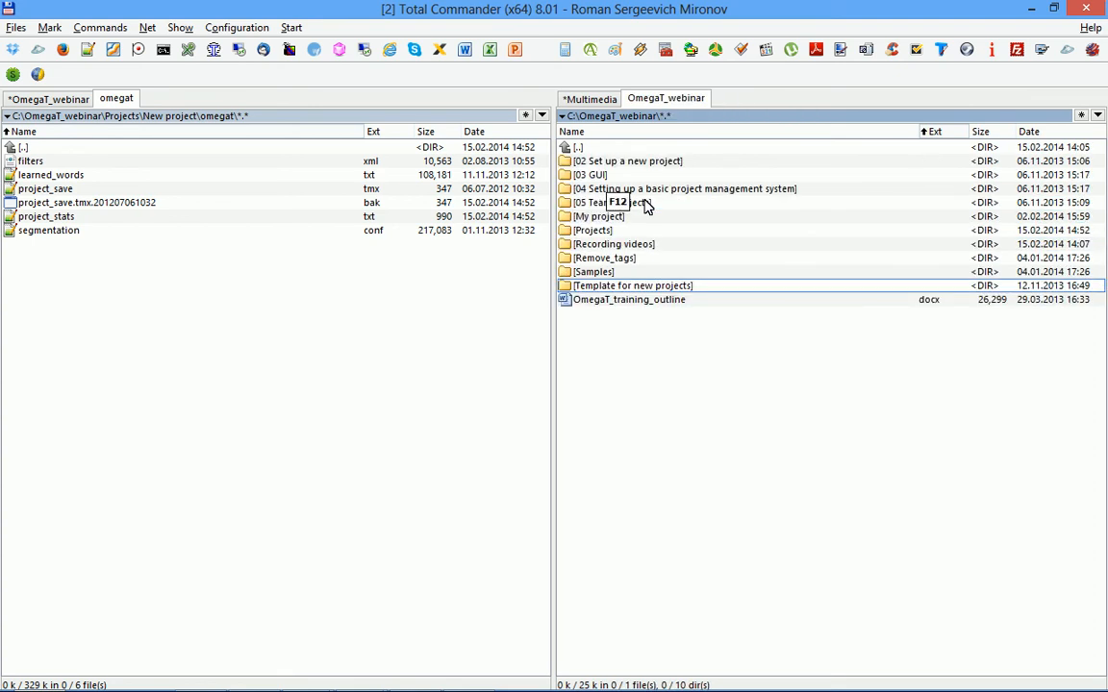
pyautogui.hotkey('alt', 'Tab')
pyautogui.hotkey('ctrl', 'shift', 'w')
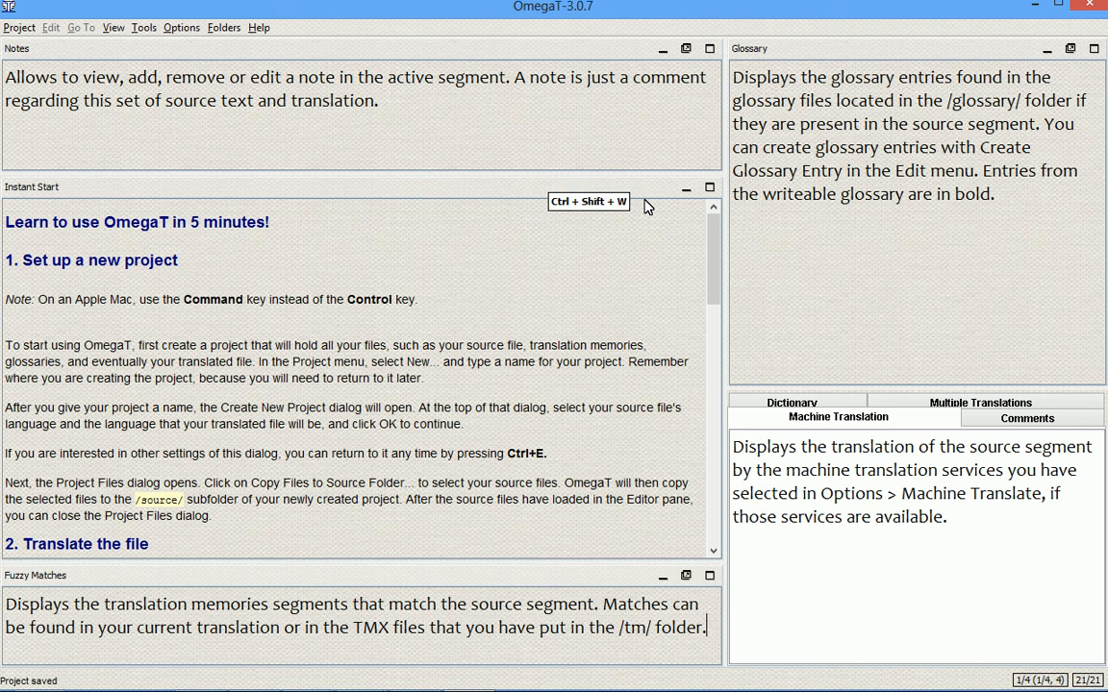
pyautogui.hotkey('ctrl', 'o')
pyautogui.press('Return')
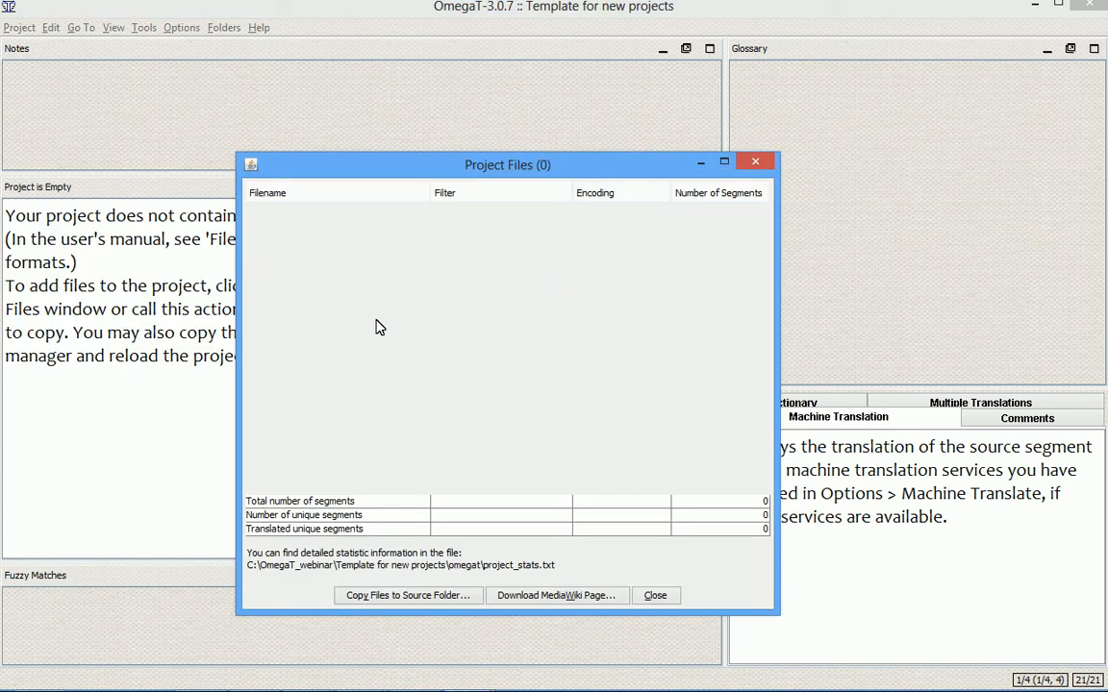
pyautogui.press('Escape')
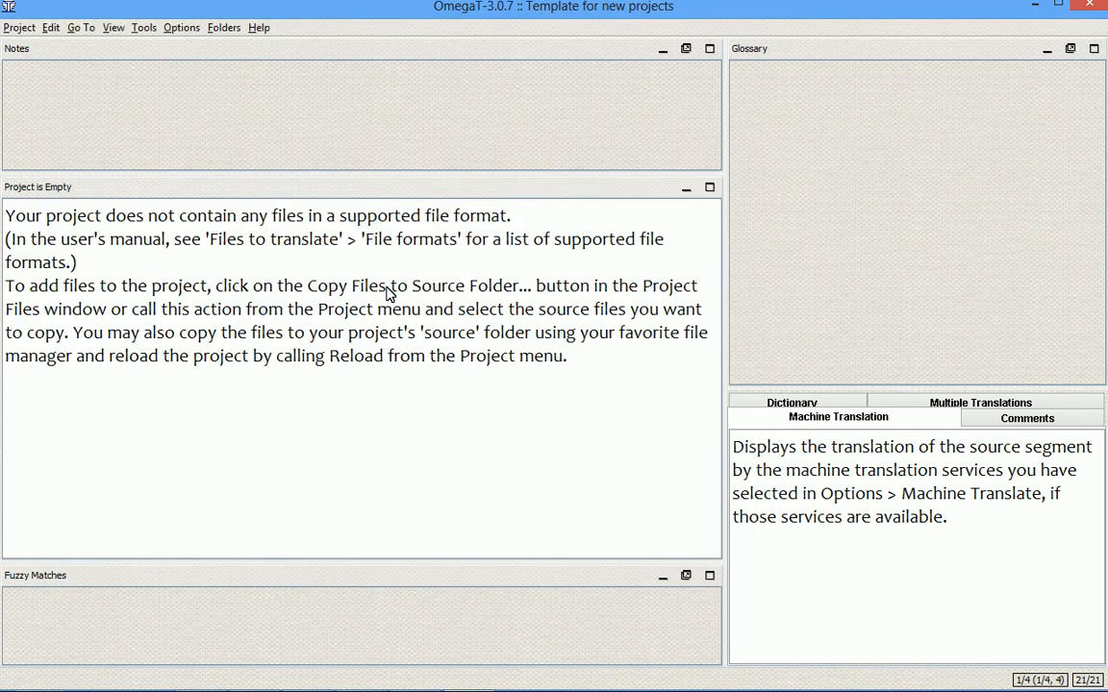
# Examine the project-specific file filters in the template project's properties, and leave both dialogs without changes
pyautogui.click(19, 27)
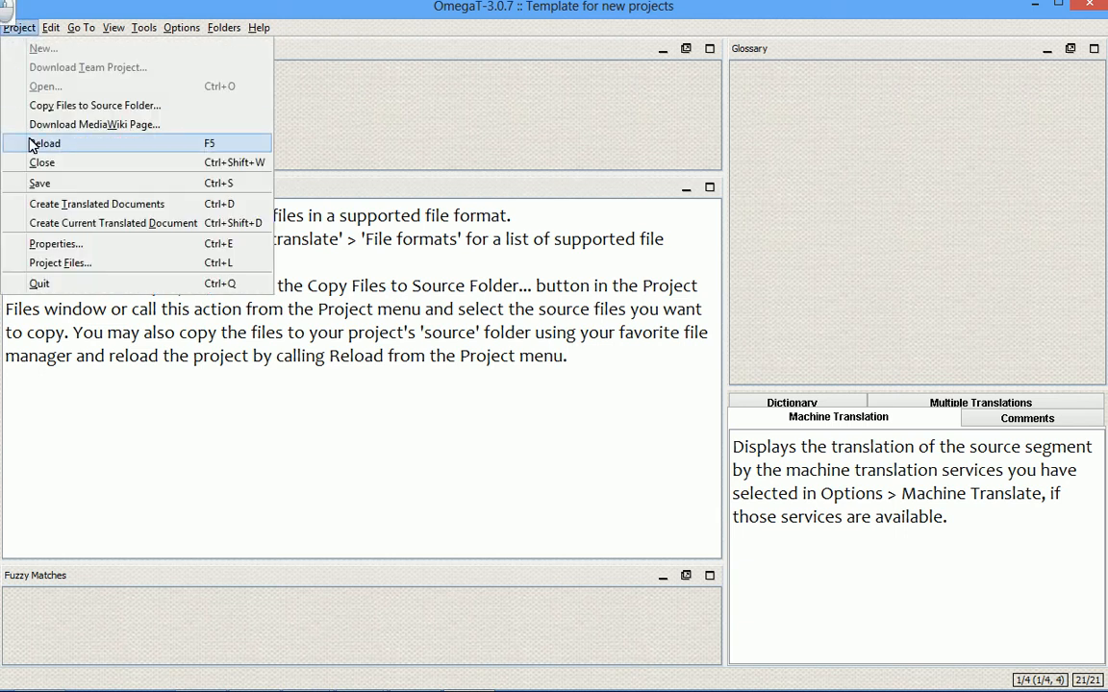
pyautogui.click(63, 245)
pyautogui.click(754, 220)
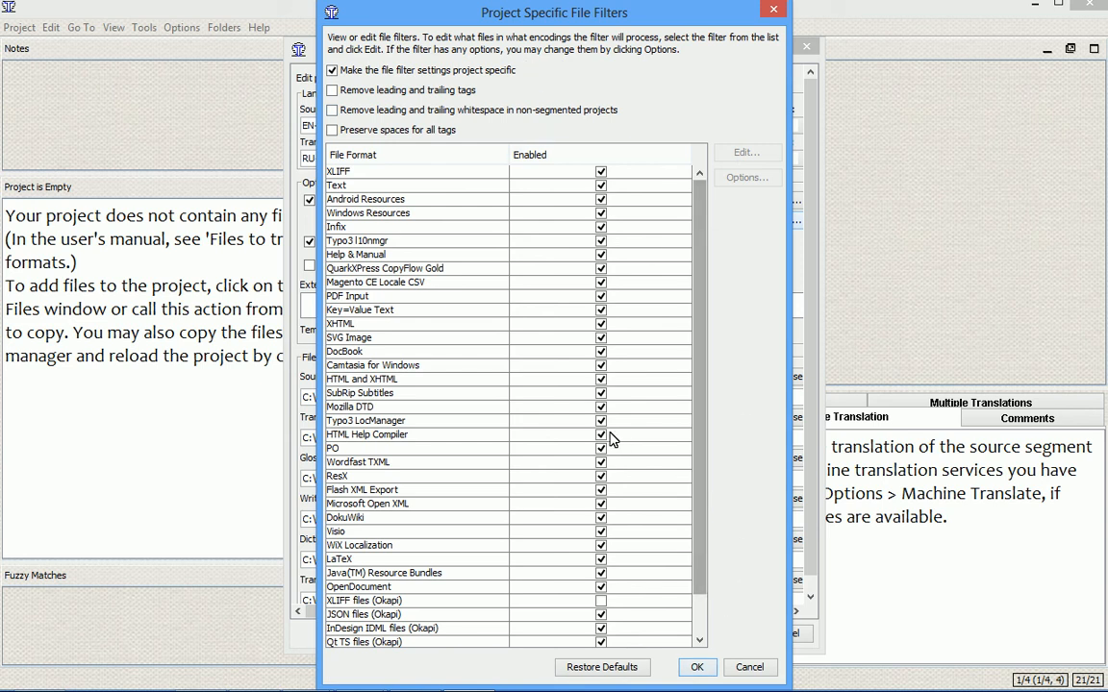
pyautogui.press('Escape')
pyautogui.press('Escape')
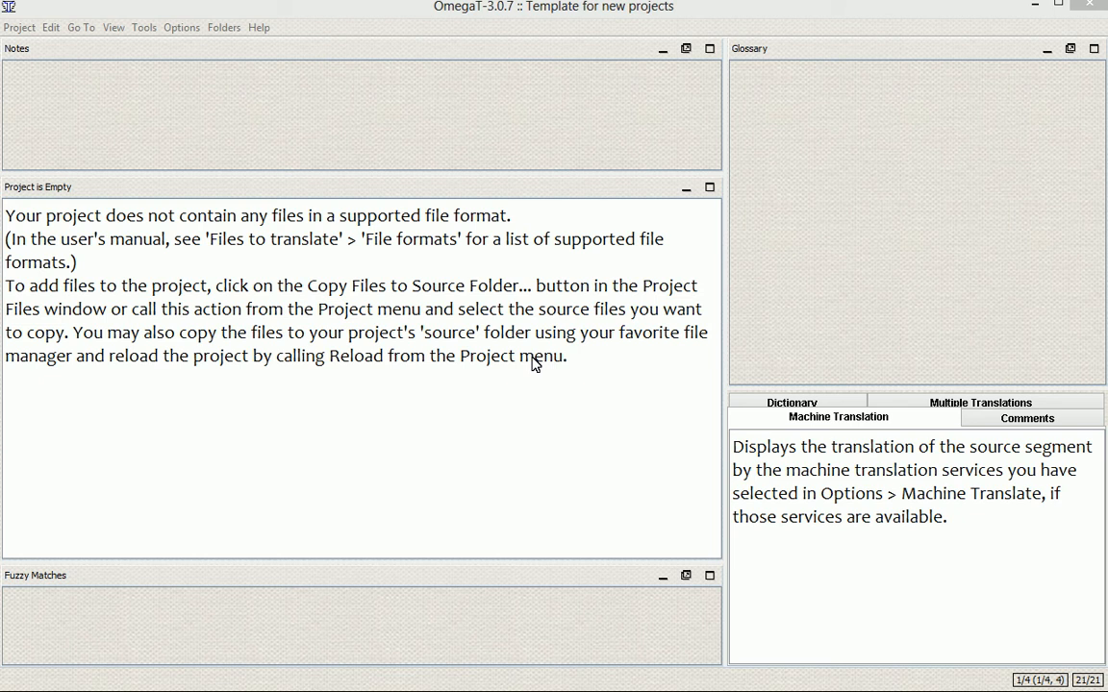
# Check the project commands in OmegaT, and switch back to Total Commander at the template folder in C:\OmegaT_webinar
pyautogui.click(17, 27)
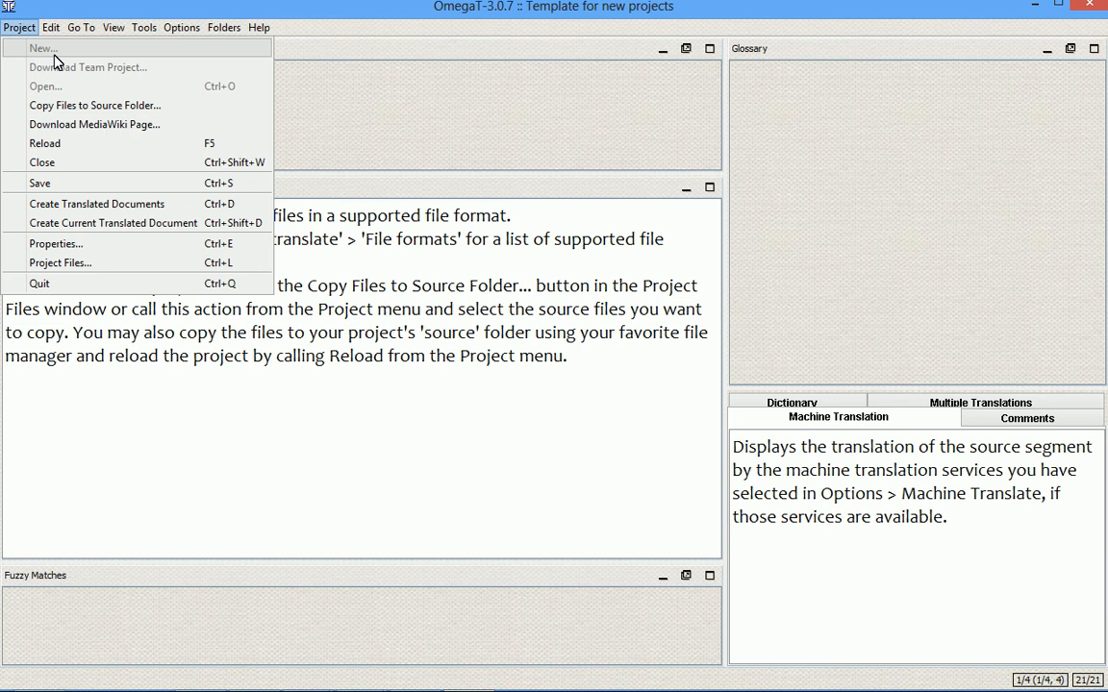
pyautogui.hotkey('alt', 'Tab')
pyautogui.hotkey('alt', 'Tab')
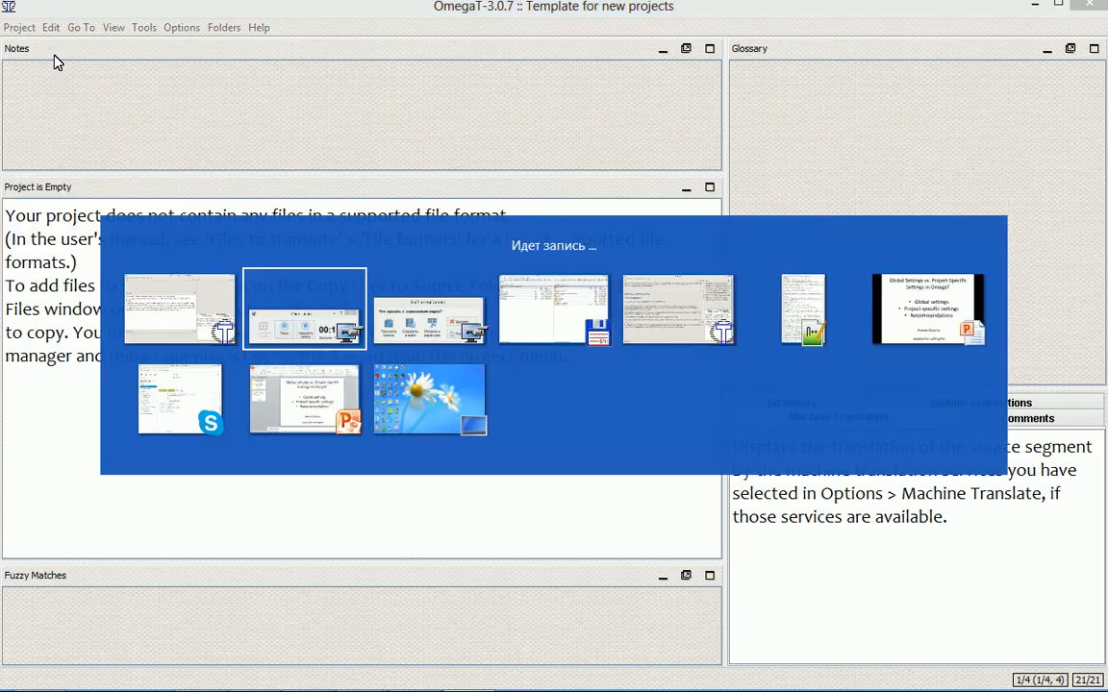
pyautogui.press('Down')
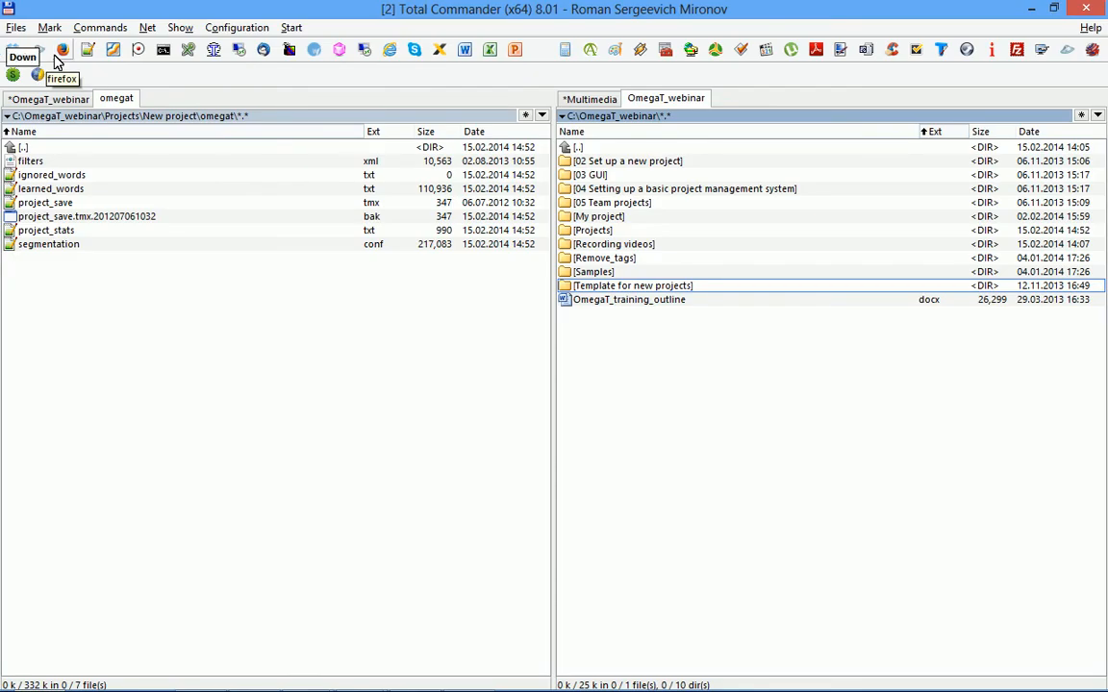